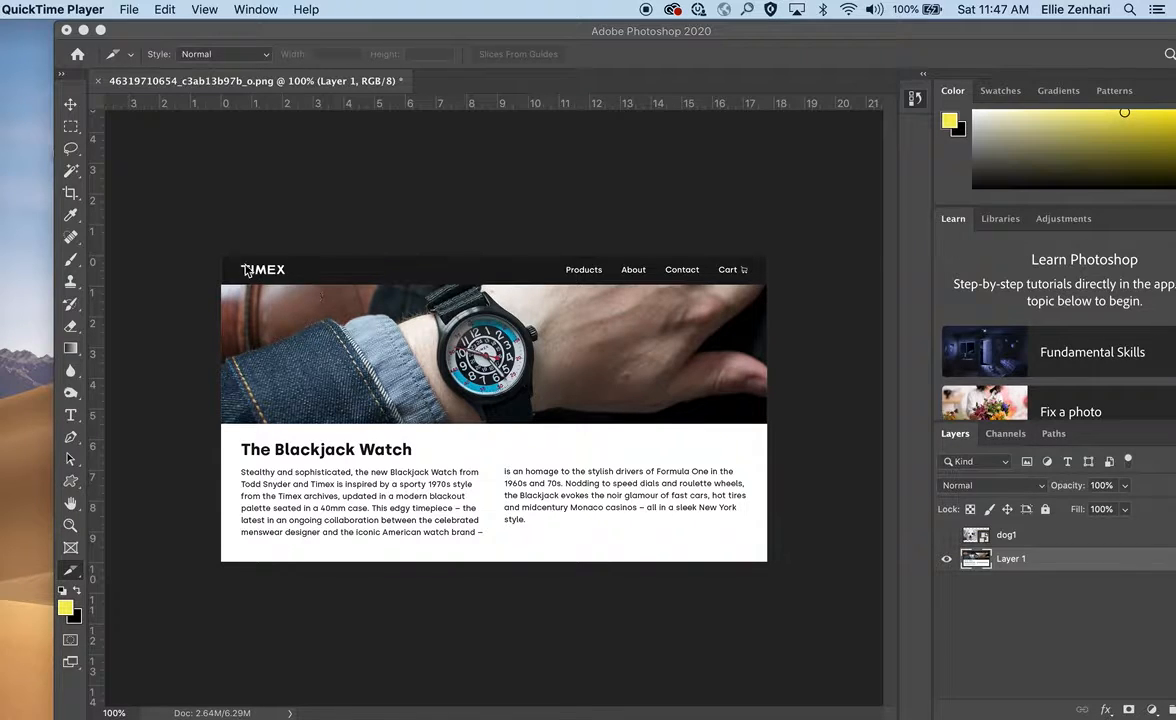
Step: Check the web page mockup's pixel dimensions and resolution in the Image Size settings, leaving them as they are
click(147, 166)
click(175, 8)
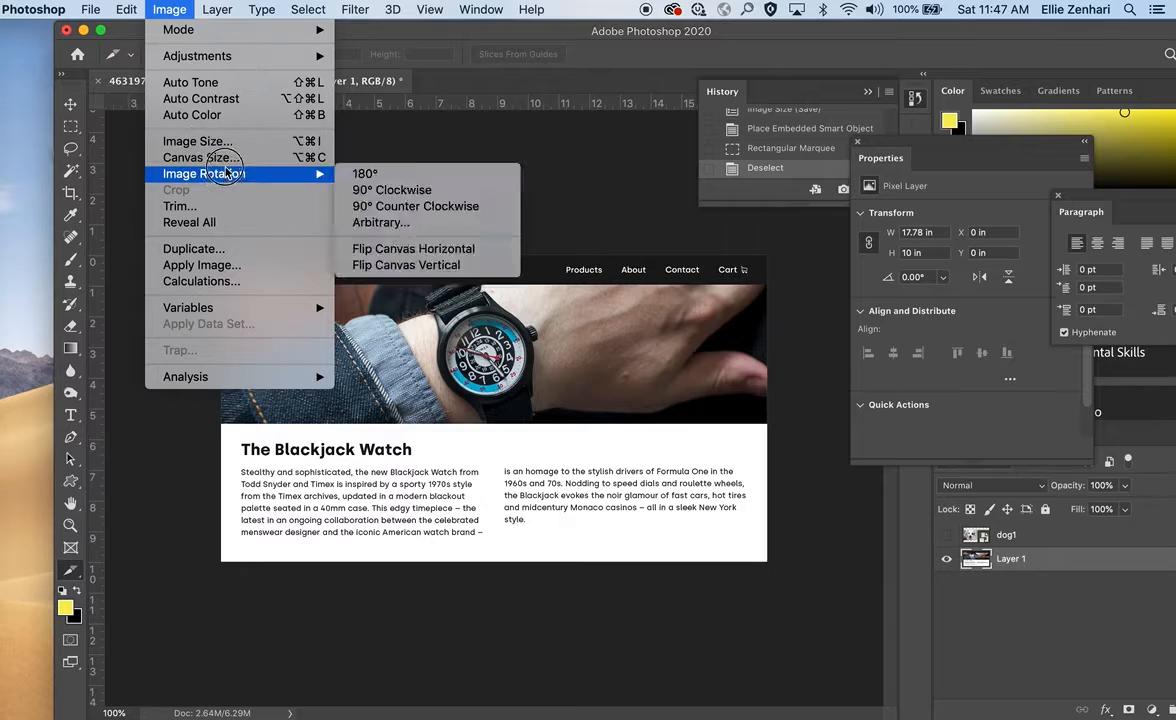
click(226, 146)
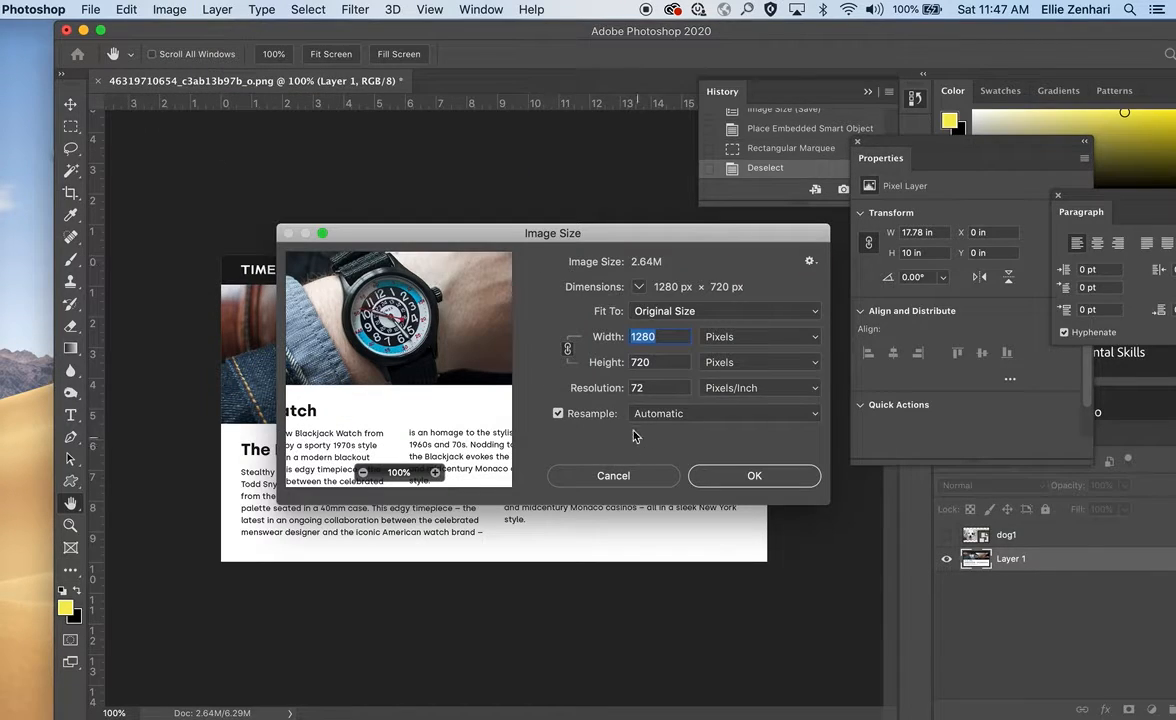
click(642, 389)
double_click(642, 389)
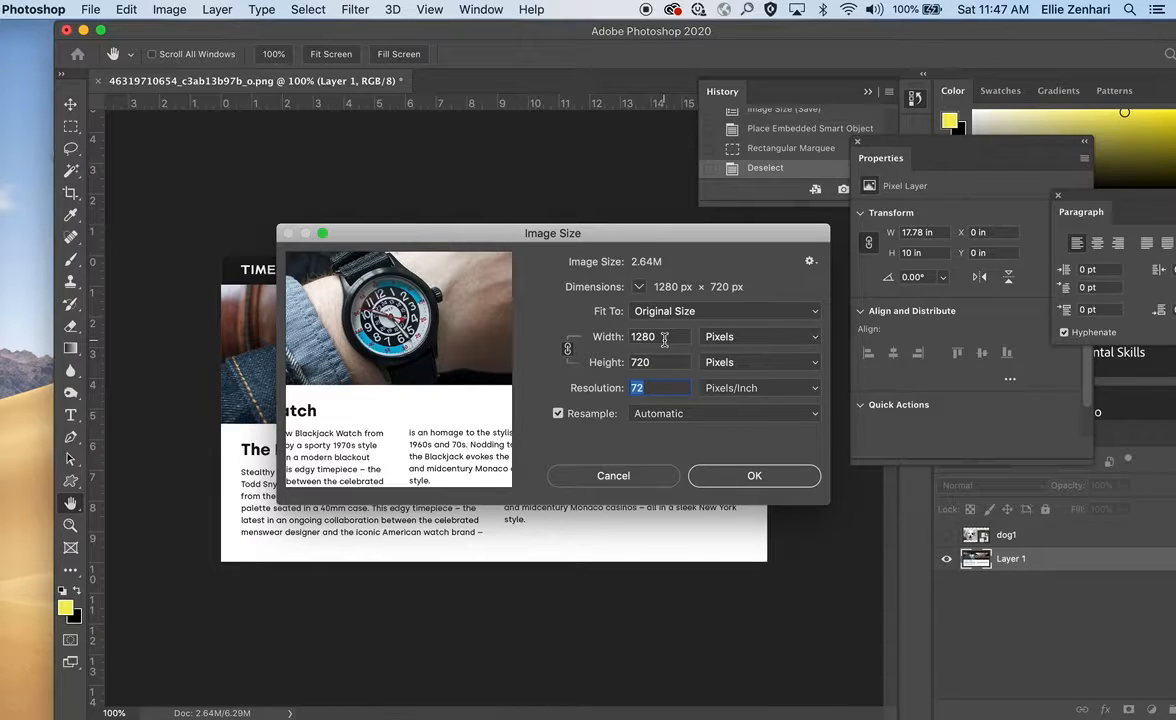
click(615, 476)
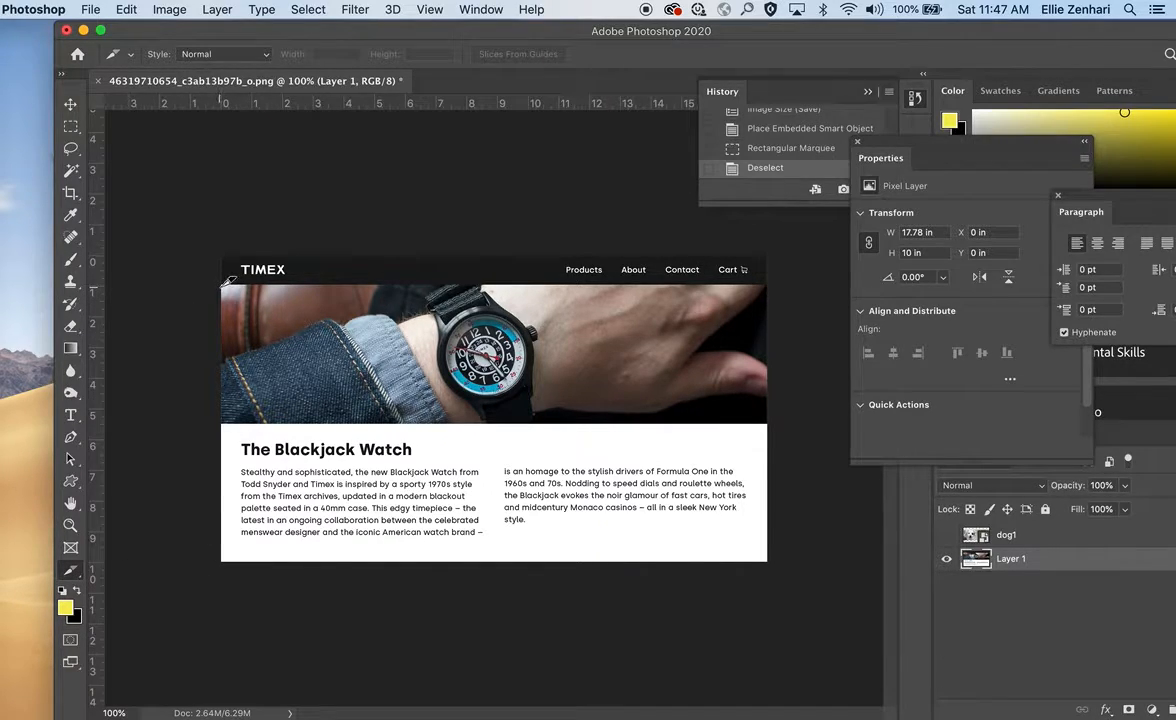
Step: Draw a slice around the wide wristwatch photo and align its top edge with the photo's upper boundary
drag(218, 284, 777, 416)
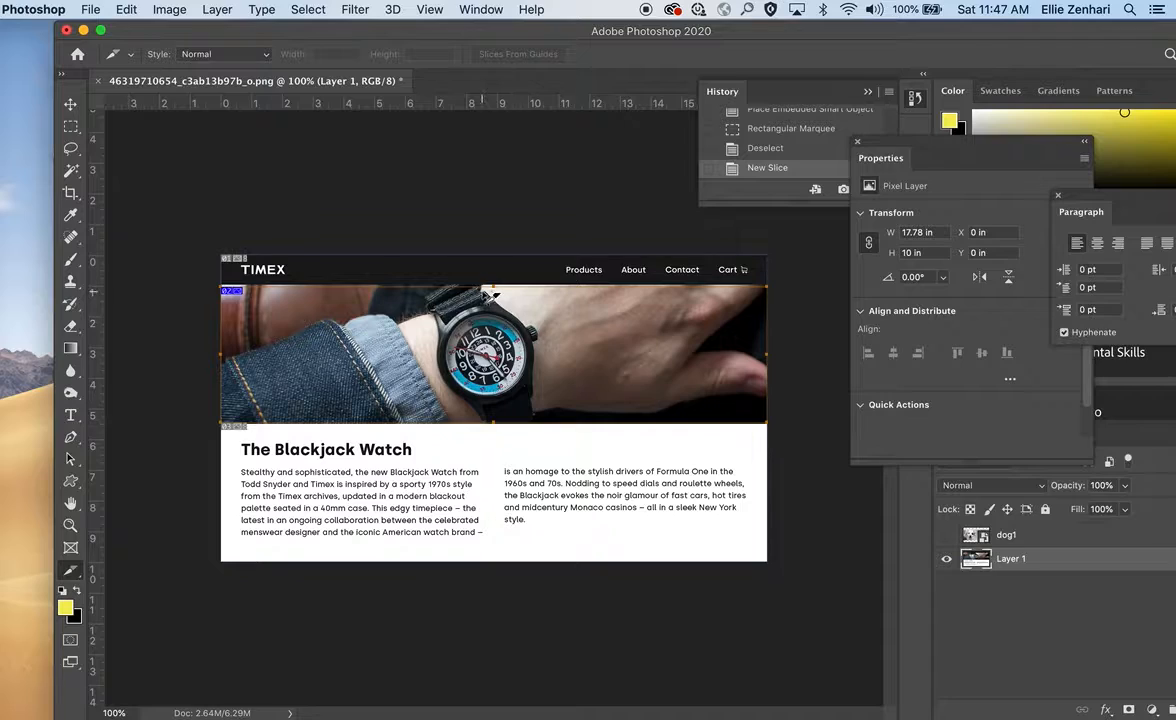
drag(491, 284, 491, 287)
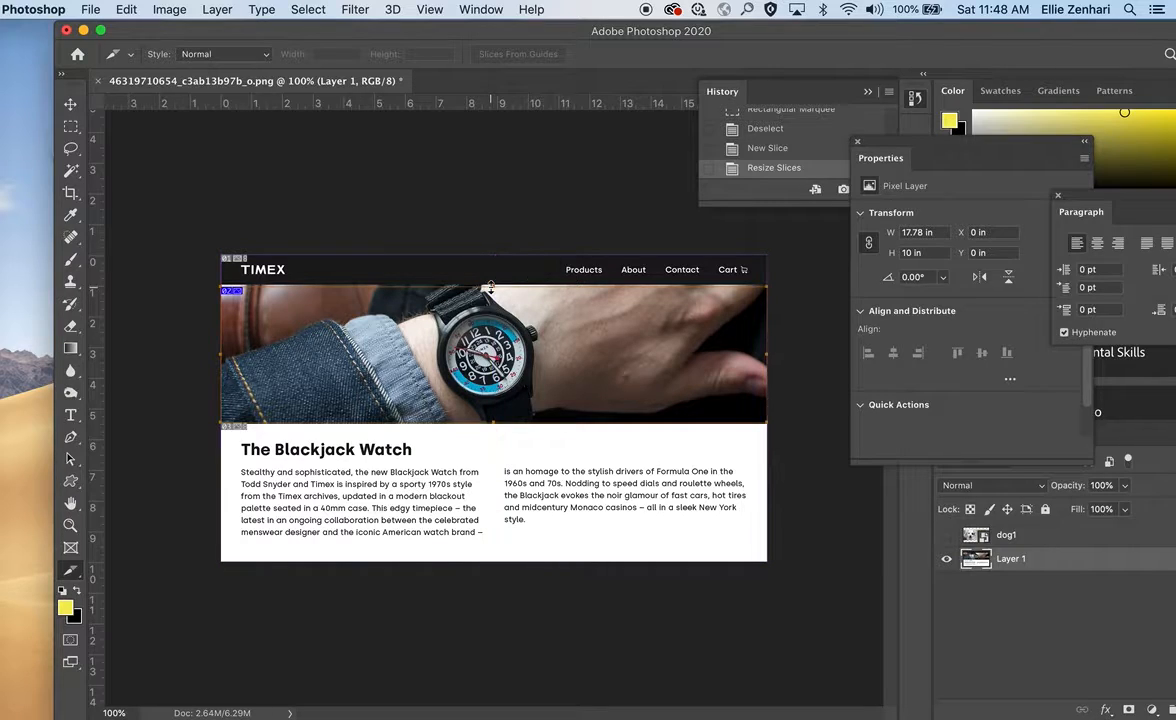
key(super+equal)
key(super+equal)
scroll(497, 287, up, 5)
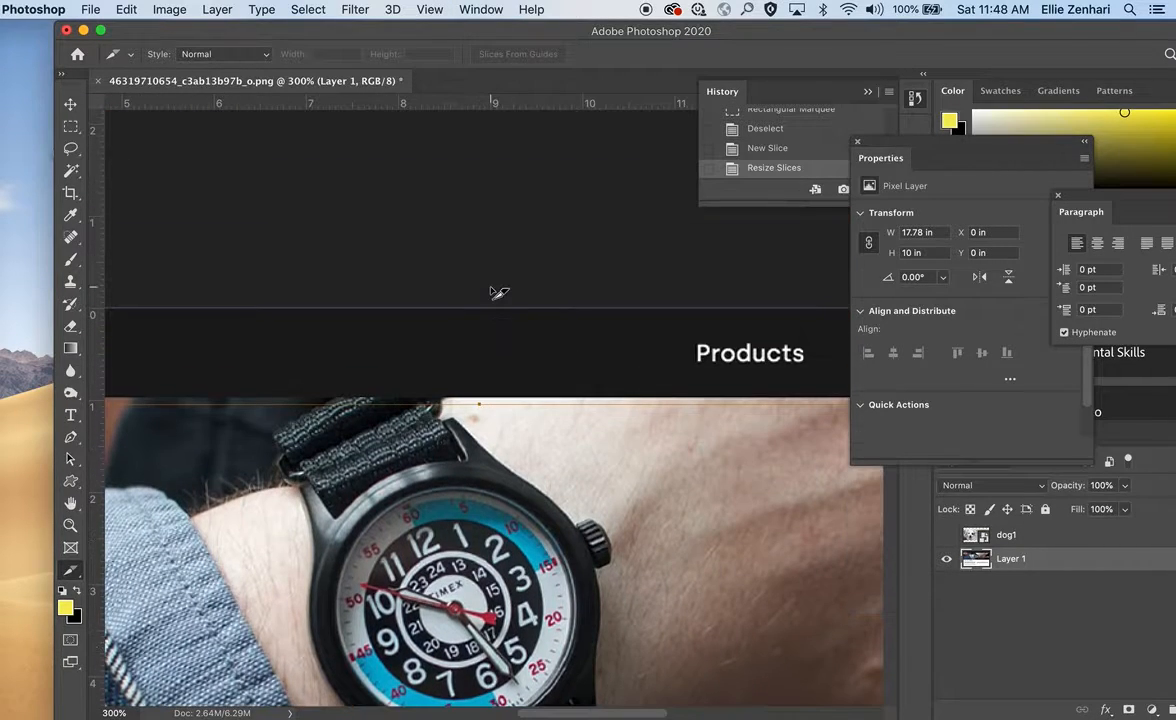
mouse_move(480, 405)
mouse_down()
mouse_move(480, 372)
mouse_move(480, 398)
mouse_up()
Step: Align the slice's bottom edge with the lower boundary of the wristwatch photo
scroll(497, 440, down, 10)
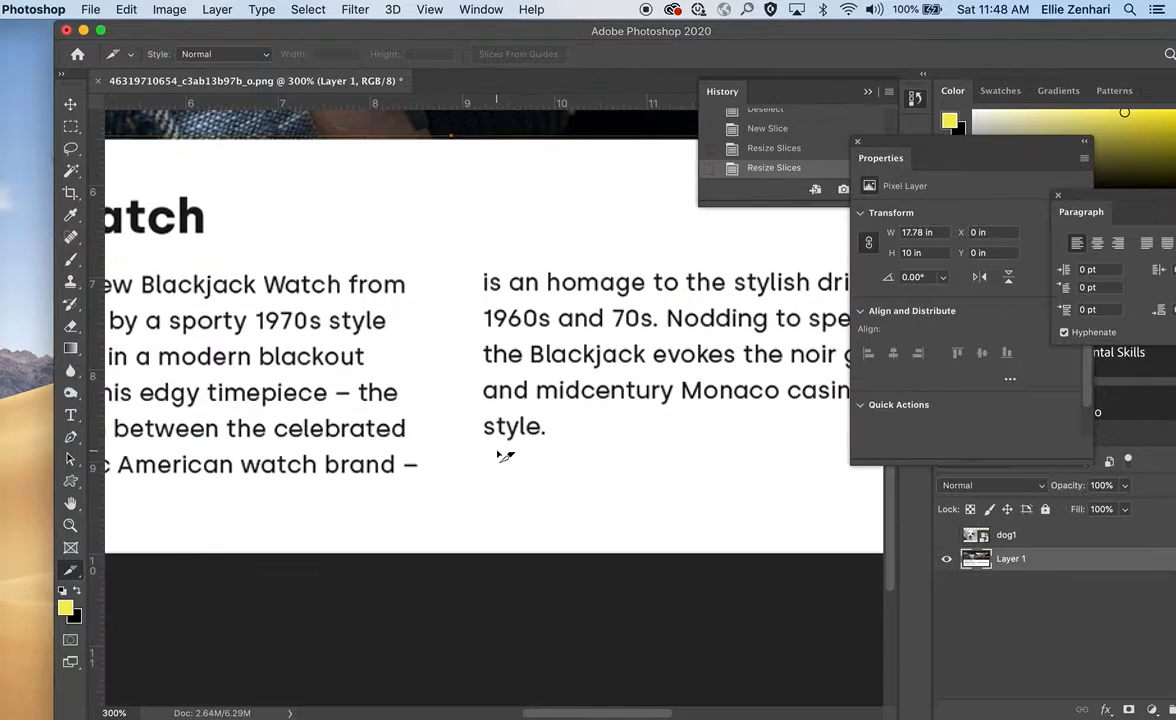
drag(462, 257, 465, 256)
scroll(465, 256, up, 5)
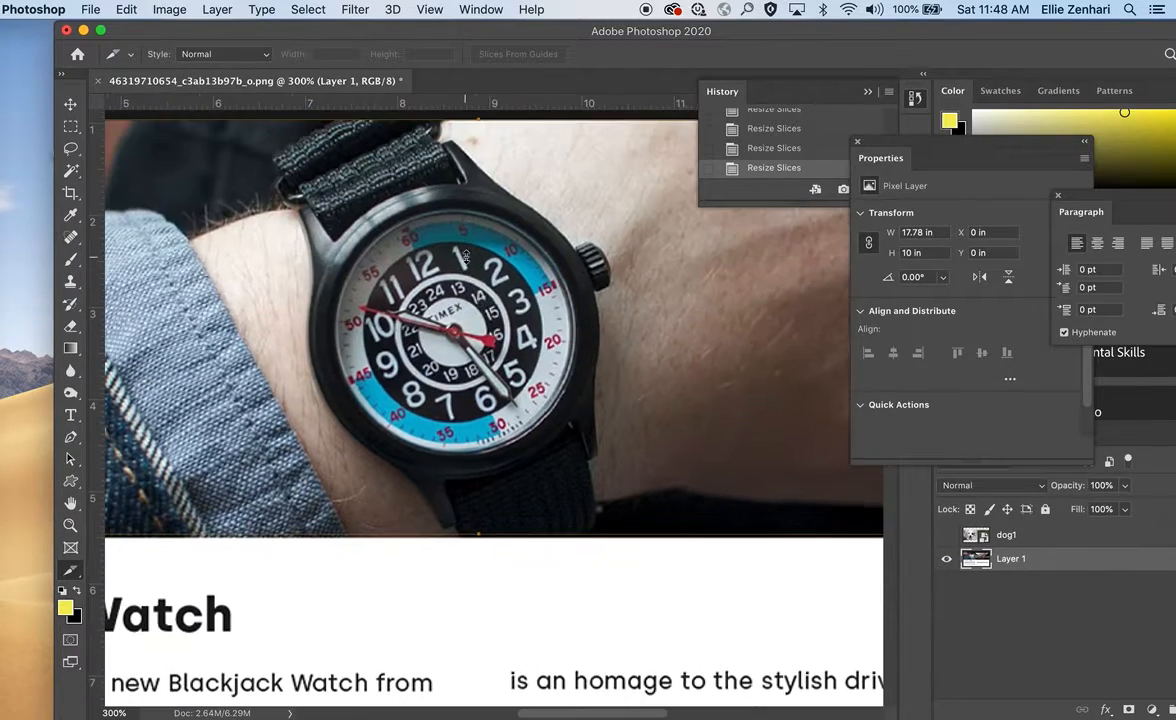
key(super+minus)
key(super+minus)
key(super+minus)
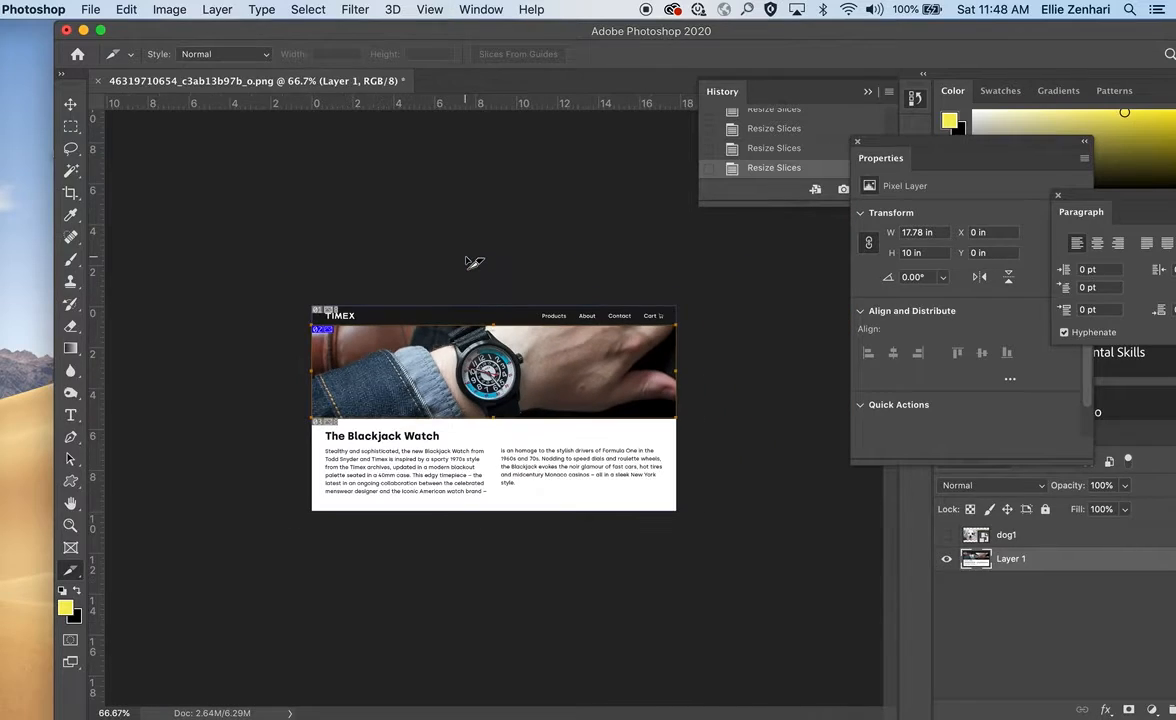
key(super+minus)
key(super+plus)
key(super+plus)
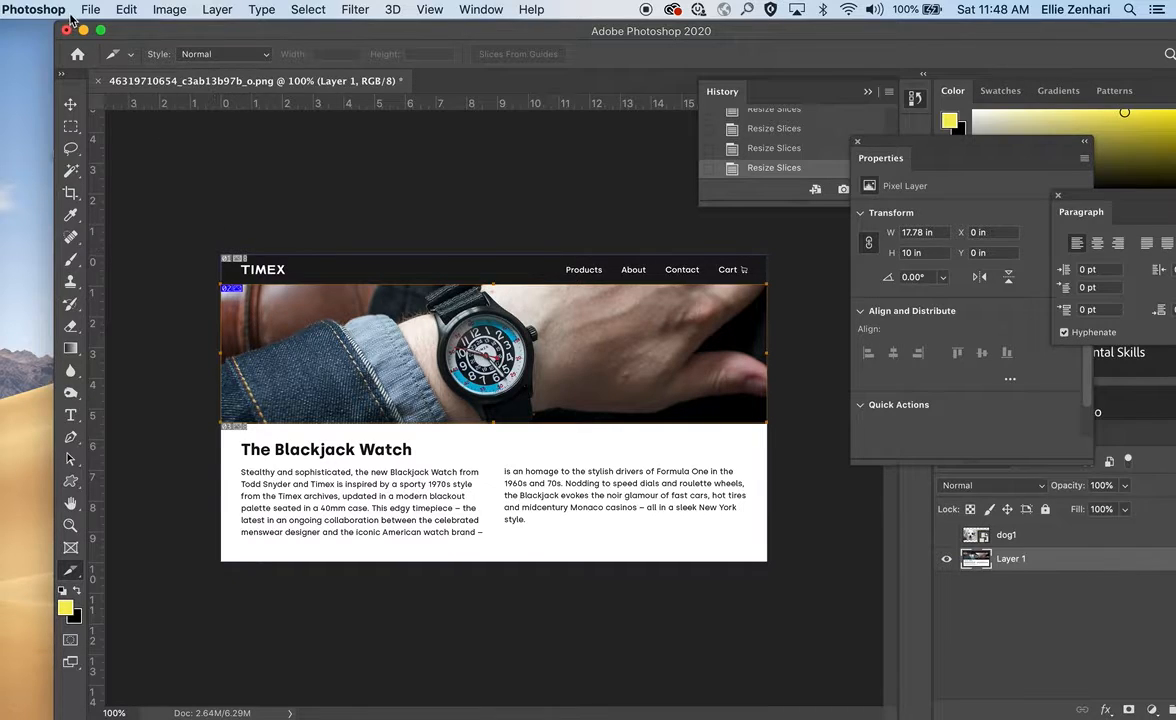
Step: Start a Save for Web export of the sliced image and set the JPEG quality to Maximum
click(89, 10)
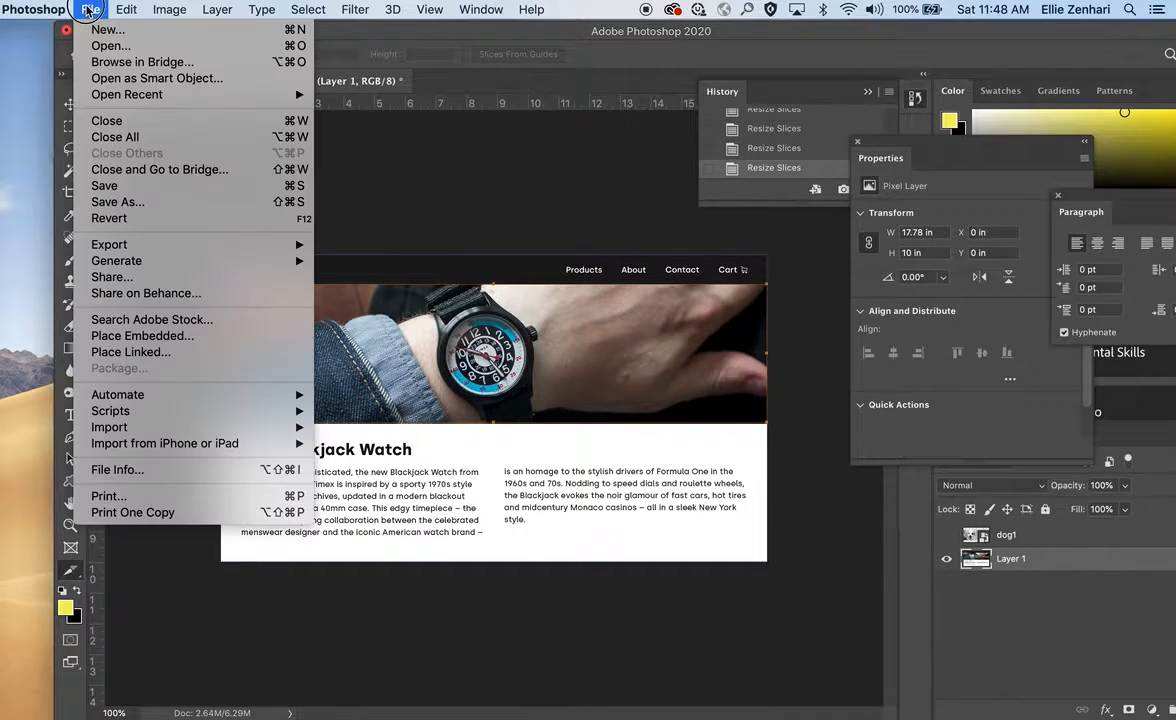
mouse_move(117, 245)
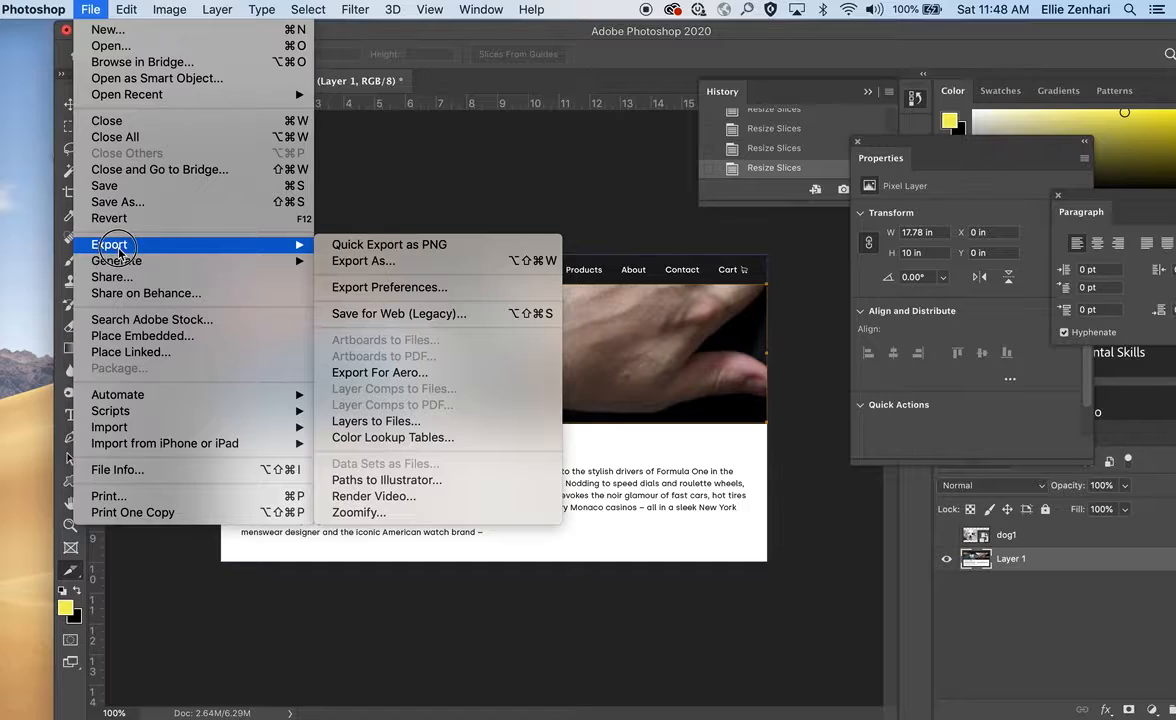
click(388, 315)
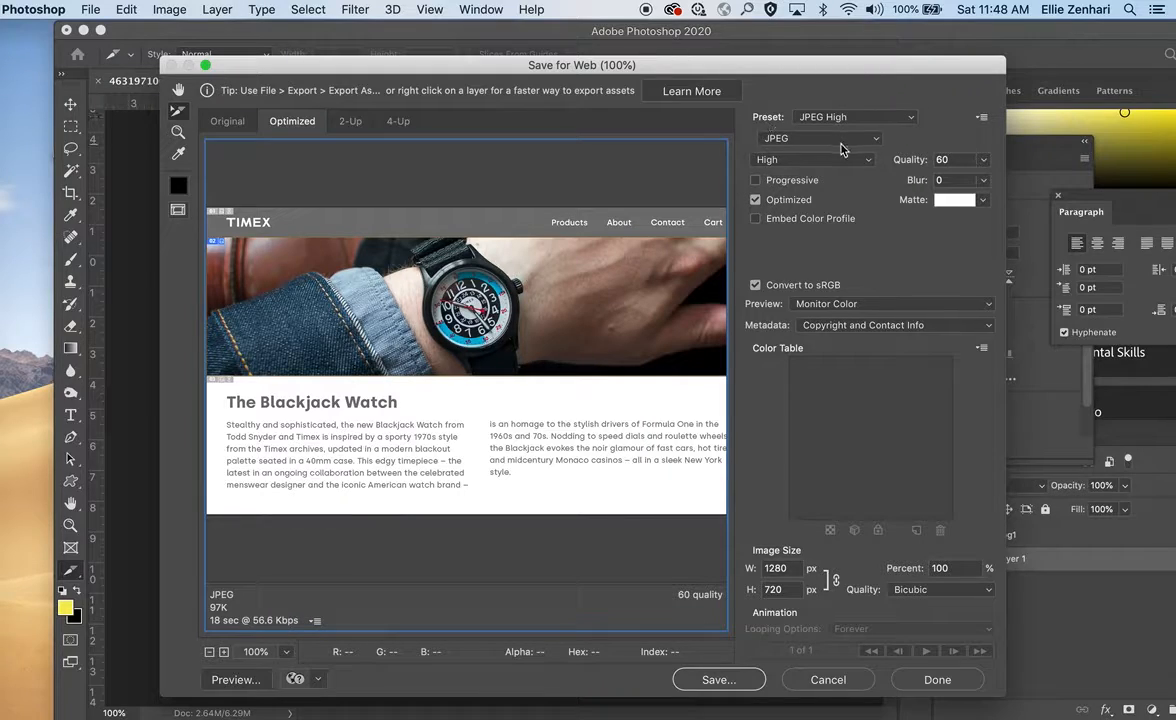
click(812, 159)
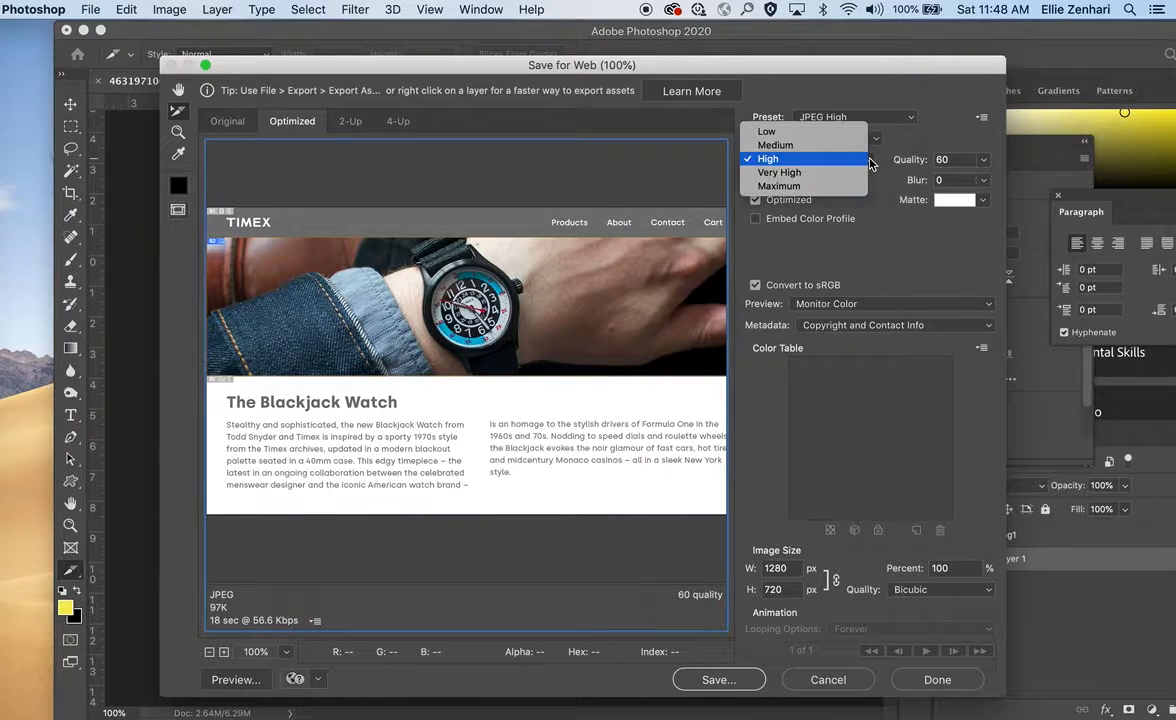
click(827, 187)
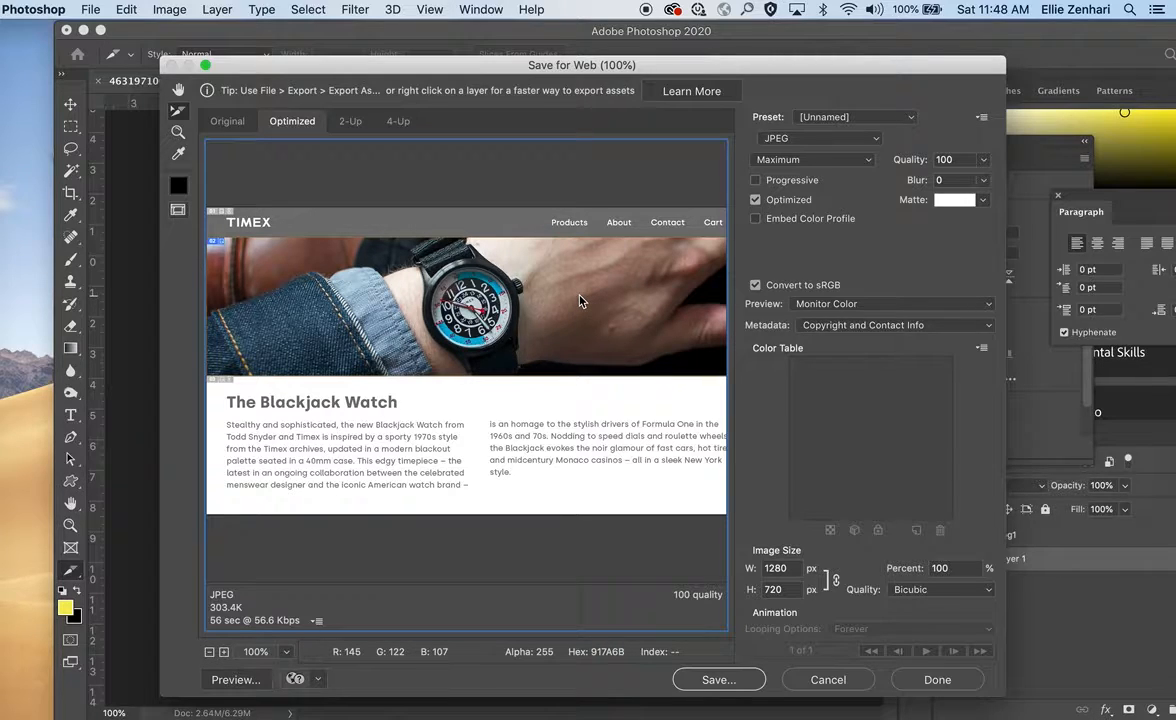
Step: Name the wristwatch photo's slice image01 and set the JPEG quality to 80, Very High
double_click(532, 270)
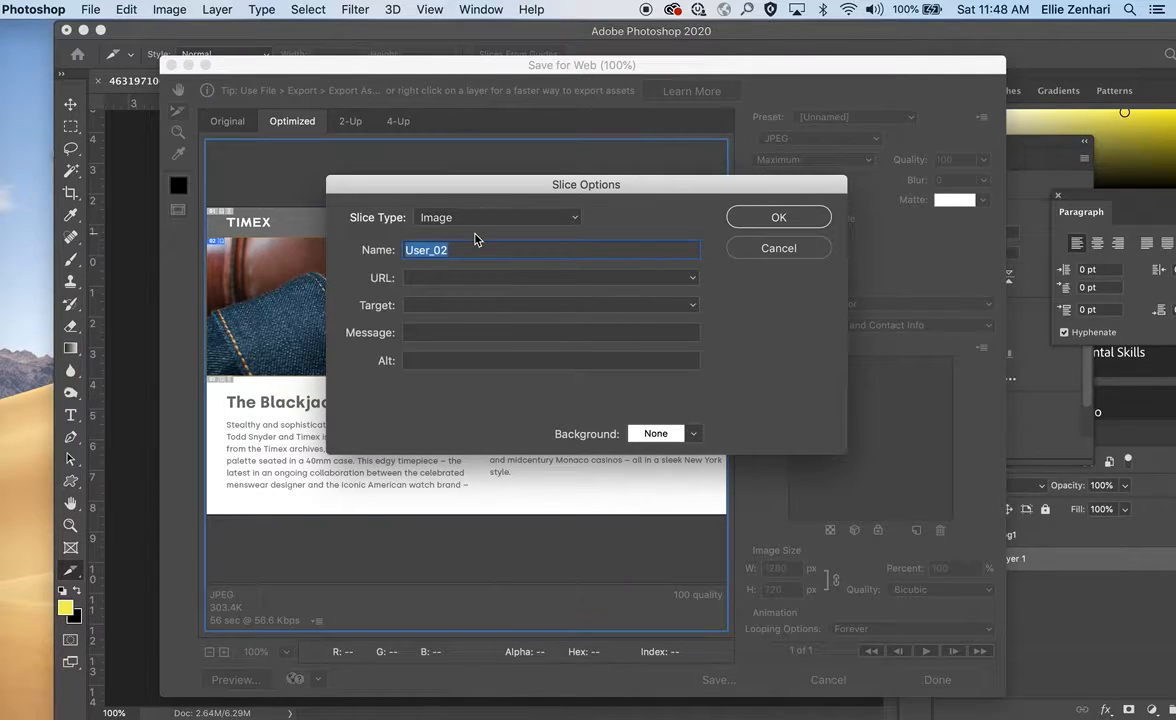
text(image01)
click(758, 217)
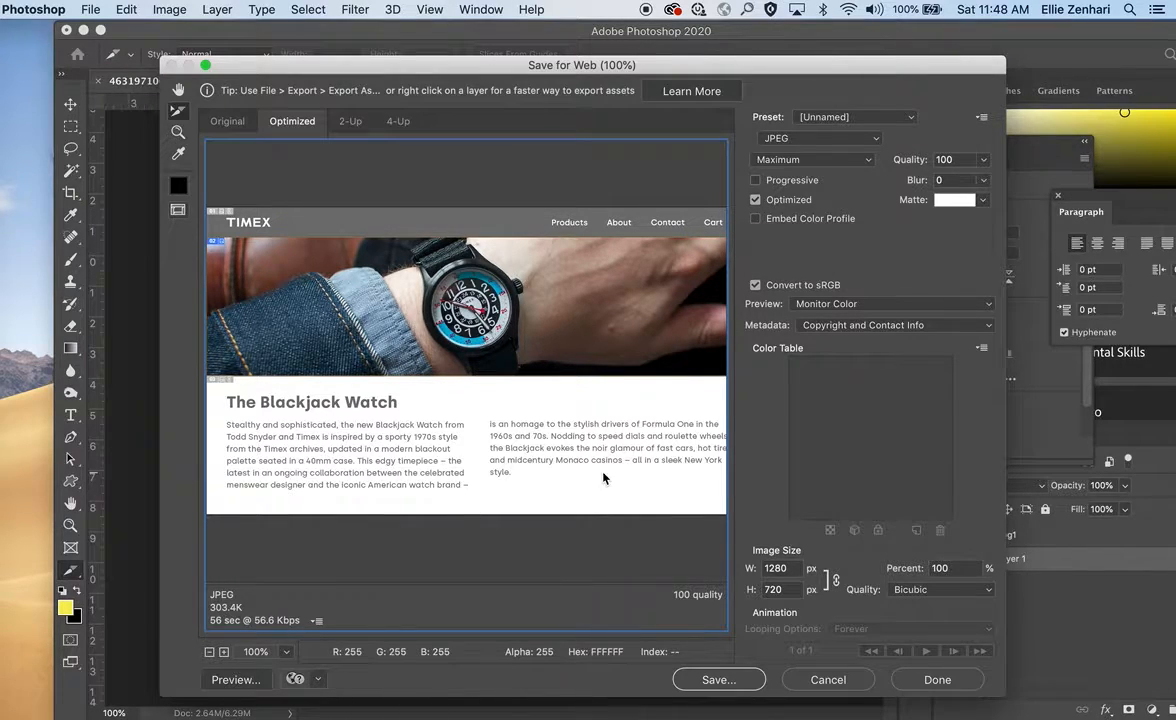
click(940, 160)
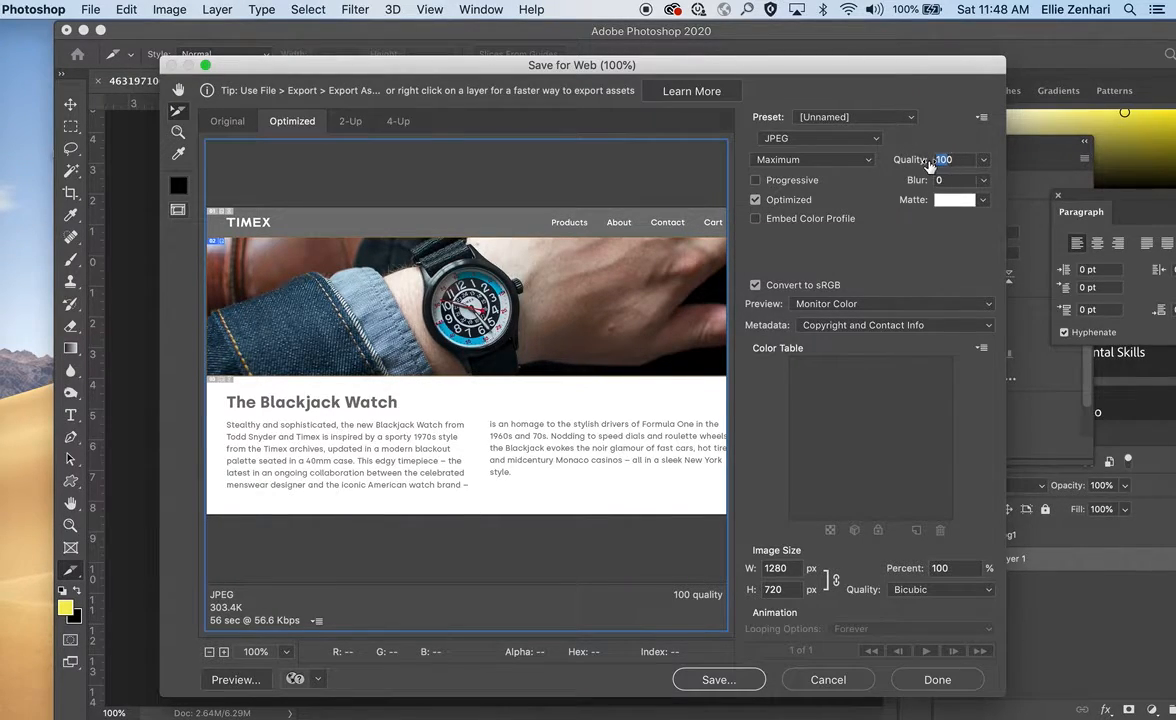
drag(930, 165, 840, 157)
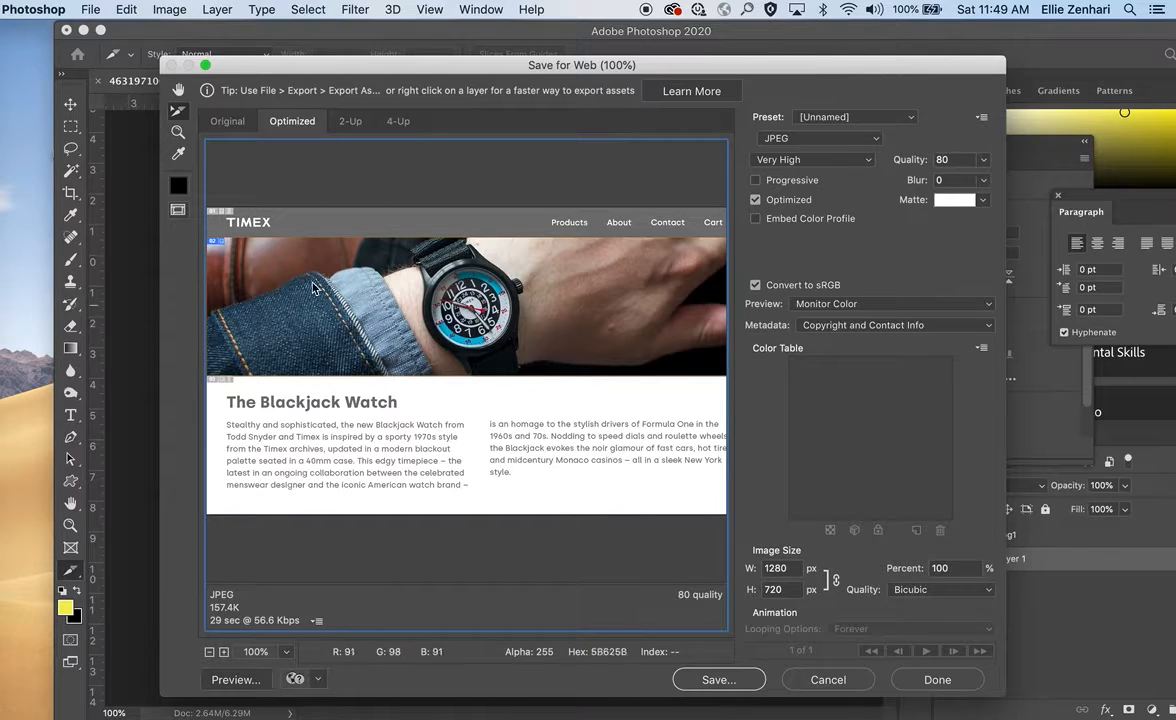
Step: Begin saving the optimized export under the file name image01.jpg
click(717, 682)
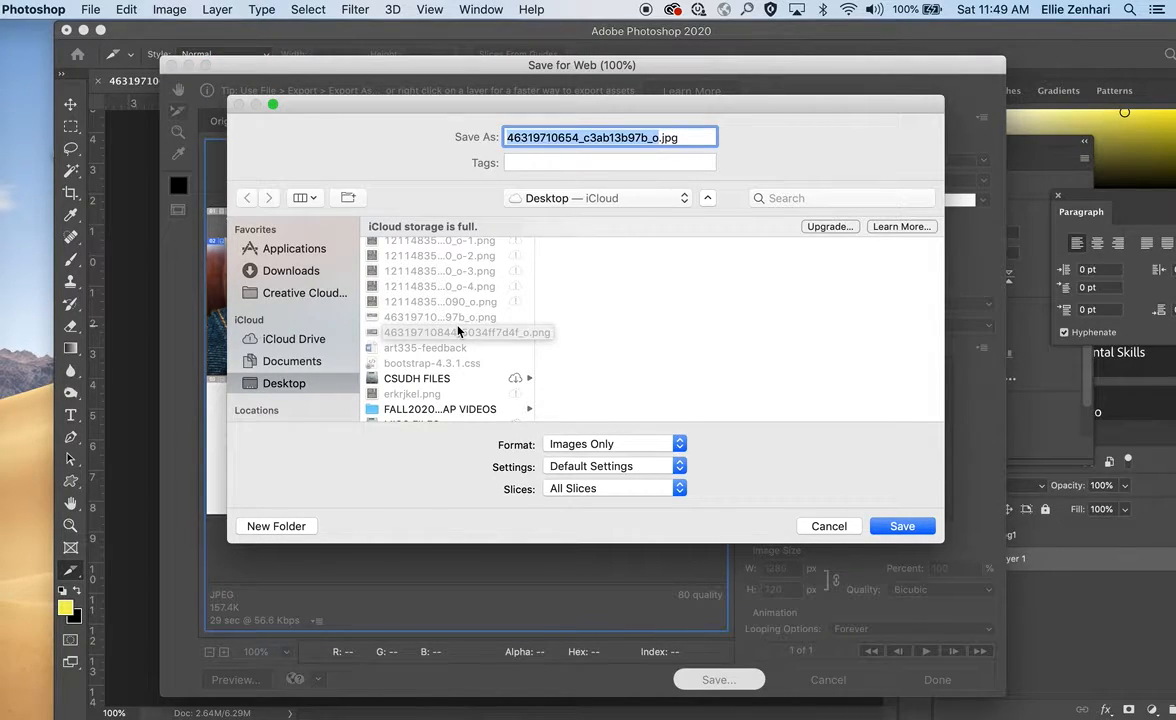
text(imge)
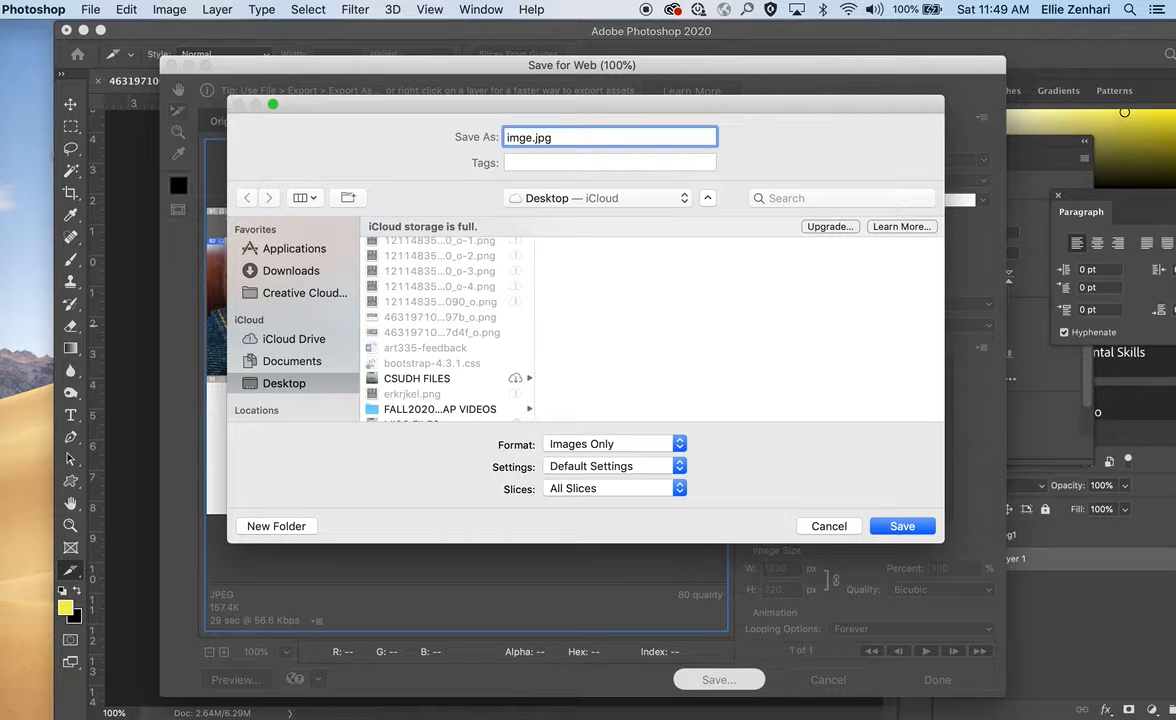
text(age01)
Step: Save only the selected slices into the images subfolder of the Project01 folder on the Desktop
scroll(430, 395, down, 3)
scroll(430, 403, down, 2)
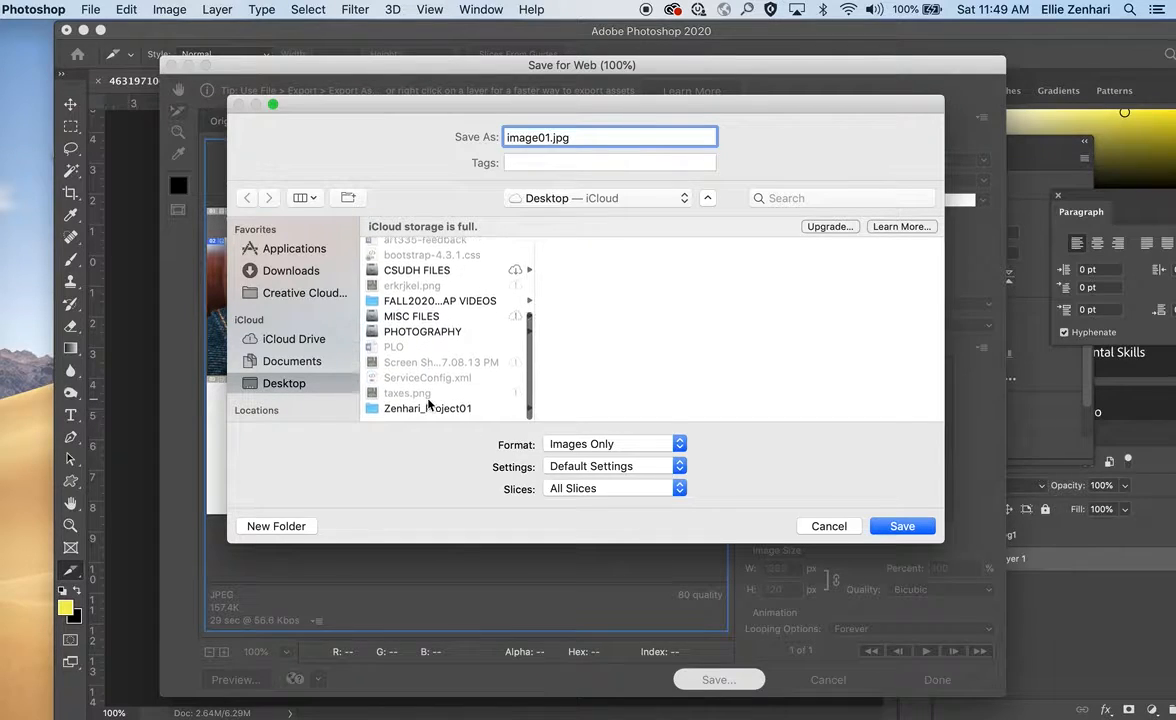
click(423, 416)
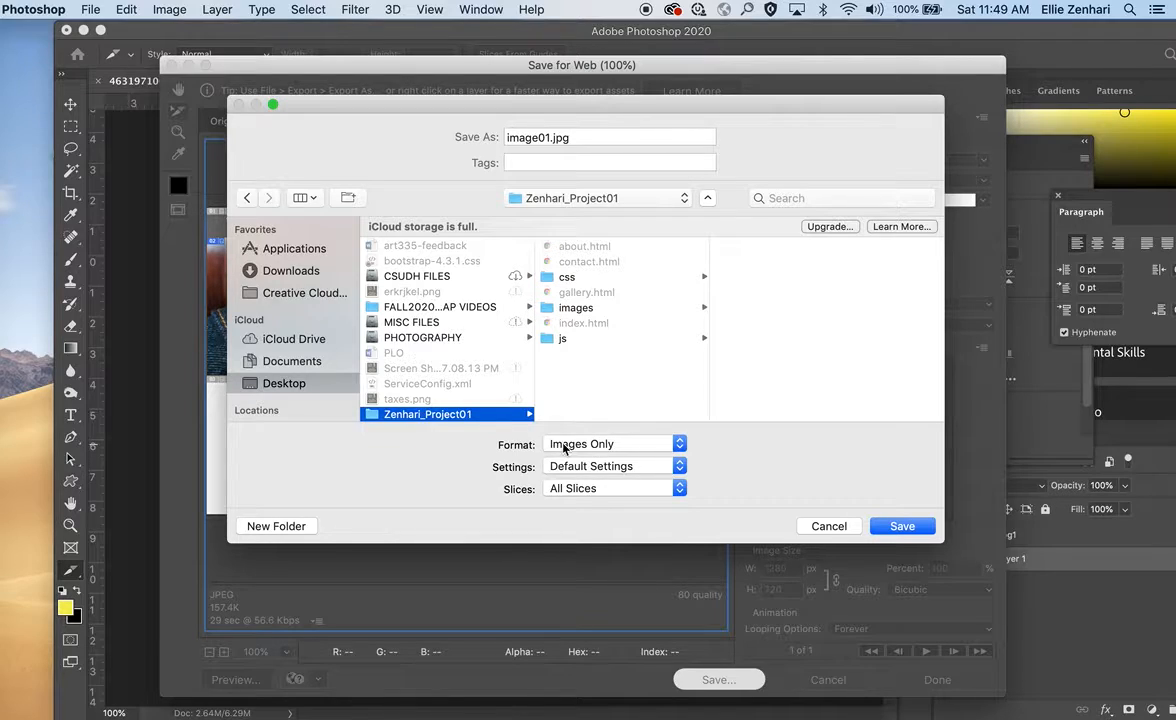
click(630, 487)
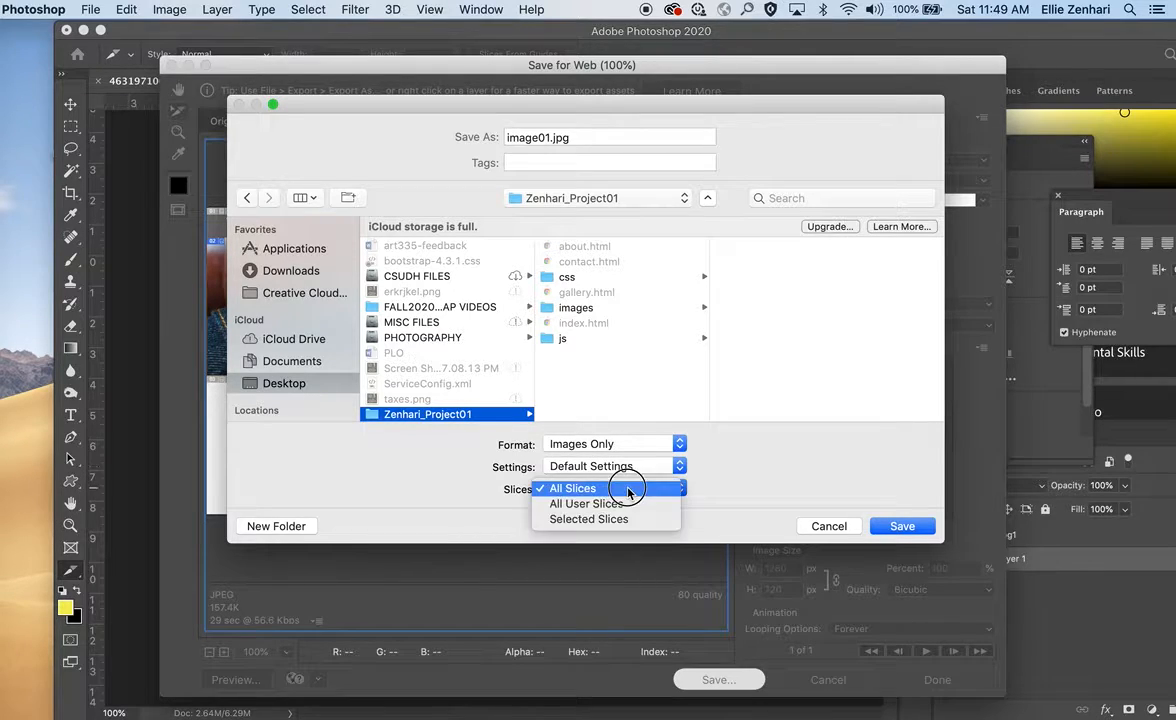
click(610, 522)
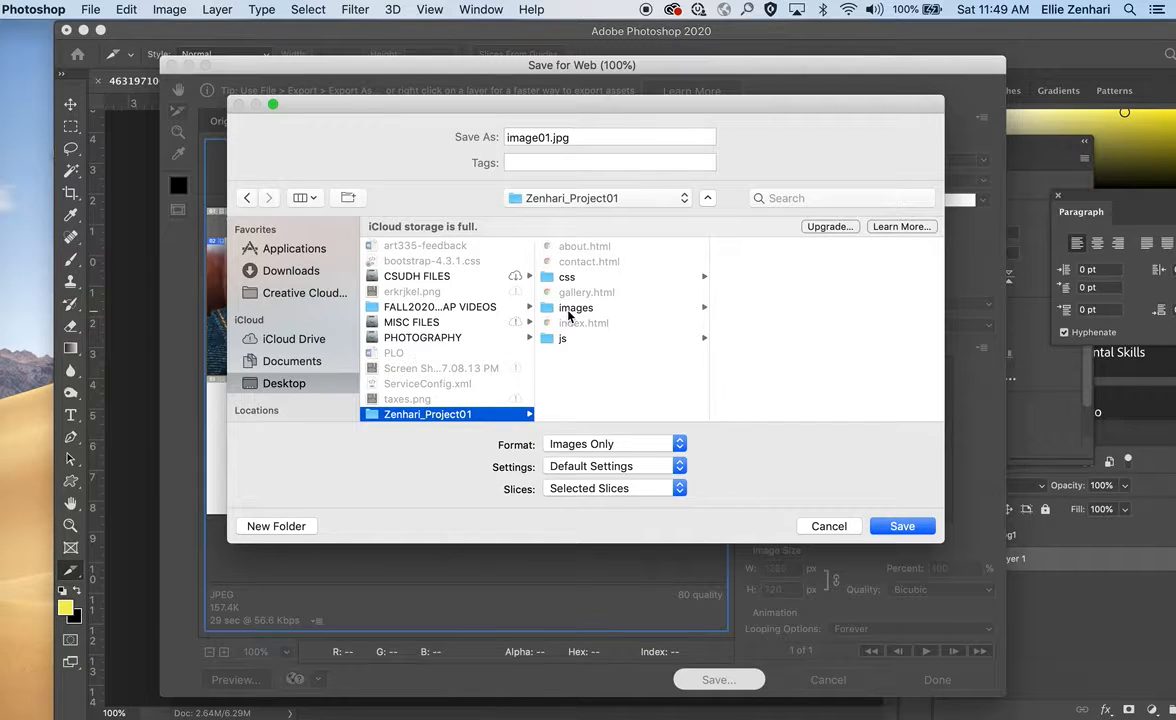
click(570, 310)
click(903, 526)
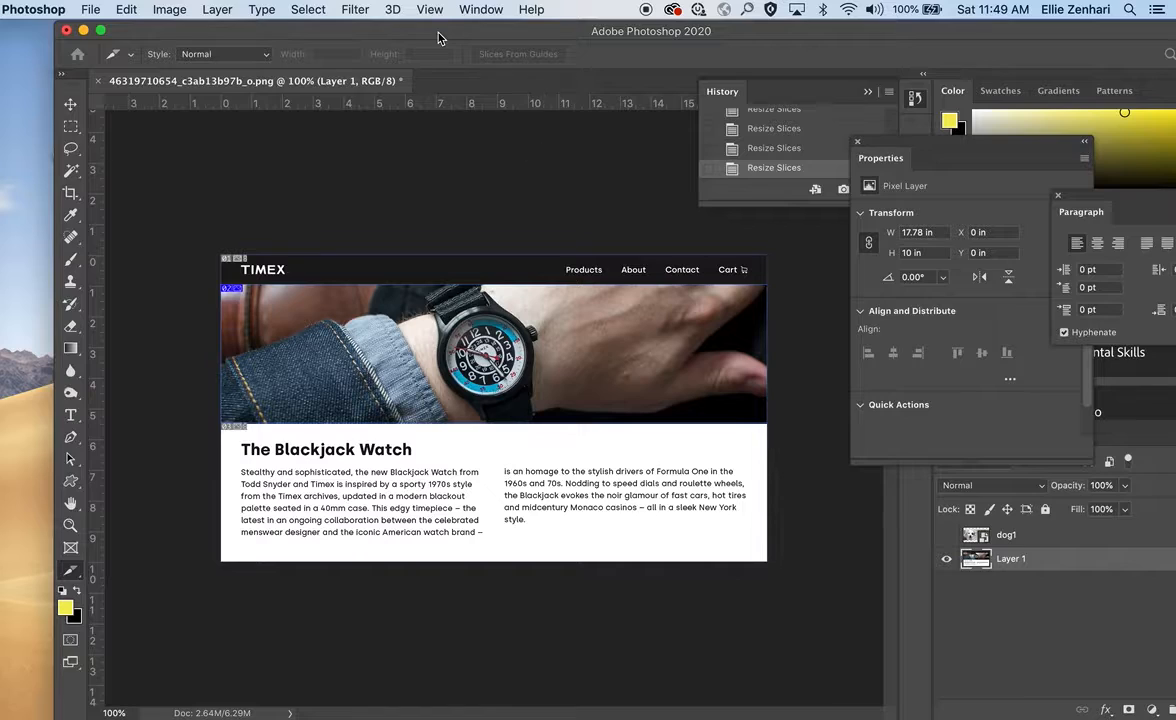
Step: Dock the floating Properties panel above the Color panel and expand the Layers panel
drag(439, 31, 349, 24)
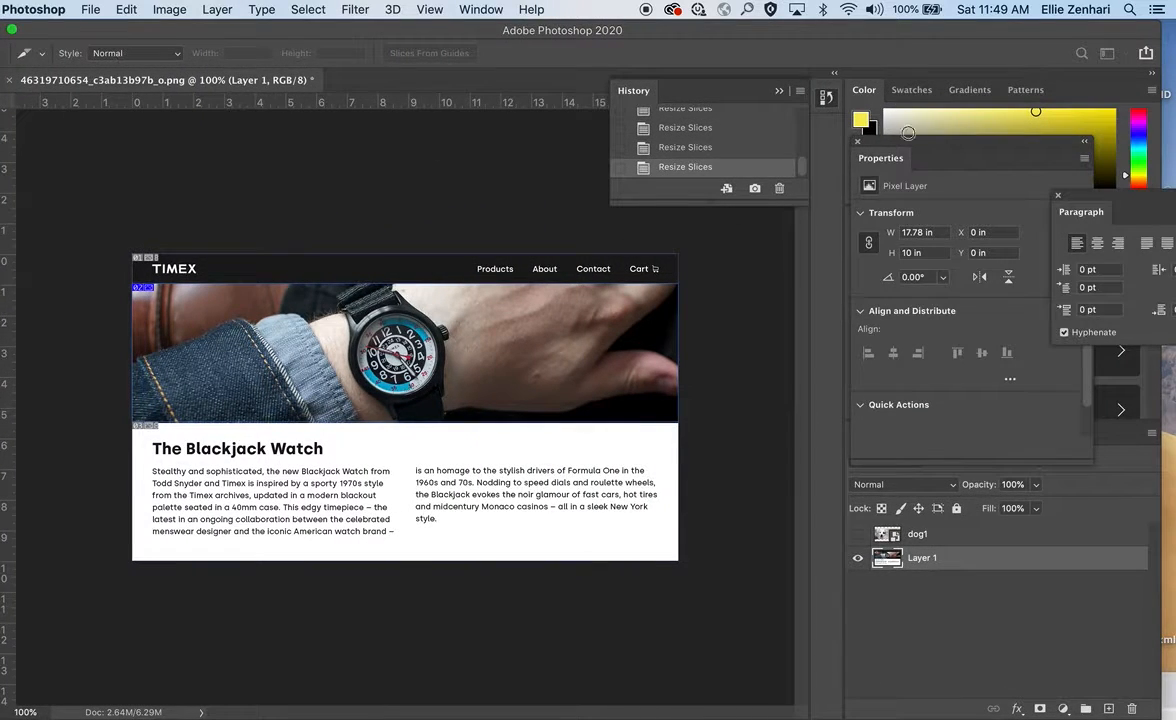
drag(921, 150, 908, 82)
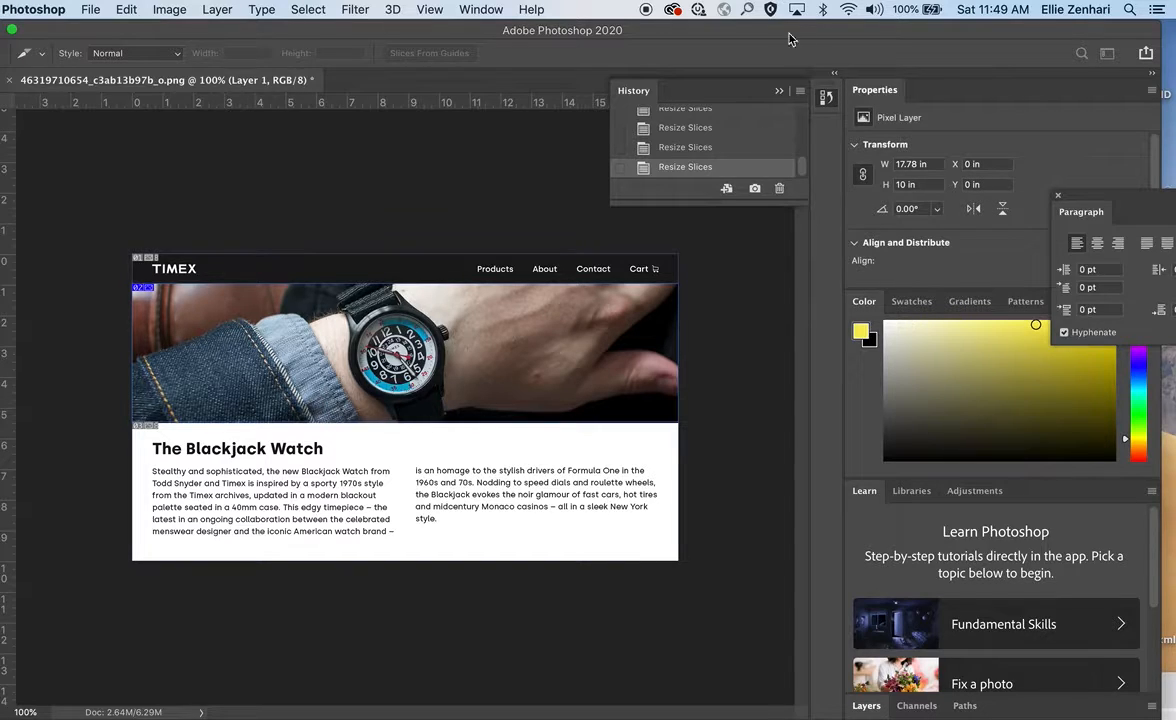
drag(703, 31, 531, 14)
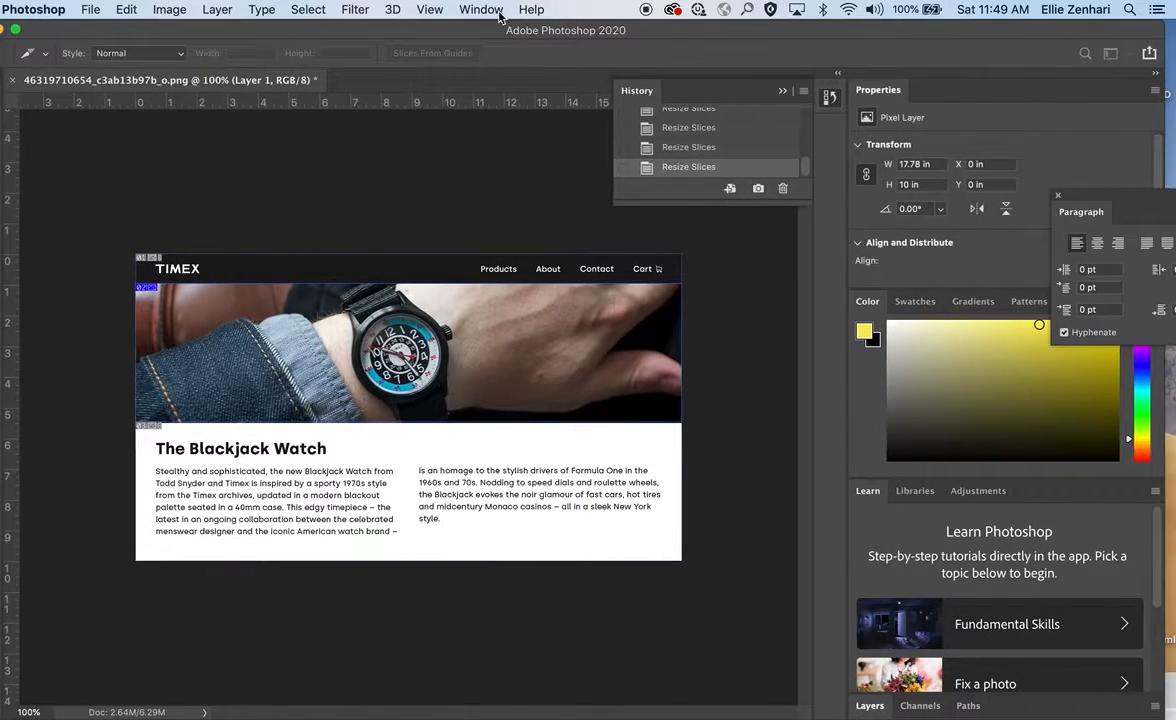
click(481, 9)
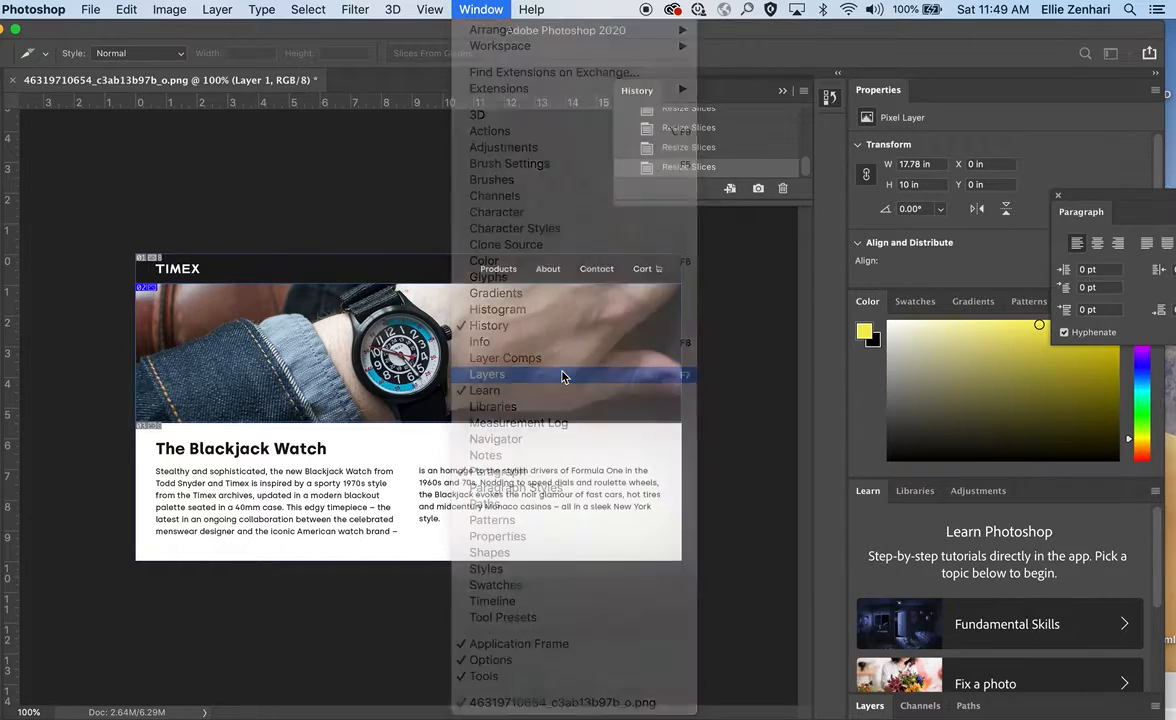
click(562, 375)
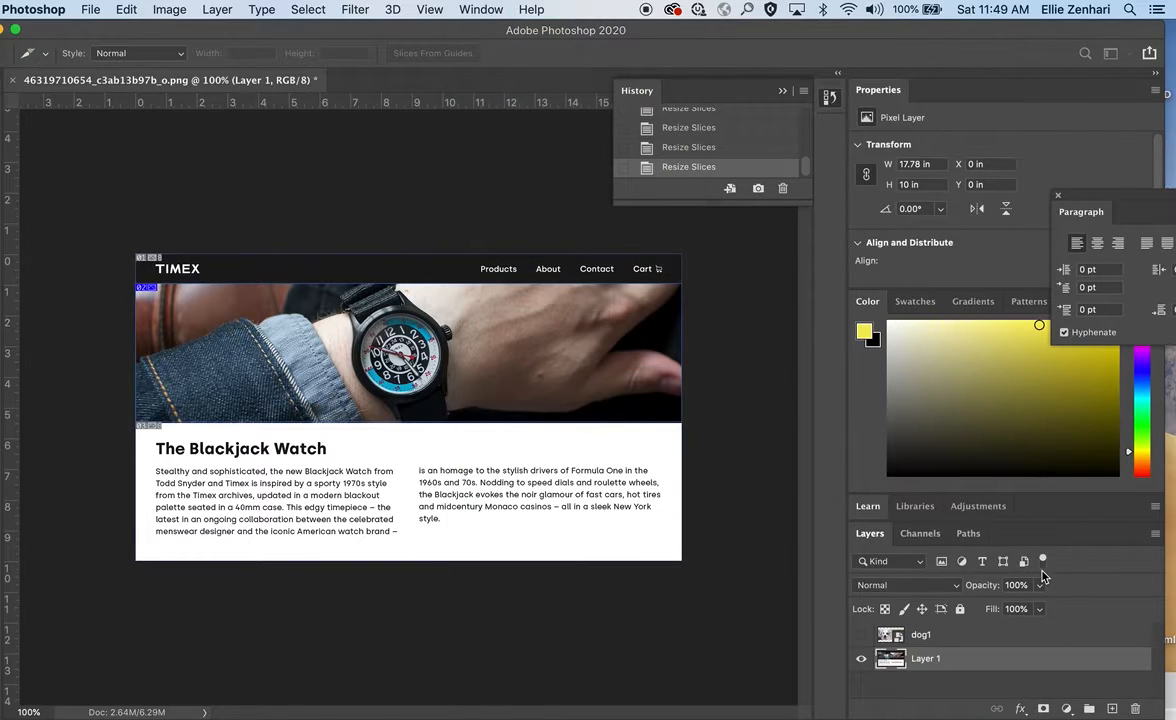
Step: Show the dog1 layer and move the dog photo up so its top edge meets the mockup's navigation bar
click(861, 635)
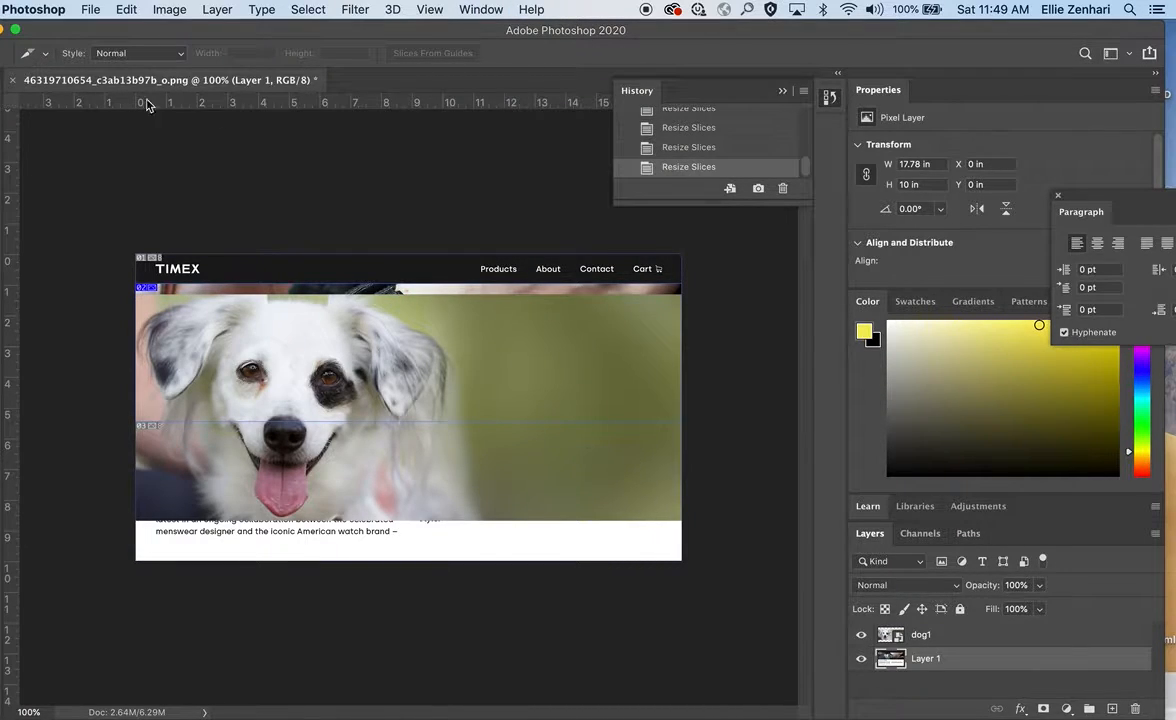
drag(148, 30, 236, 35)
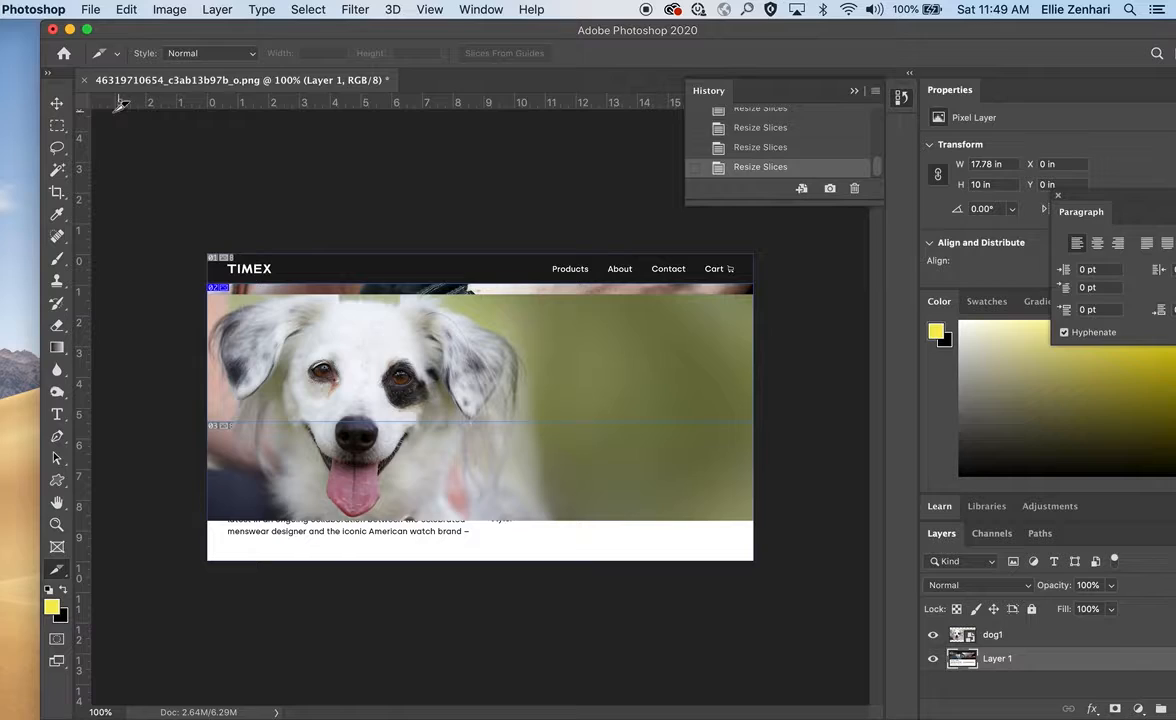
click(57, 103)
mouse_move(355, 425)
mouse_down()
mouse_move(360, 394)
mouse_move(355, 415)
mouse_up()
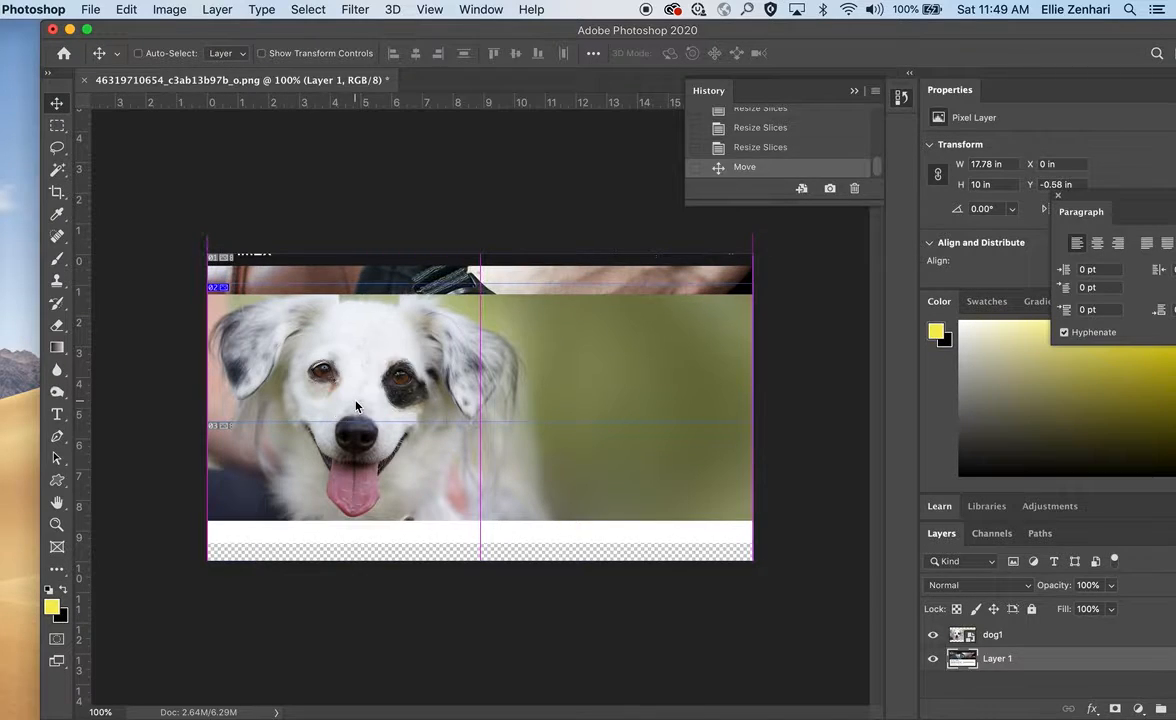
key(super+z)
click(1000, 636)
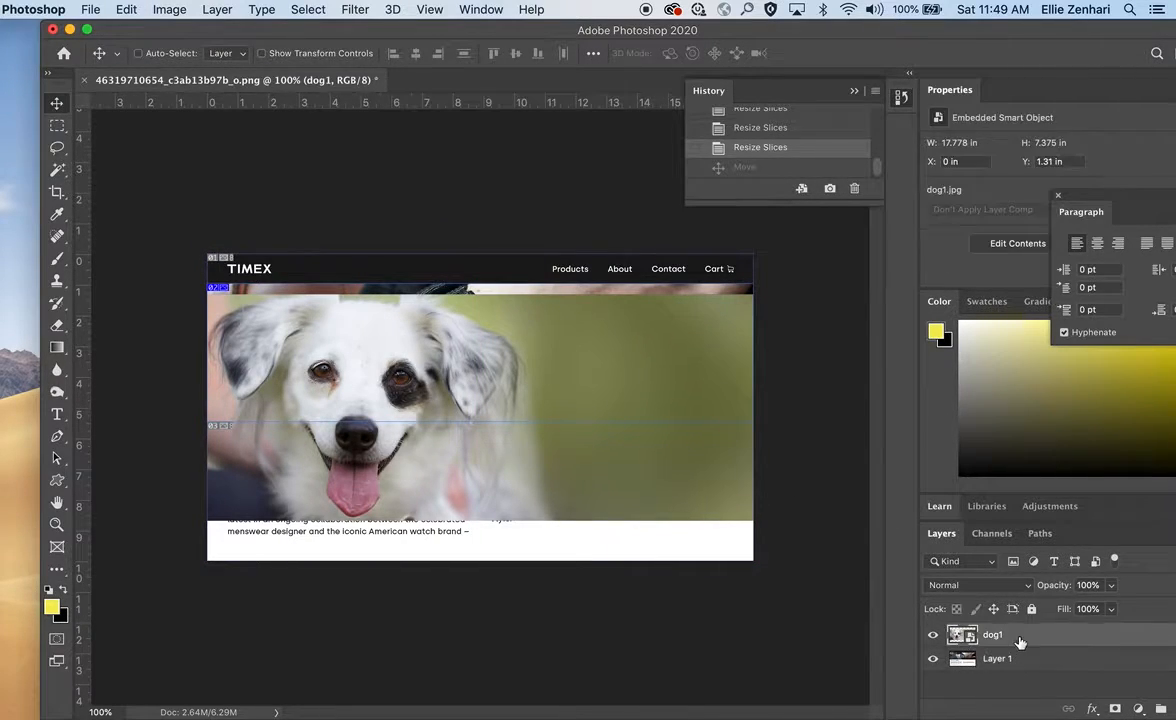
drag(405, 414, 409, 412)
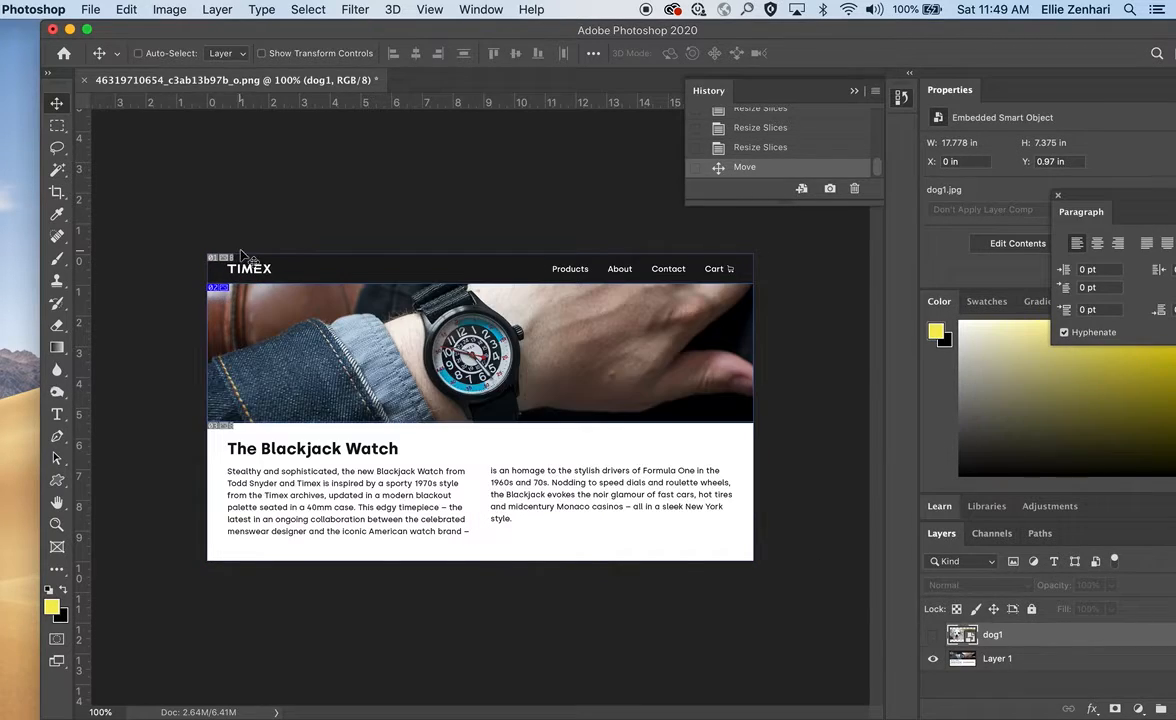
Step: Mask the dog1 layer to a rectangular selection covering the wristwatch photo area, and unlink the mask from the image
click(57, 127)
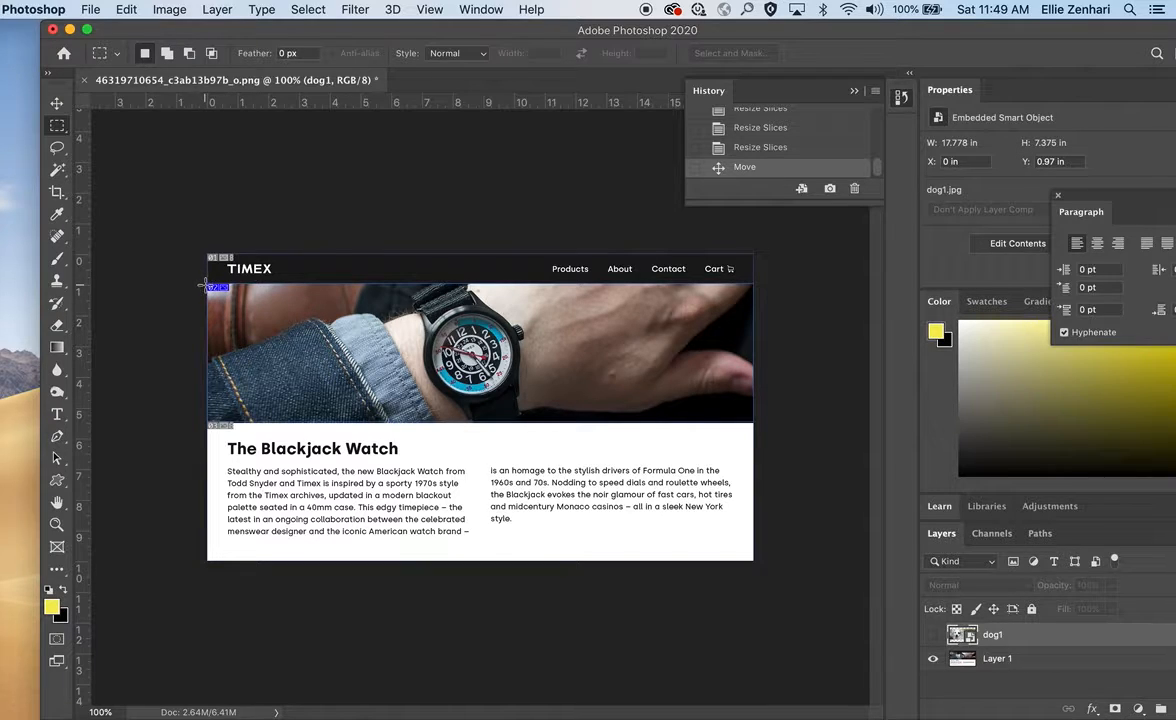
drag(207, 286, 764, 416)
drag(532, 34, 401, 8)
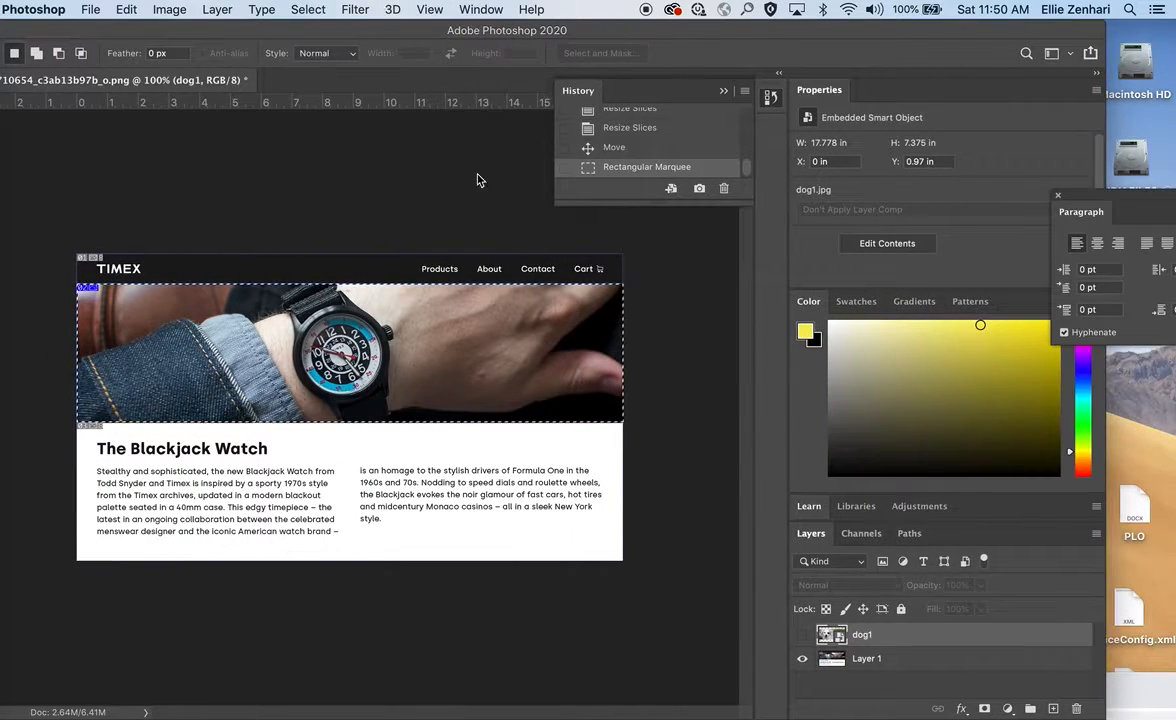
click(802, 635)
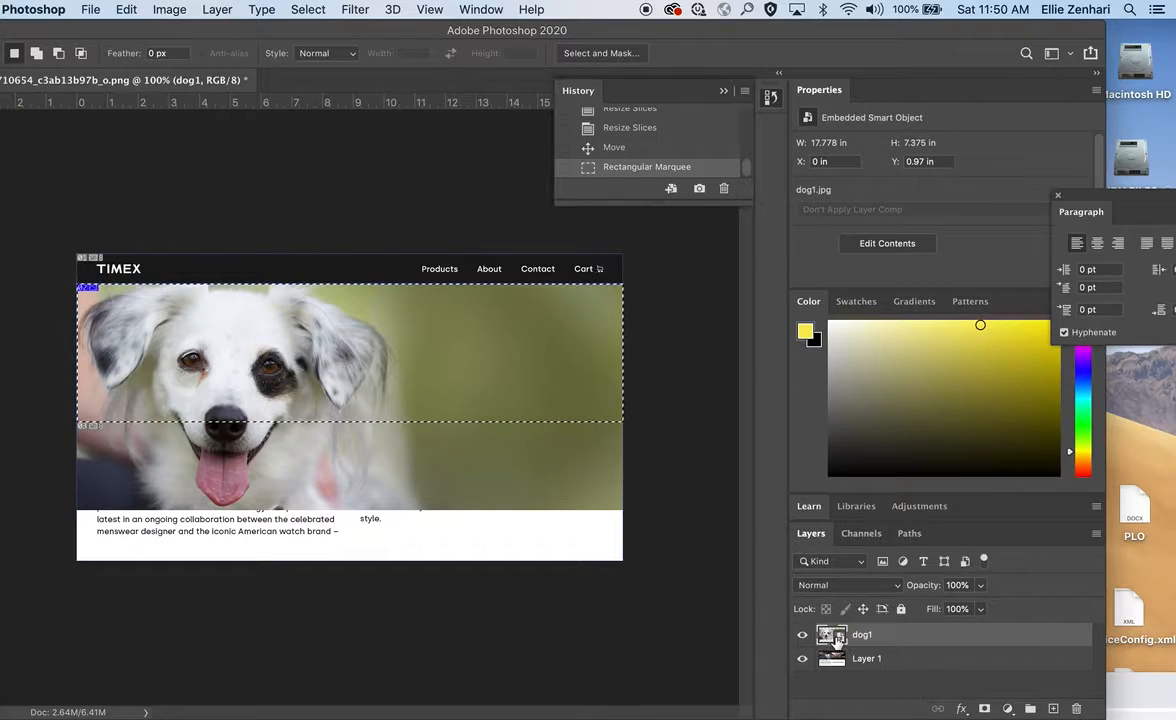
click(984, 710)
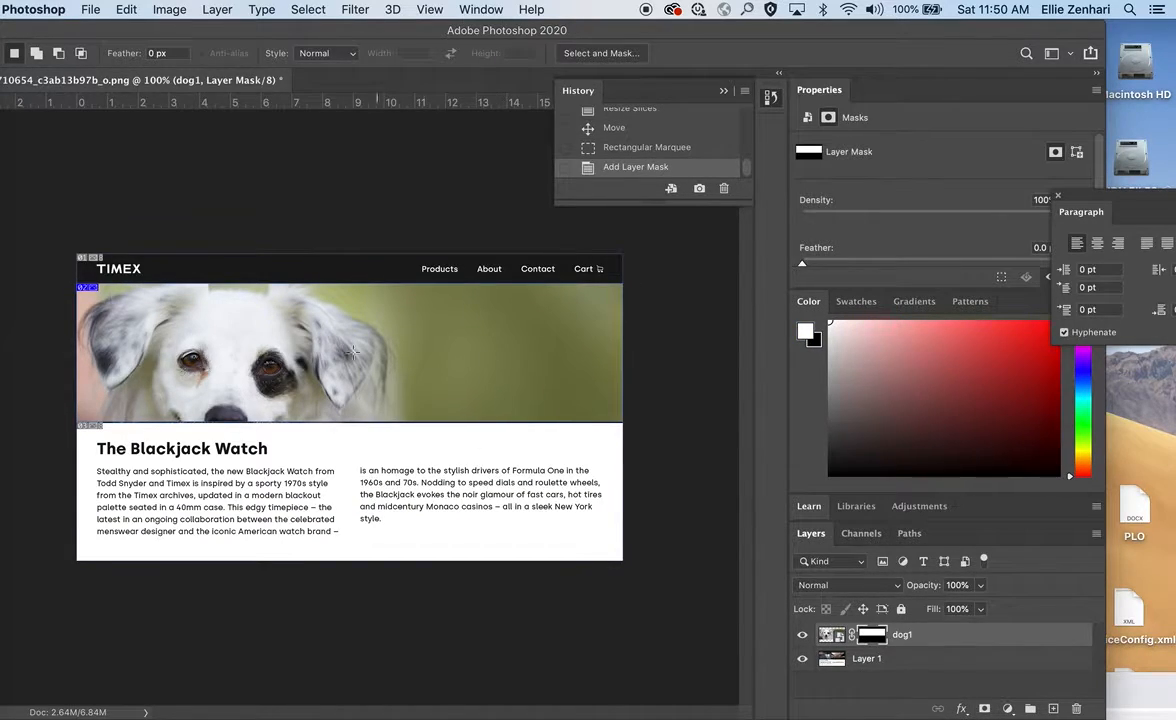
click(845, 638)
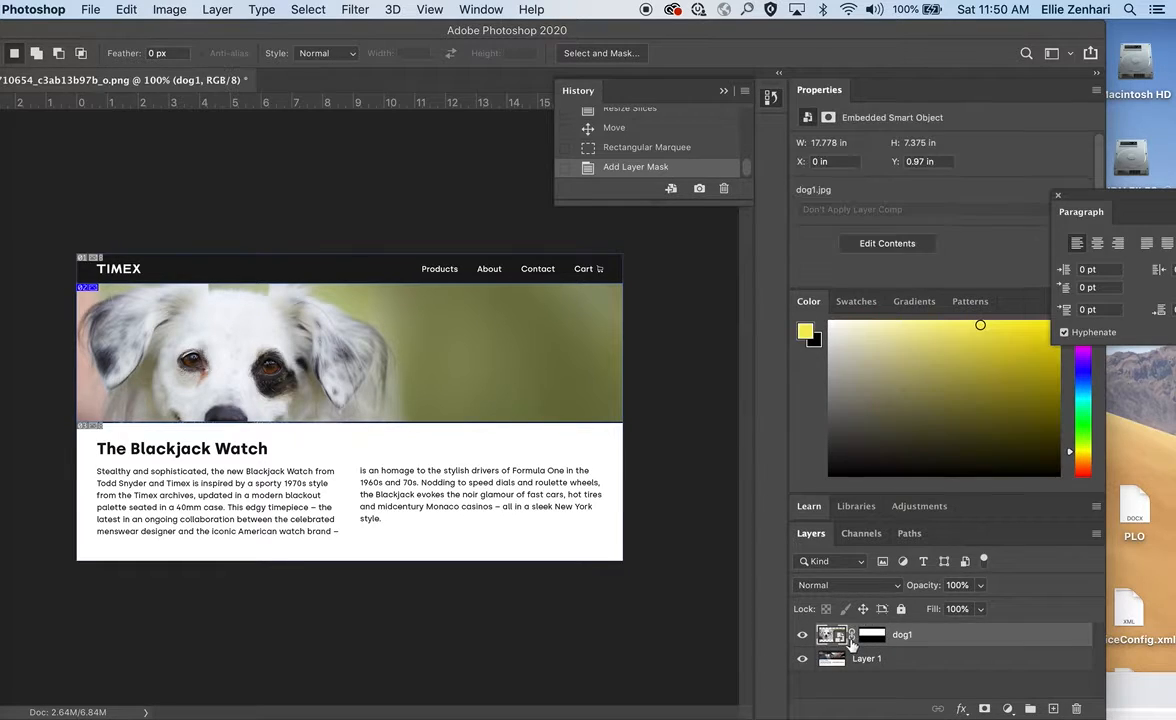
click(850, 636)
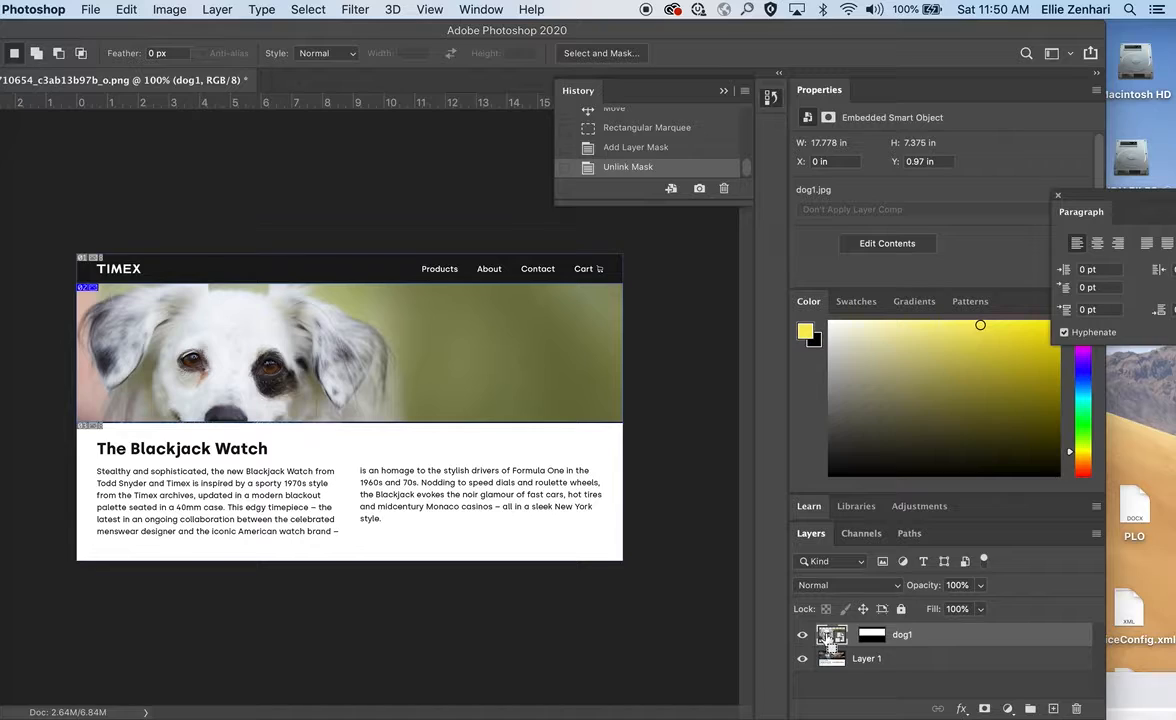
key(ctrl+t)
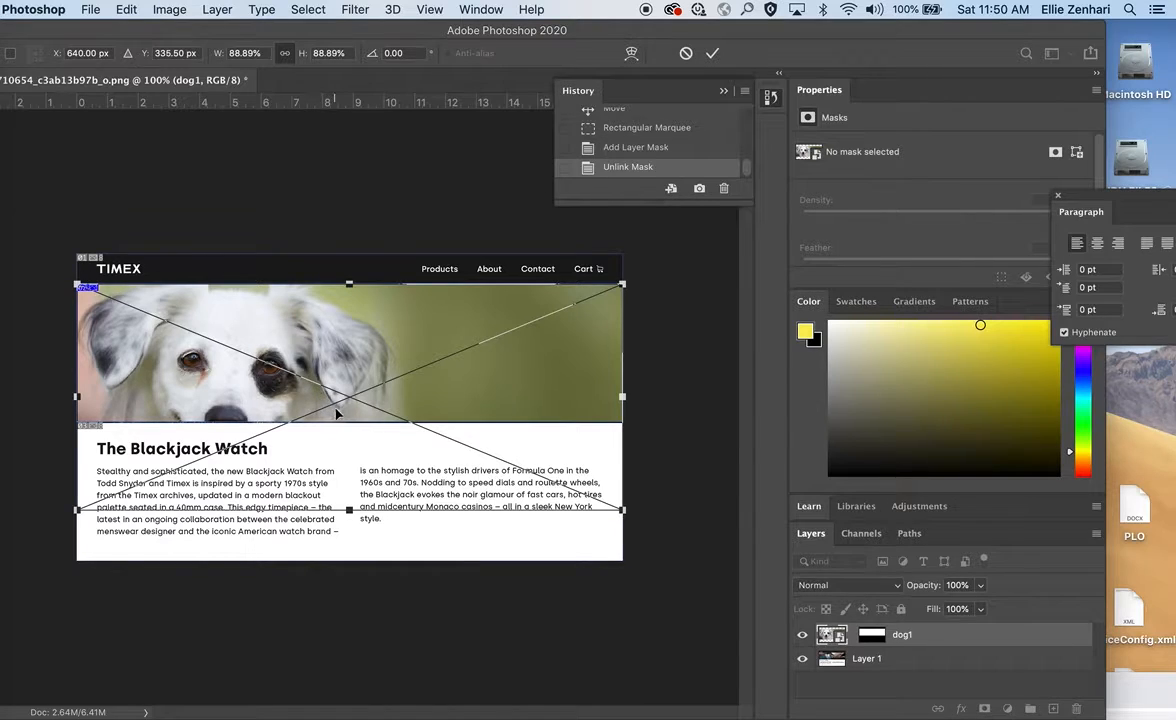
drag(337, 412, 338, 359)
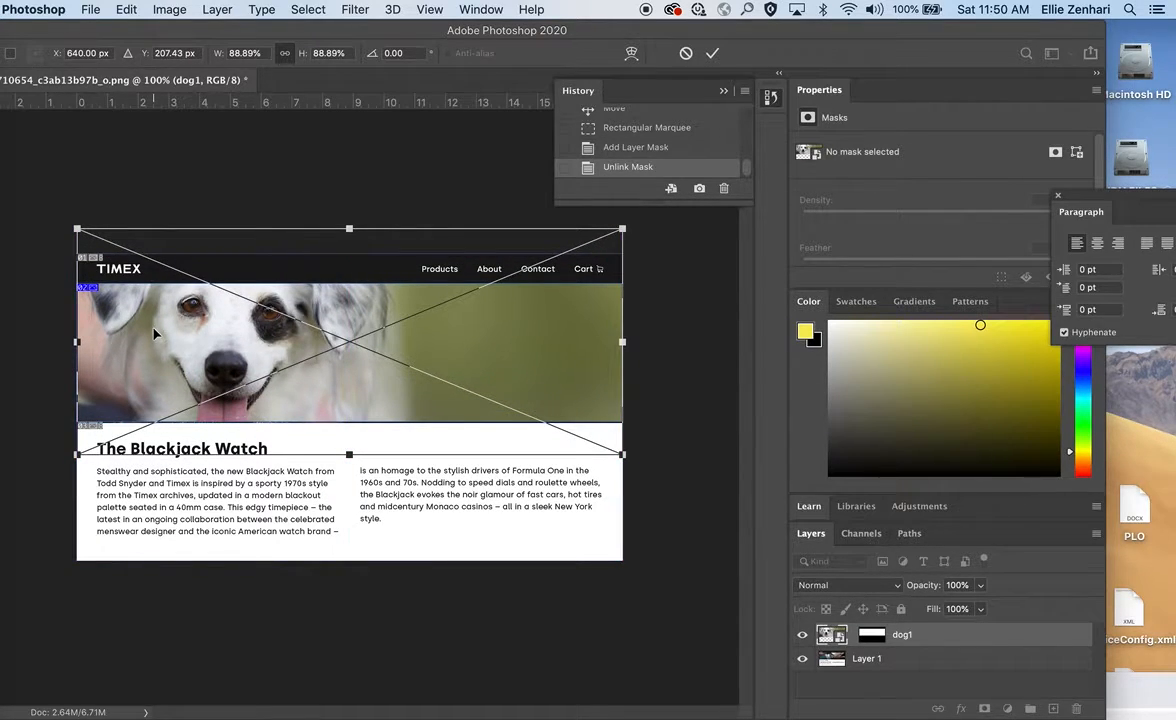
key(Return)
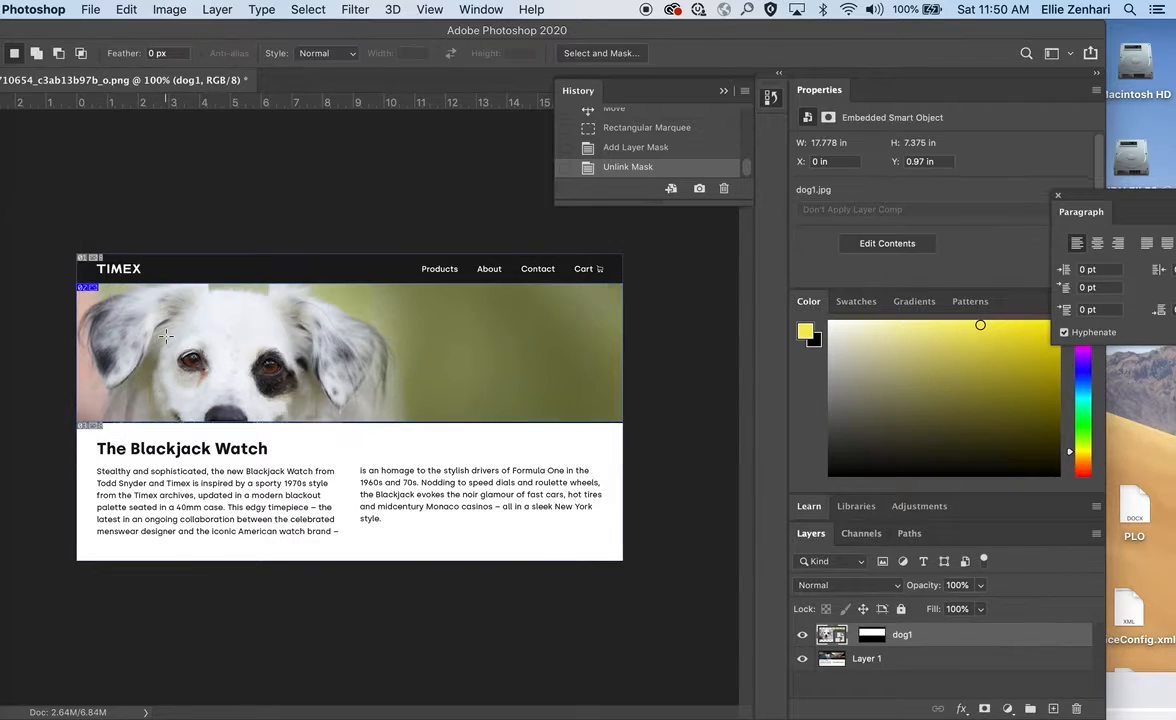
shift+click(872, 637)
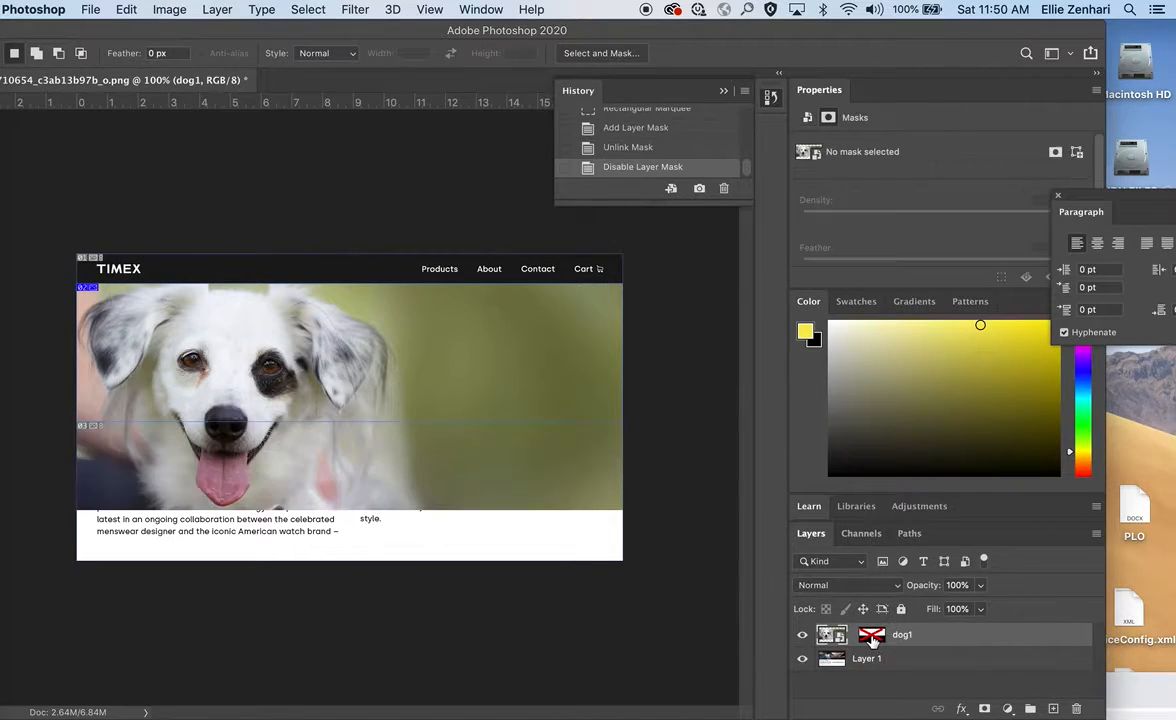
shift+click(872, 637)
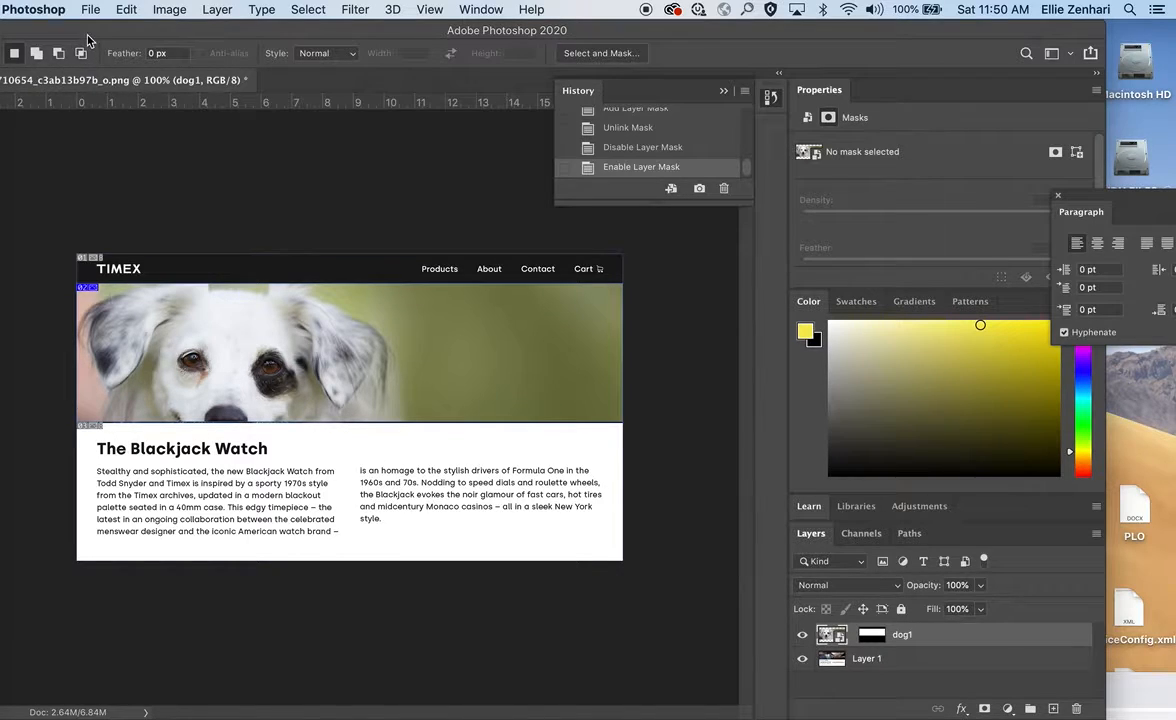
Step: Move the dog photo up within its unlinked mask to about Y -1.18 in, framing the dog's eyes, nose and tongue
drag(80, 30, 192, 45)
click(30, 114)
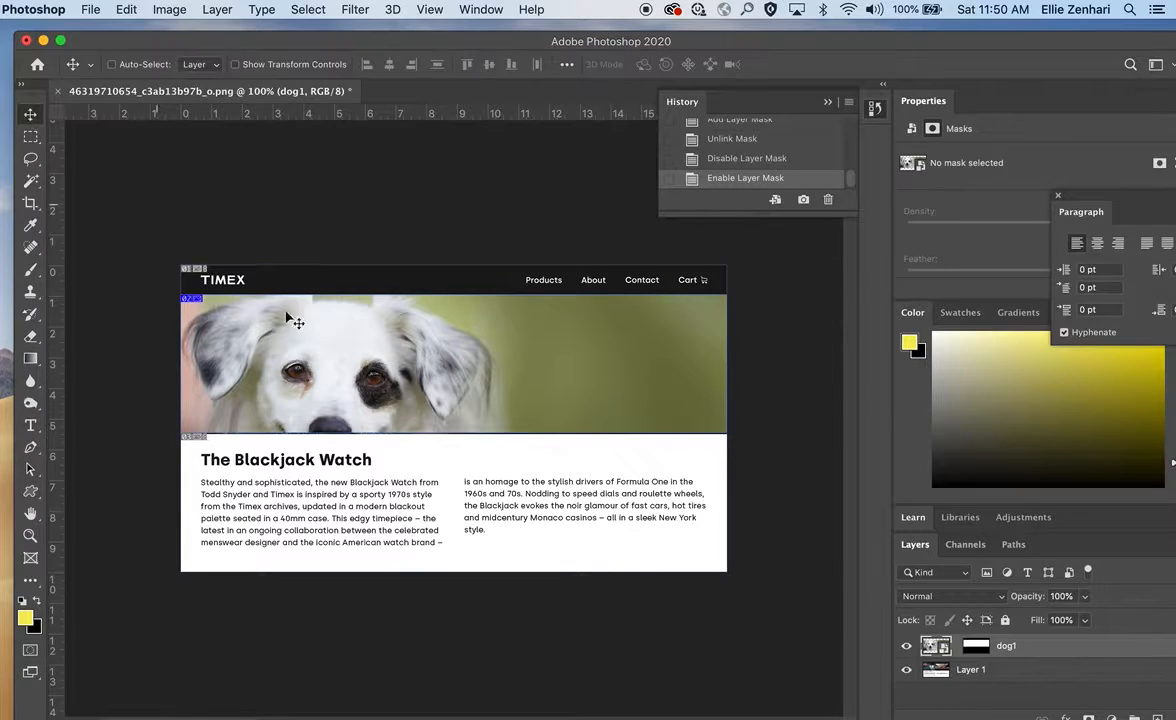
drag(340, 380, 338, 313)
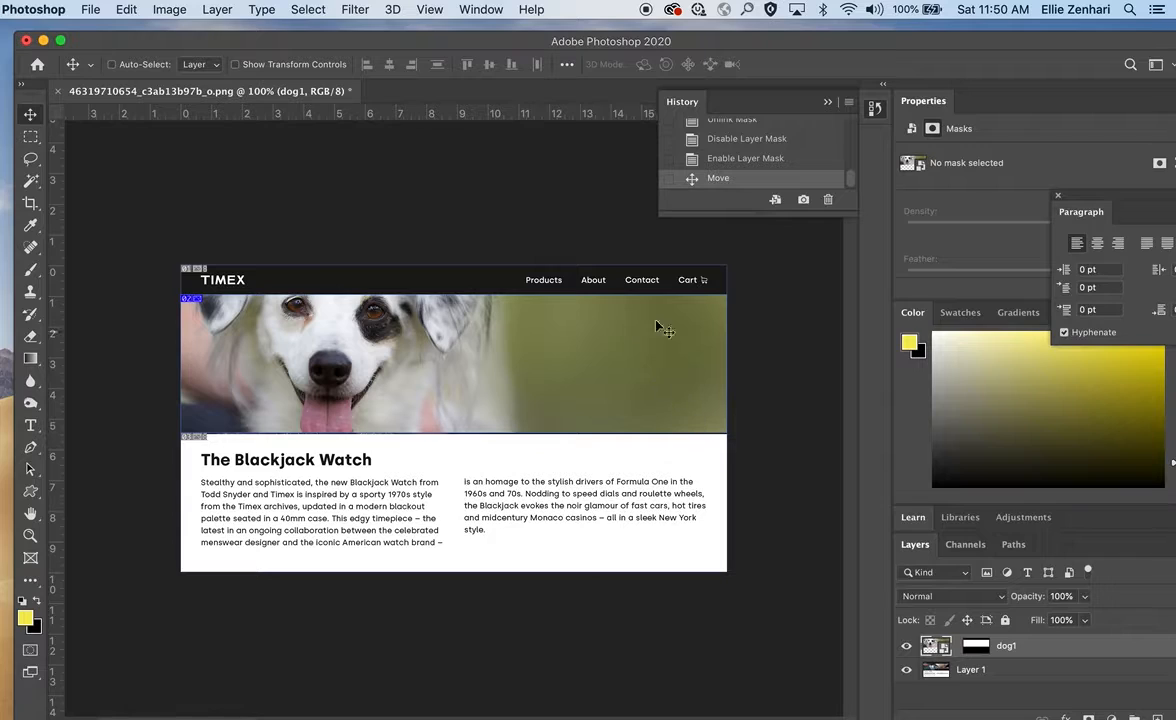
Step: Try to place dog1.jpg from the project's images folder in Finder into the Photoshop mockup
drag(648, 42, 692, 126)
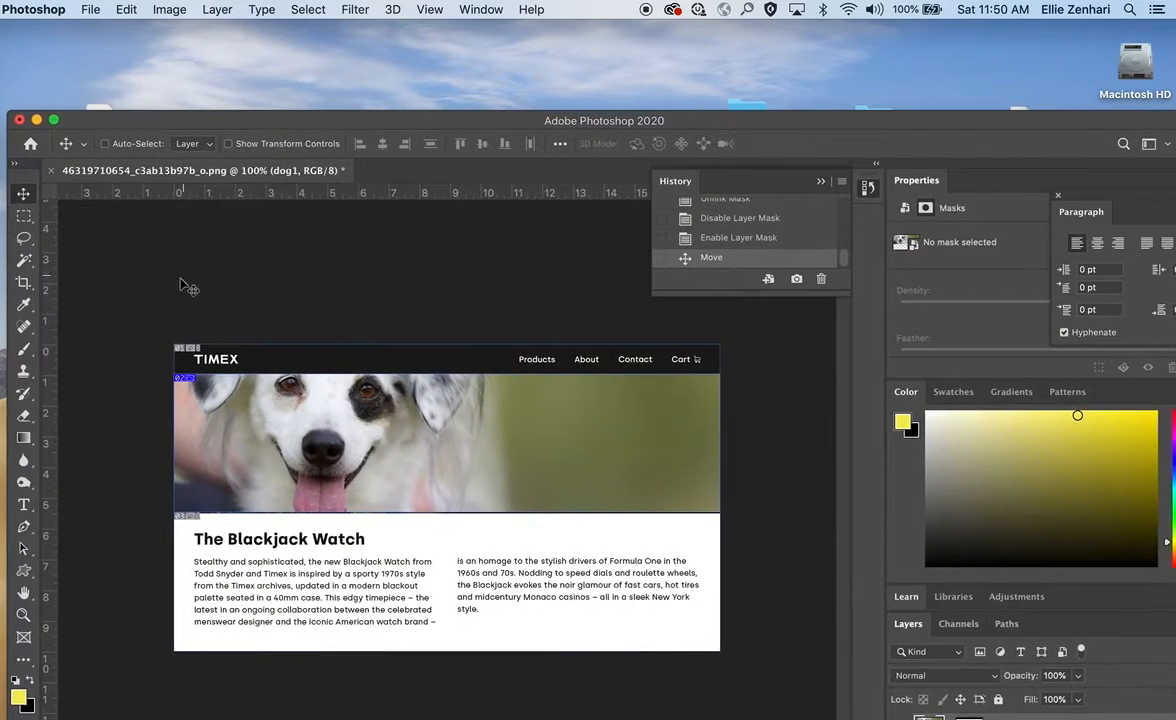
drag(241, 133, 276, 255)
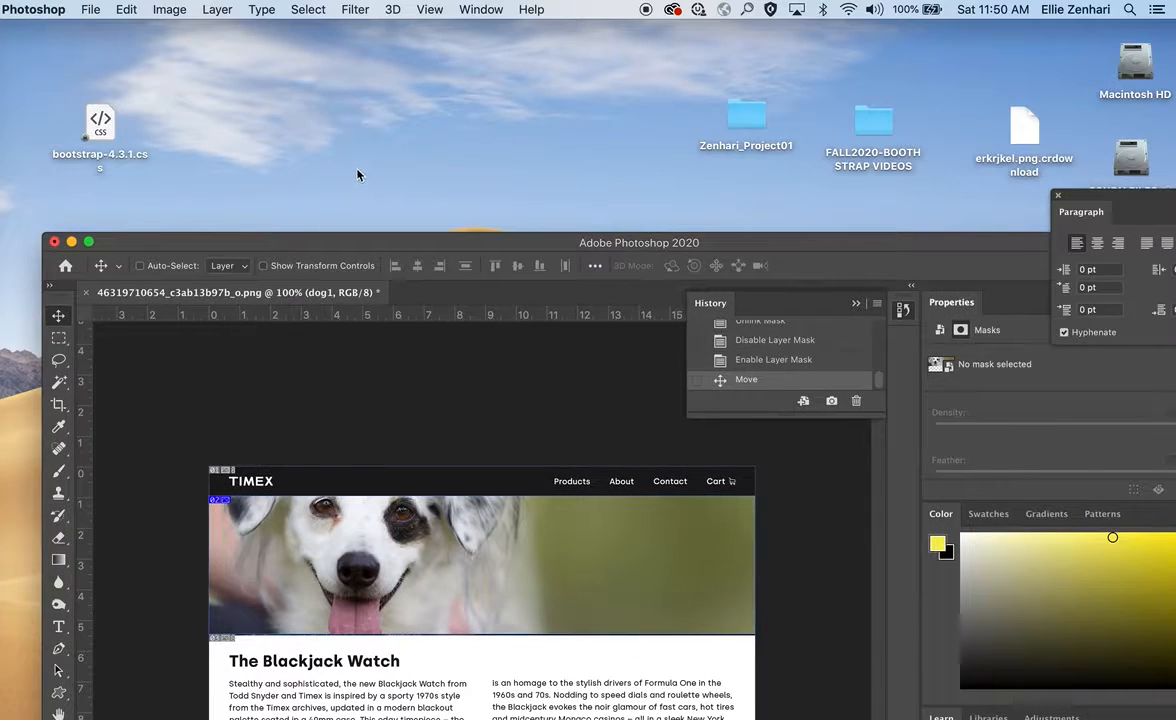
click(391, 180)
double_click(744, 118)
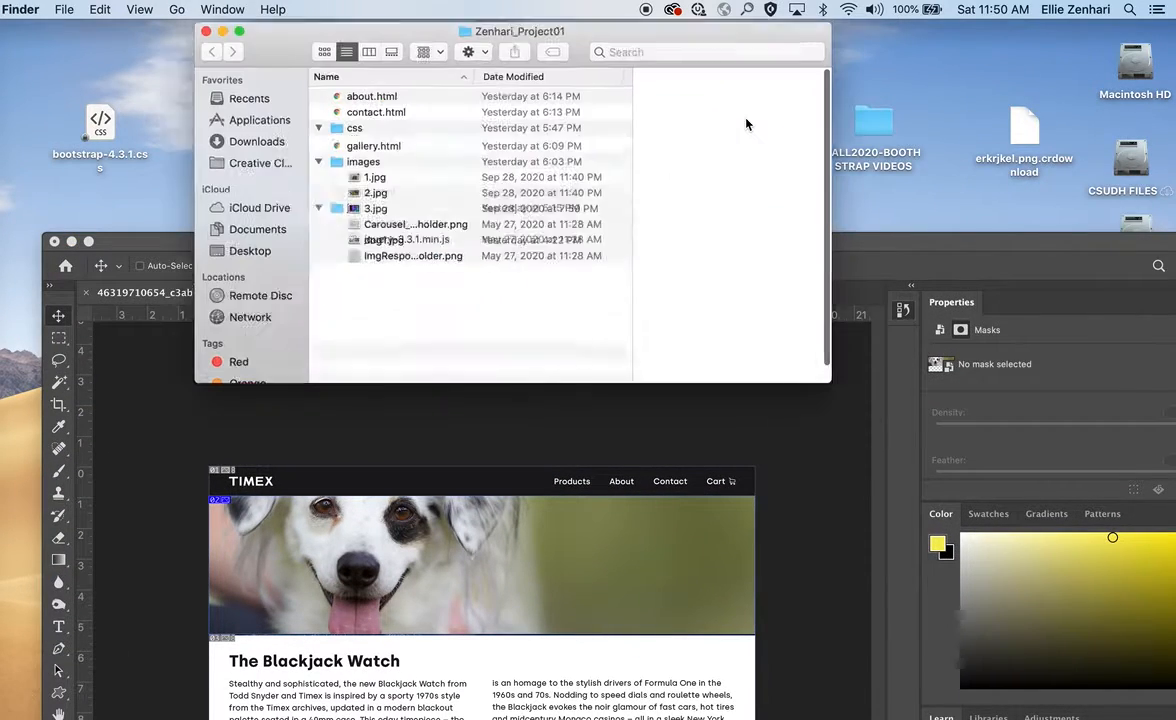
drag(377, 261, 405, 496)
key(Return)
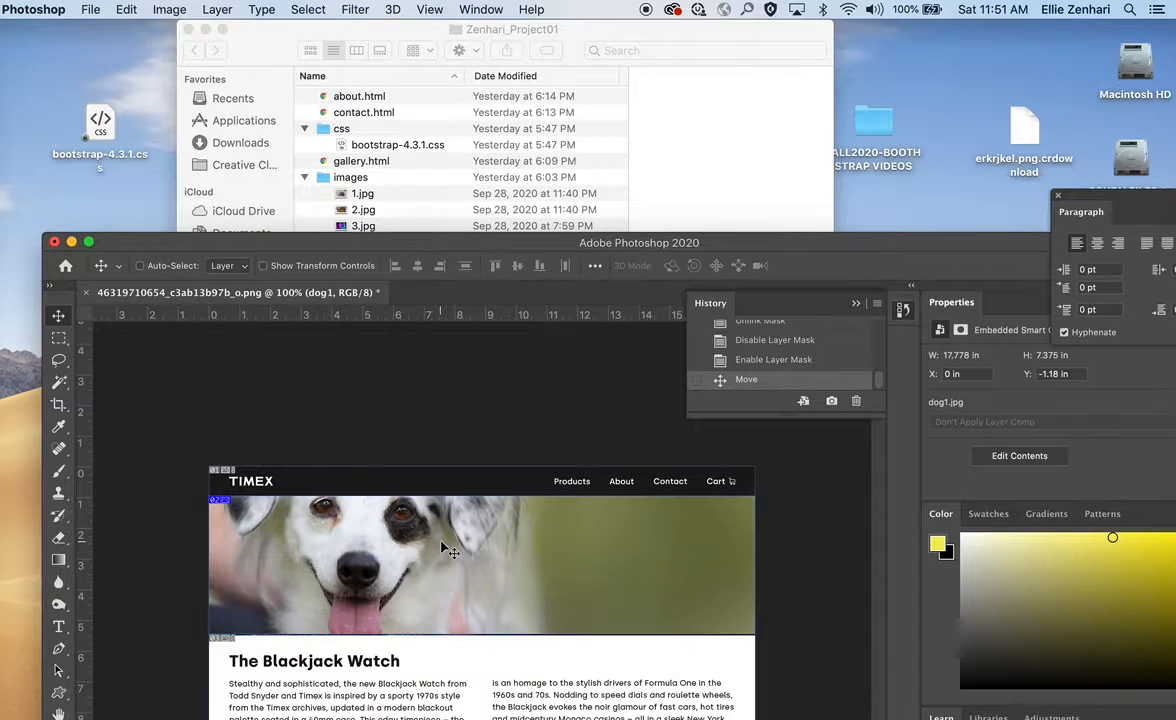
drag(309, 249, 292, 86)
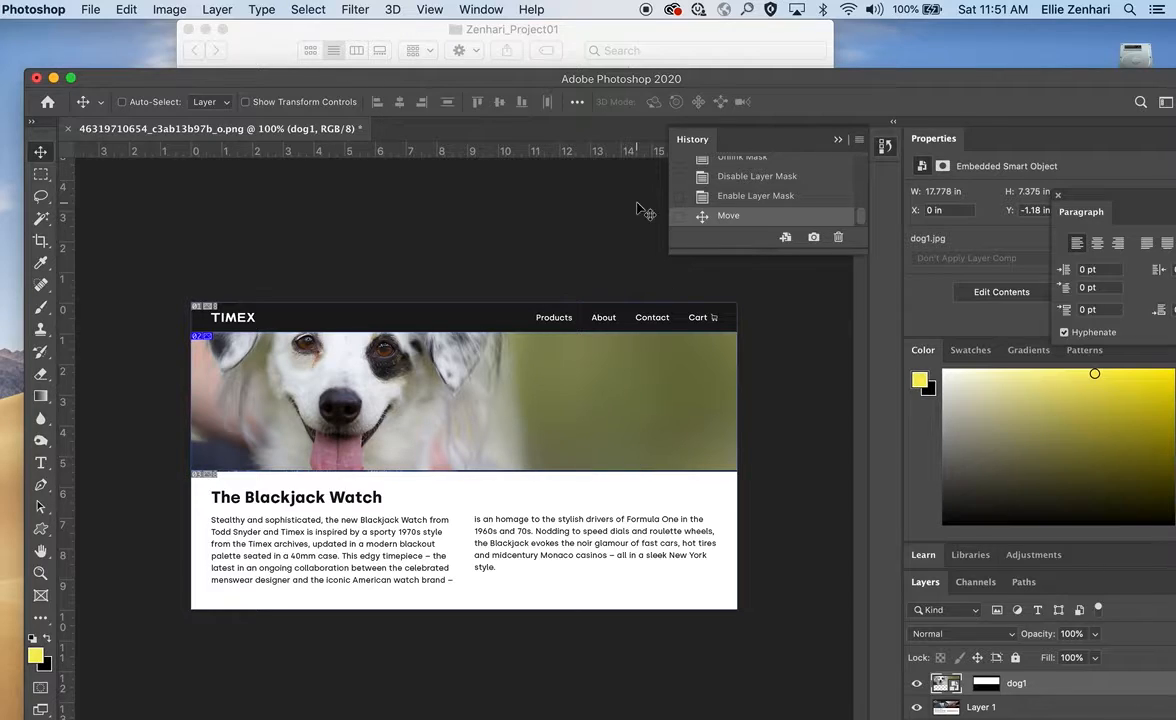
double_click(660, 77)
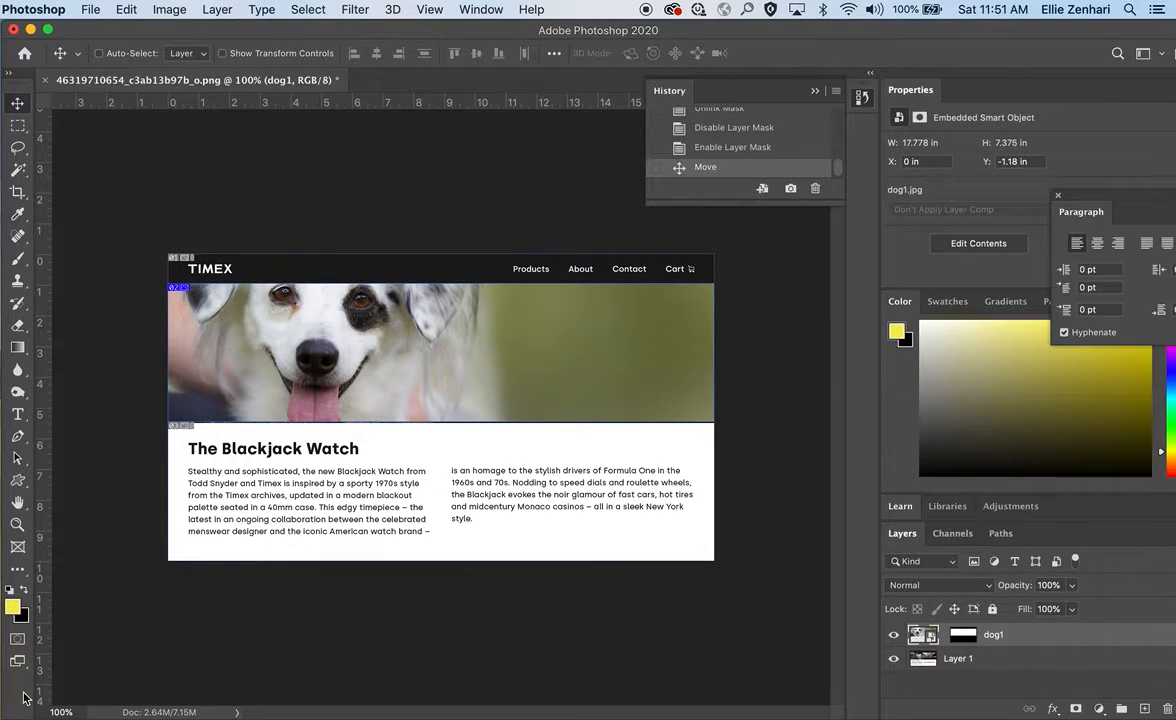
Step: Open the mockup in Save for Web (Legacy) and rename the dog photo's slice as image02
key(c)
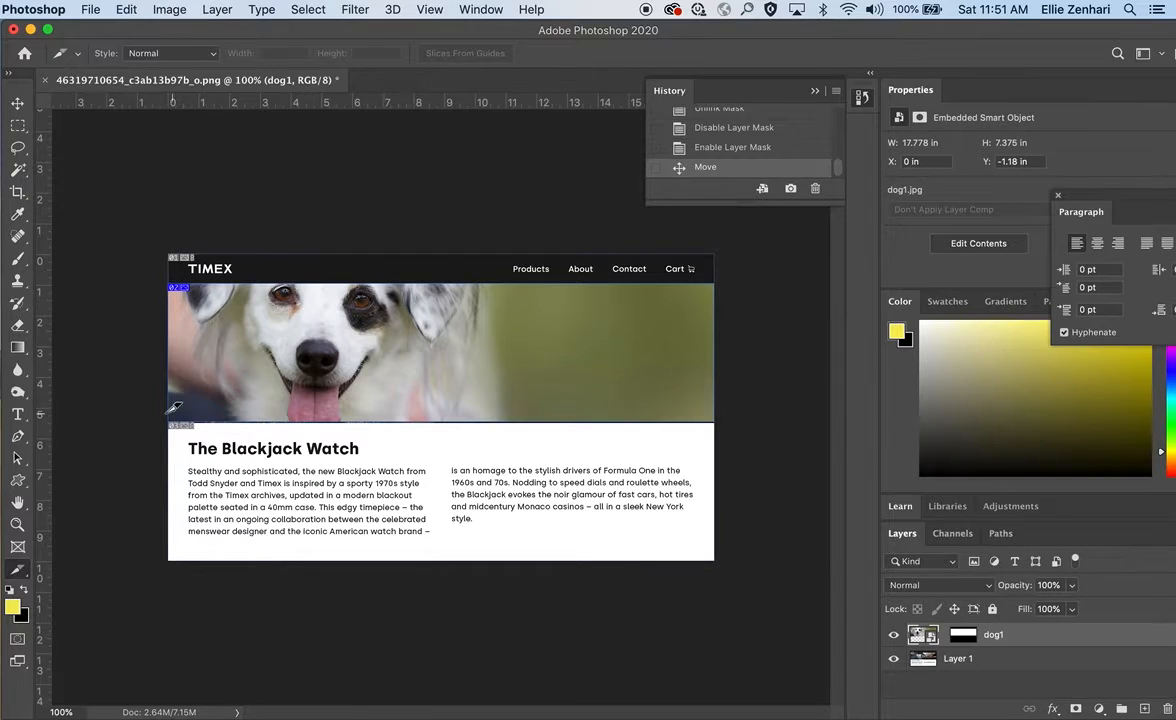
click(90, 10)
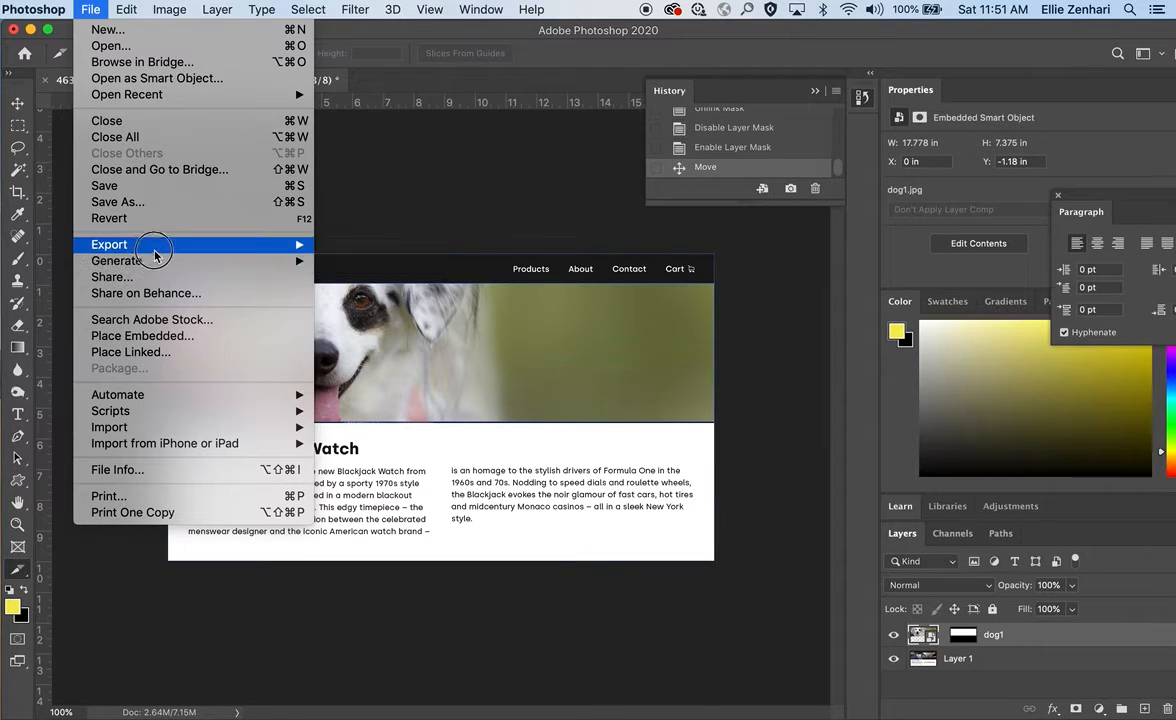
mouse_move(165, 250)
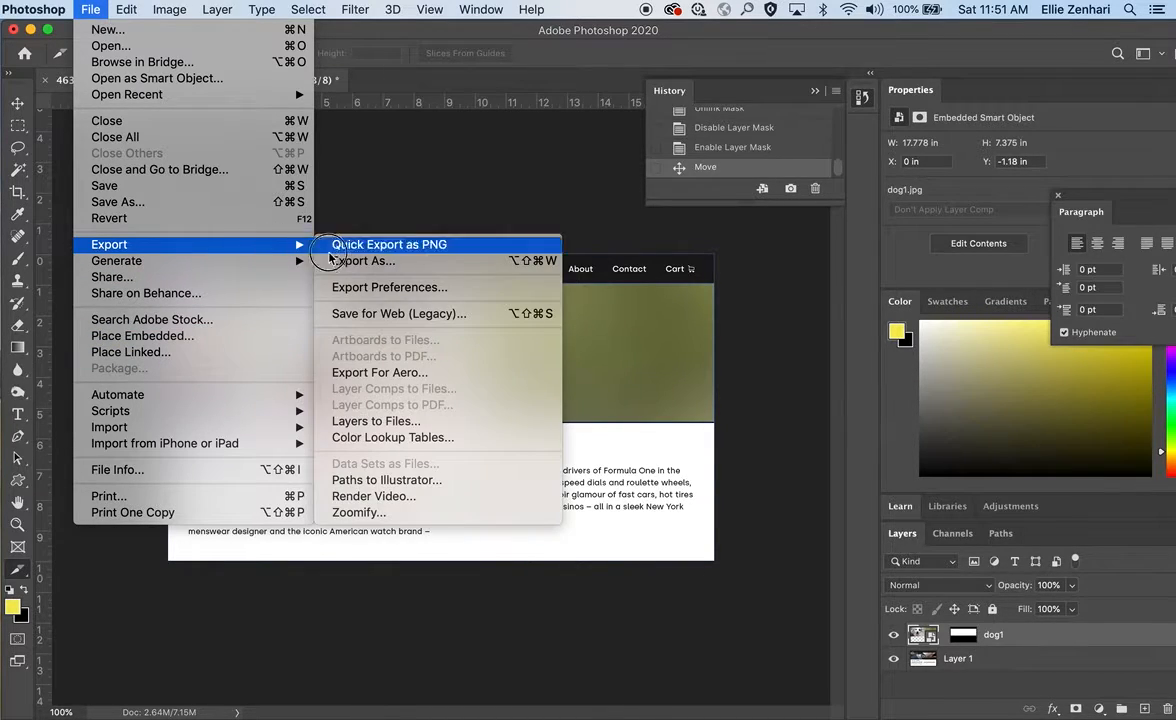
click(352, 314)
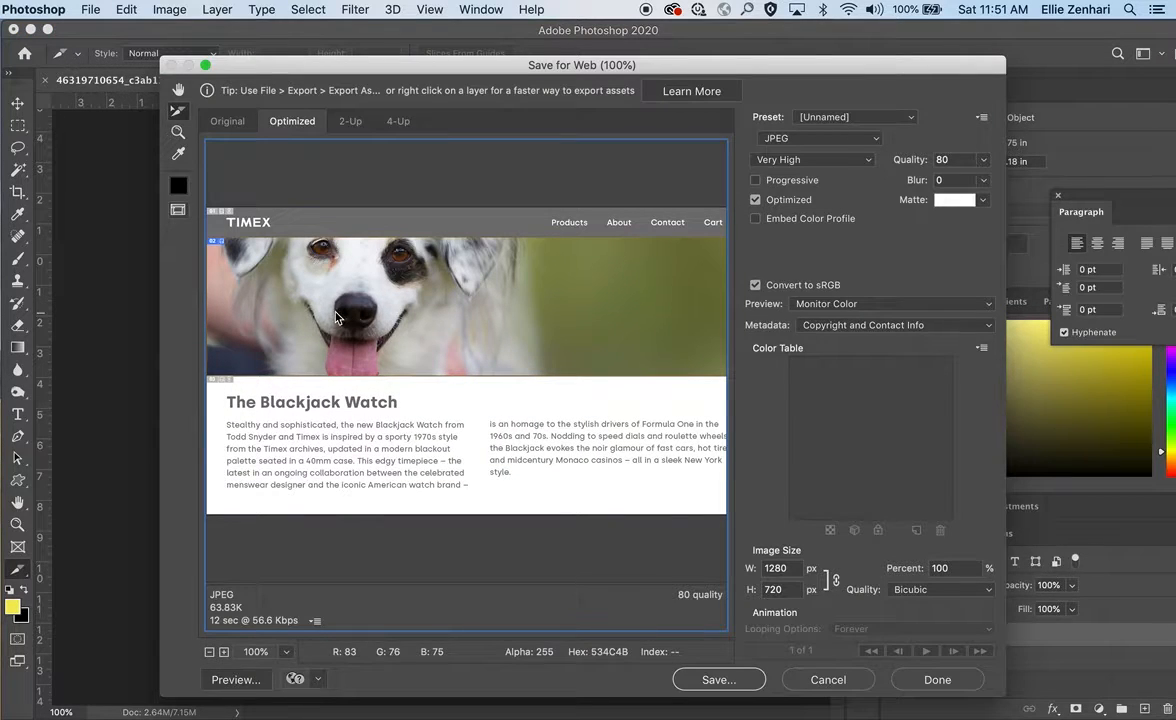
double_click(336, 318)
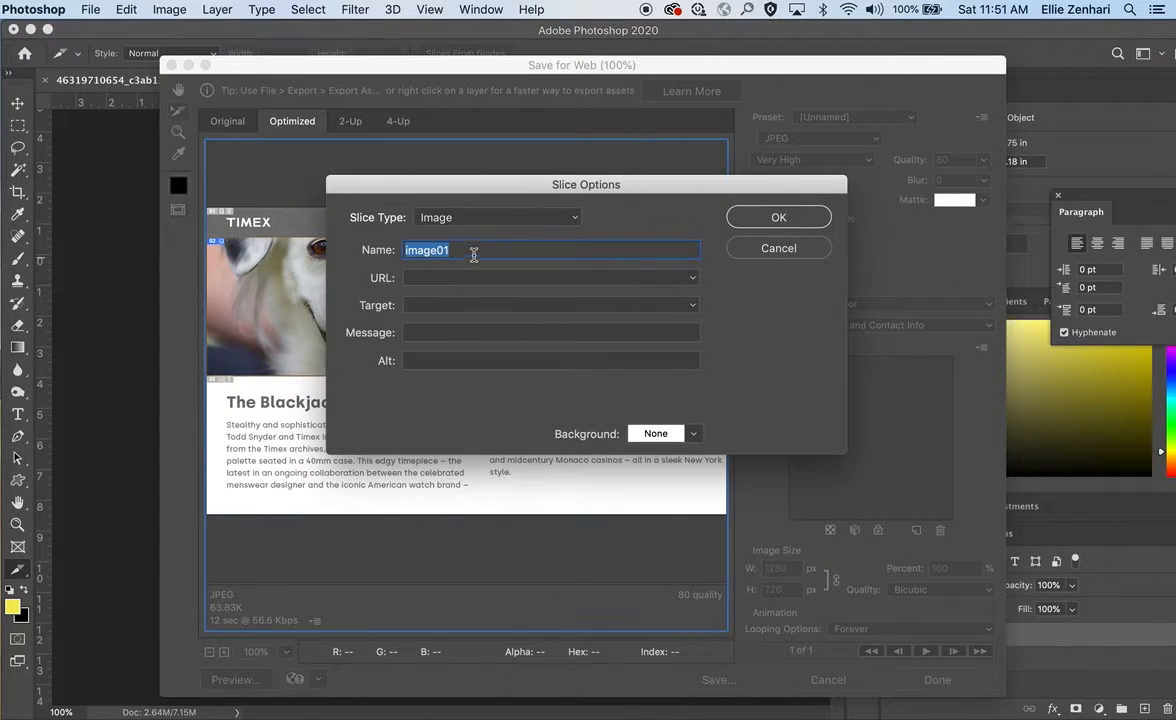
click(474, 250)
key(BackSpace)
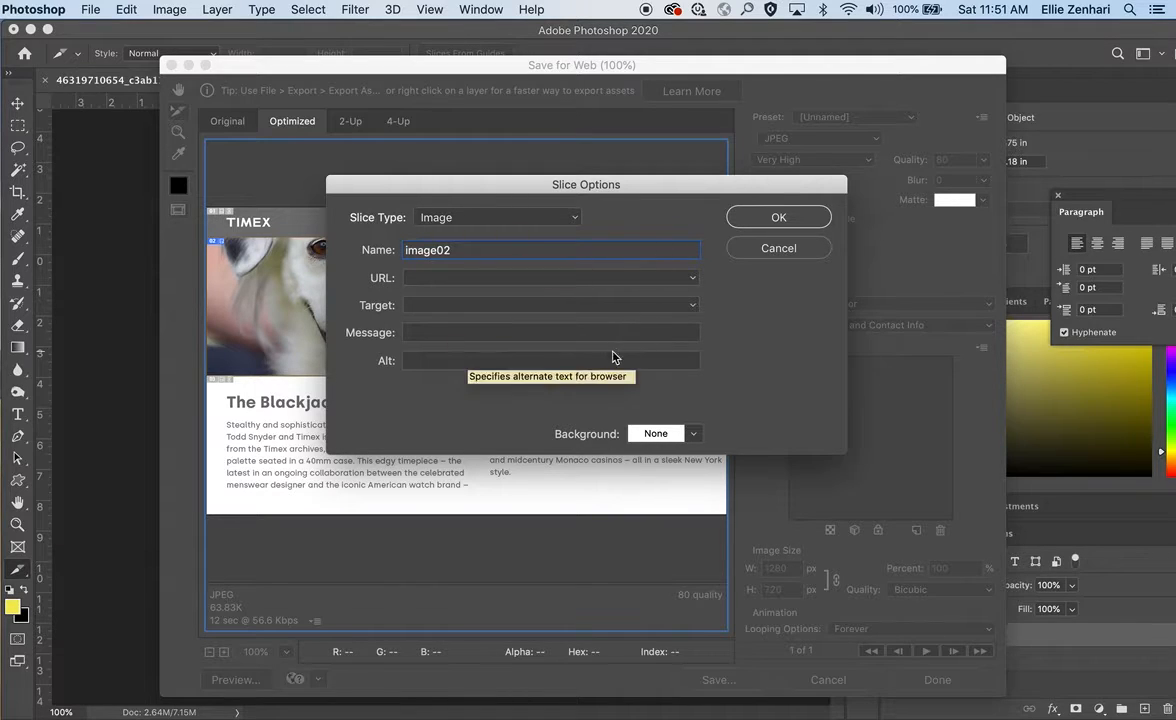
click(775, 218)
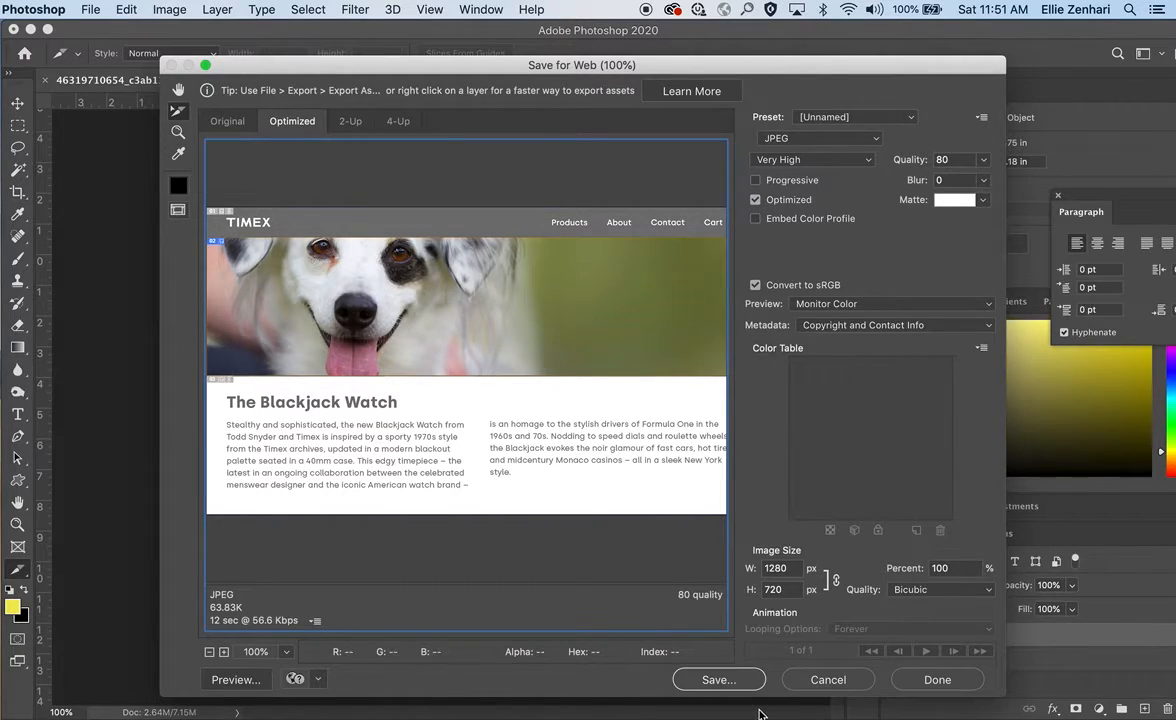
Step: Save the selected slice as image02.jpg into the images folder nested inside the project's images folder, using the Images Only format
click(712, 679)
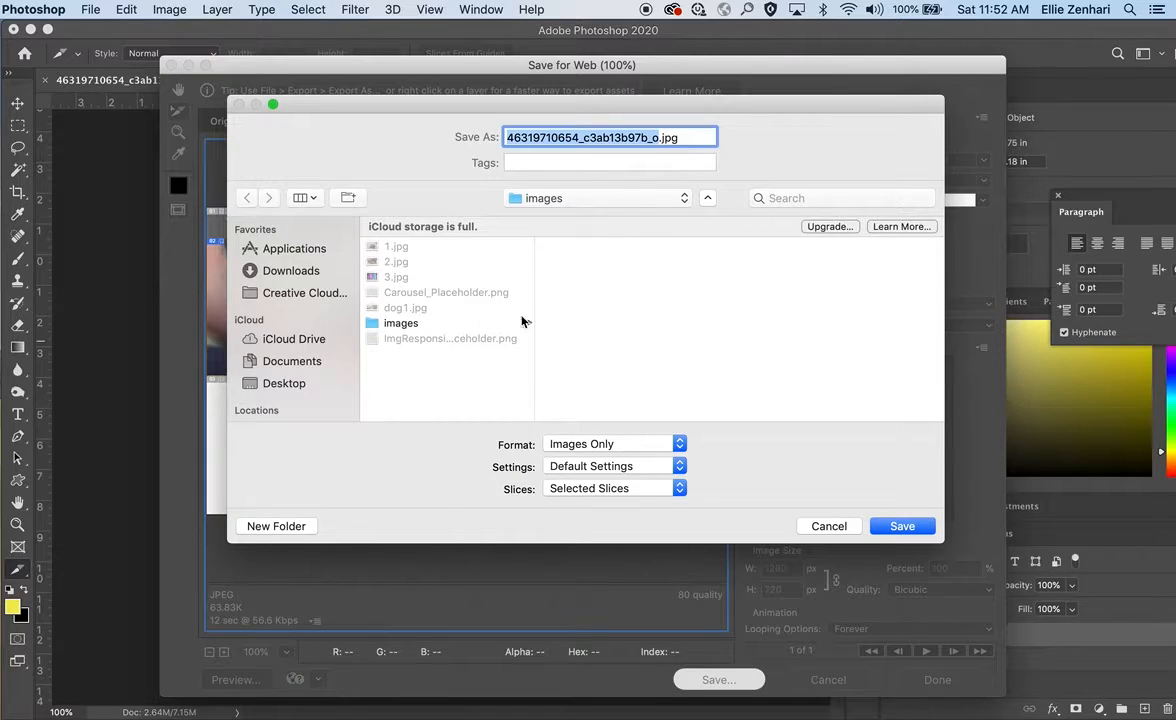
click(410, 324)
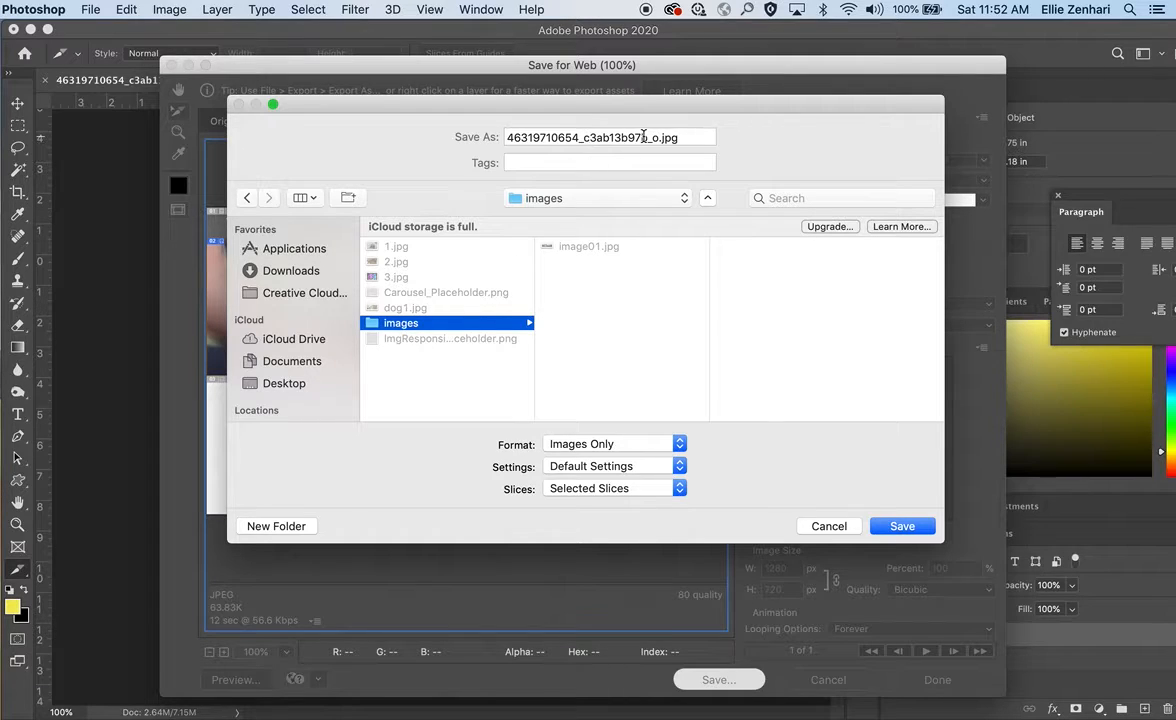
drag(655, 138, 488, 137)
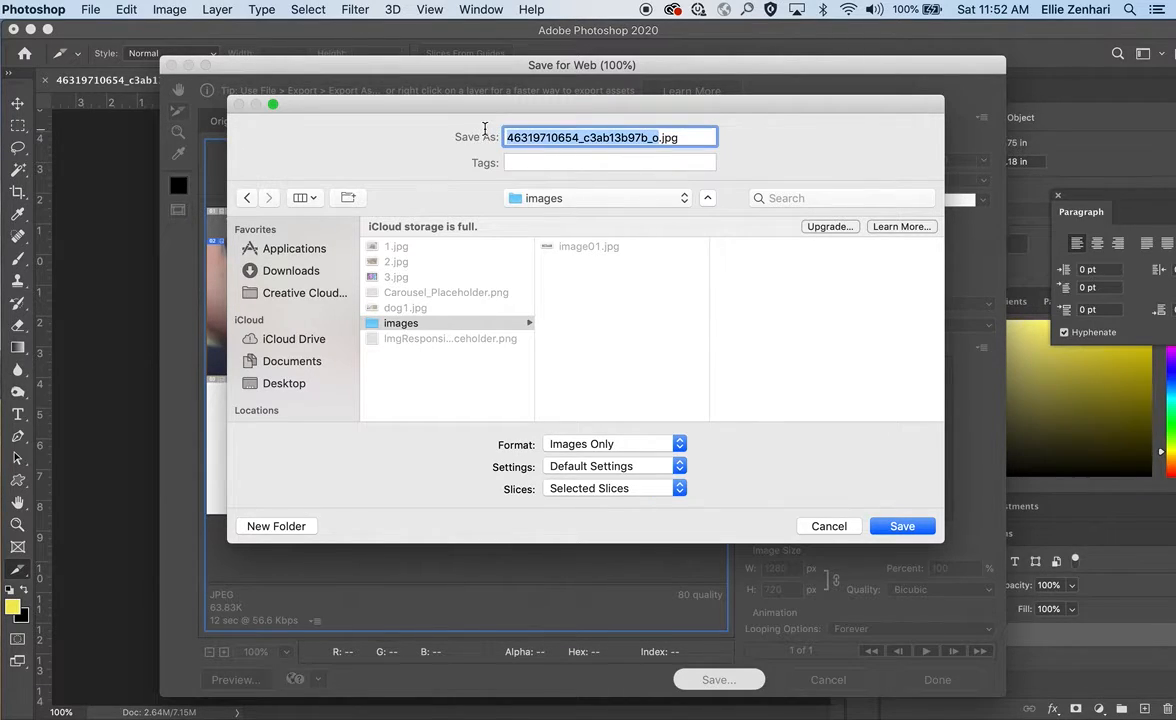
text(image)
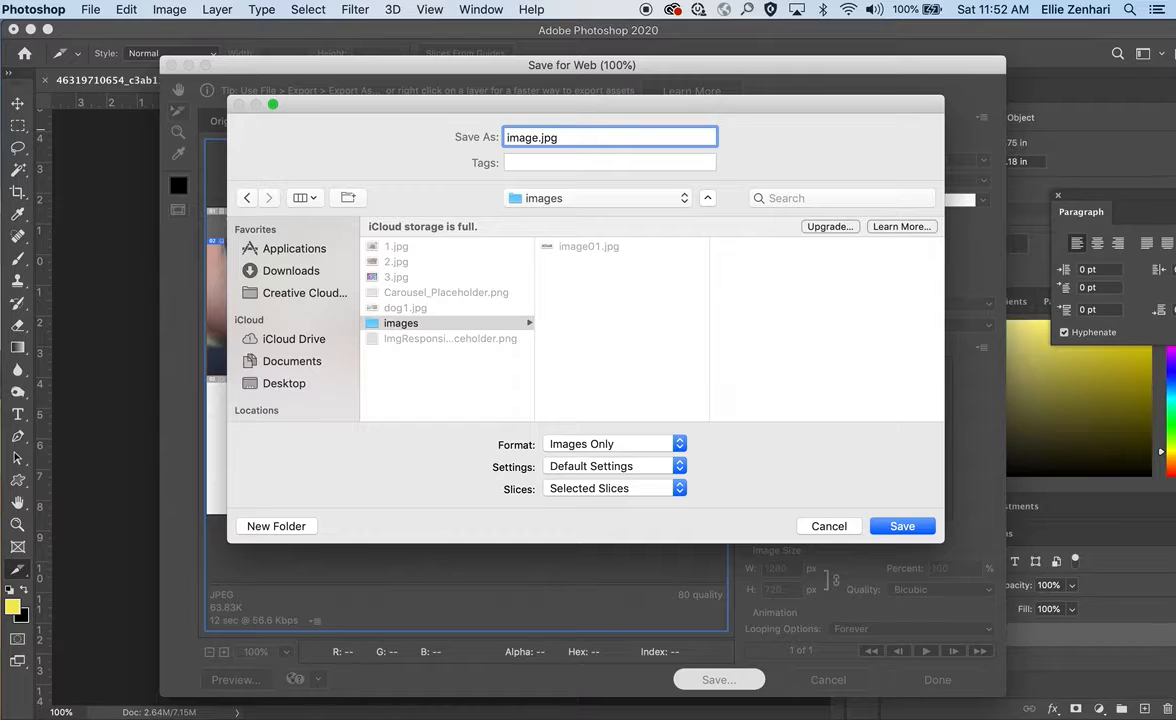
text(2)
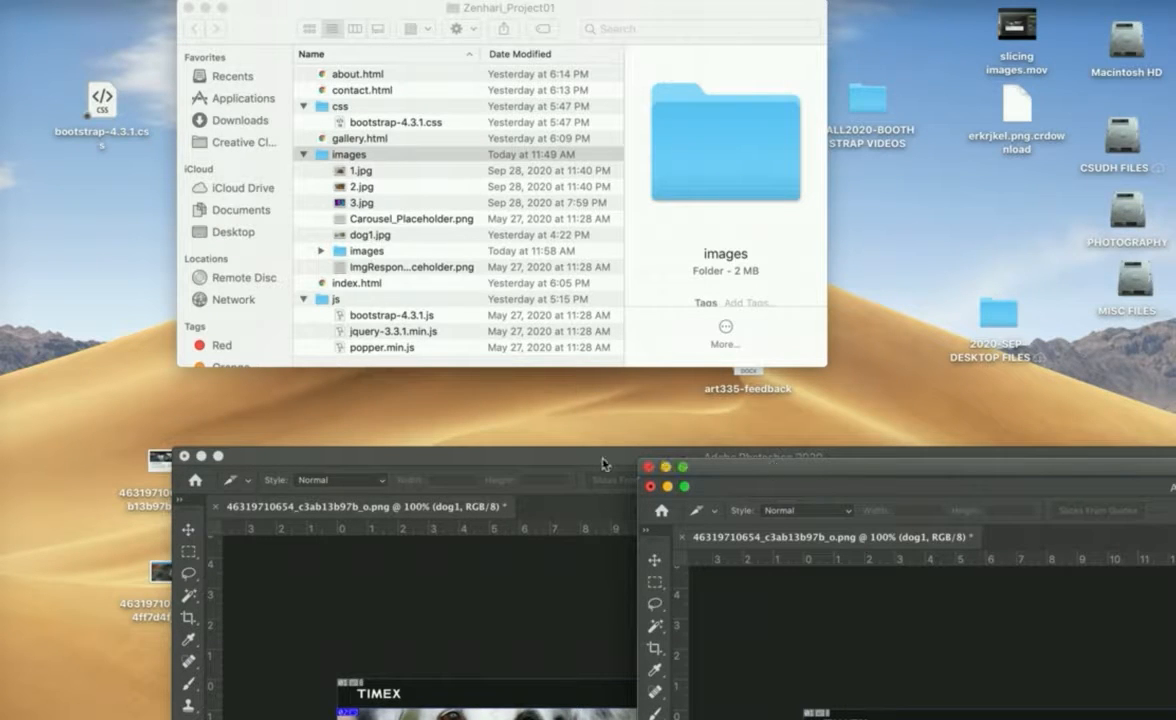
Step: Switch to Finder, expand the nested images folder and preview the exported image01.jpg and image02.jpg
drag(603, 463, 484, 547)
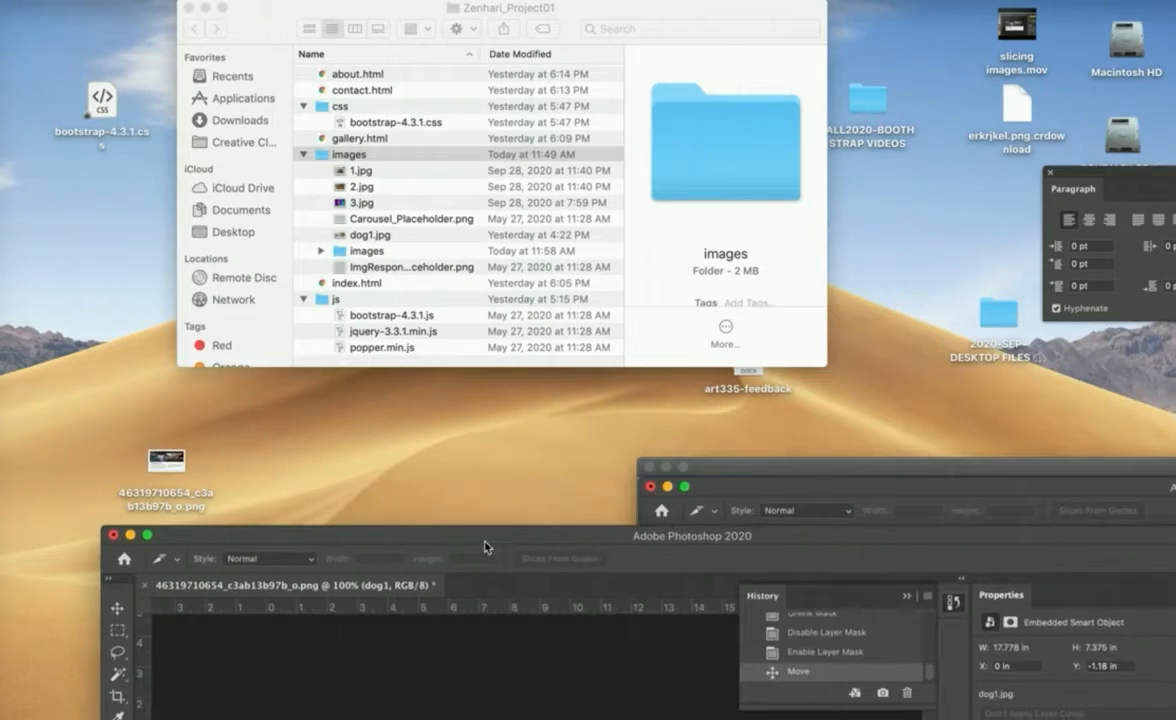
click(268, 15)
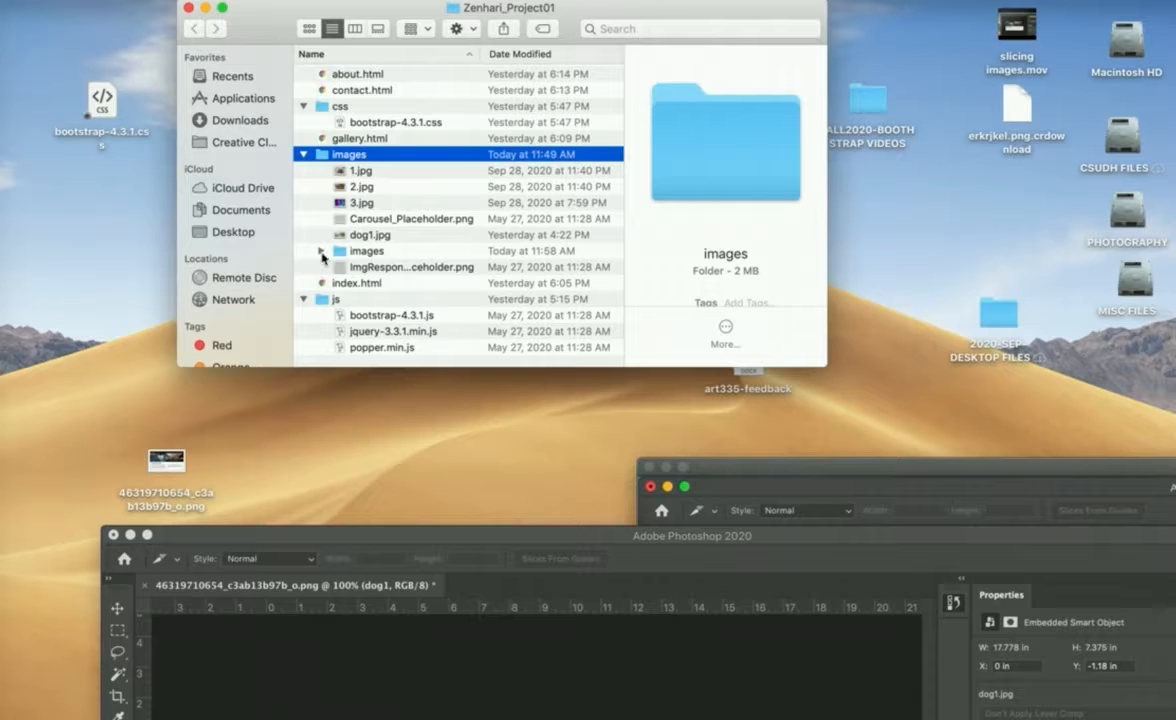
click(321, 252)
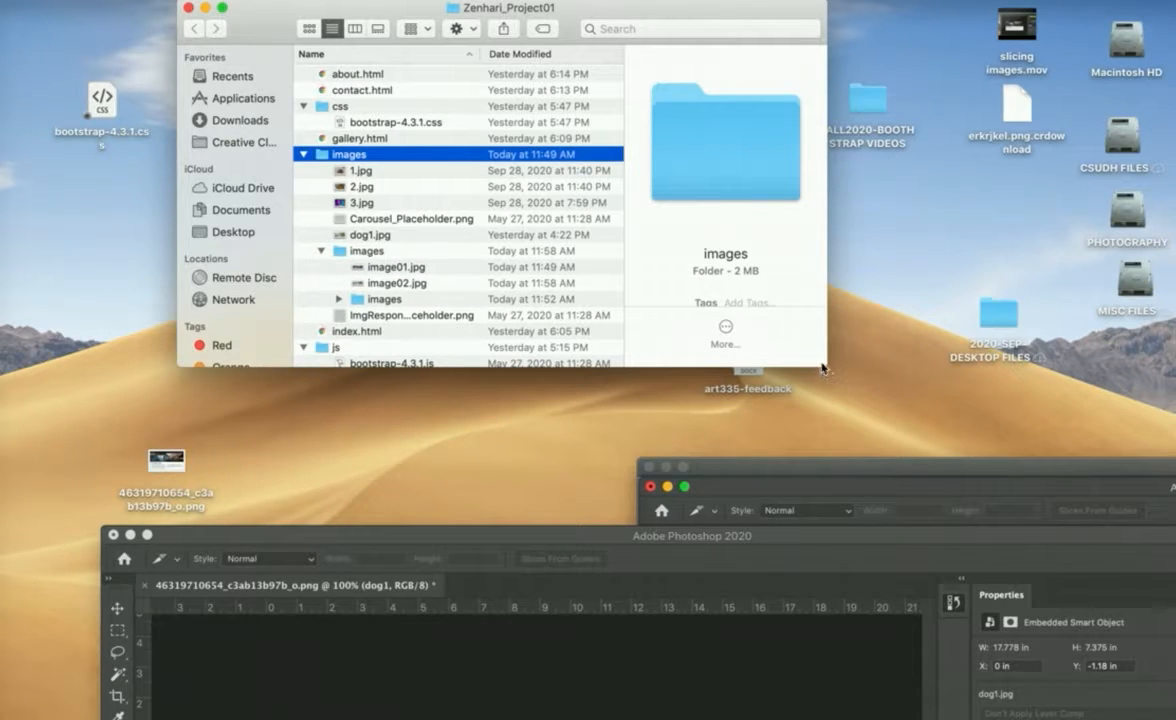
drag(822, 368, 1010, 590)
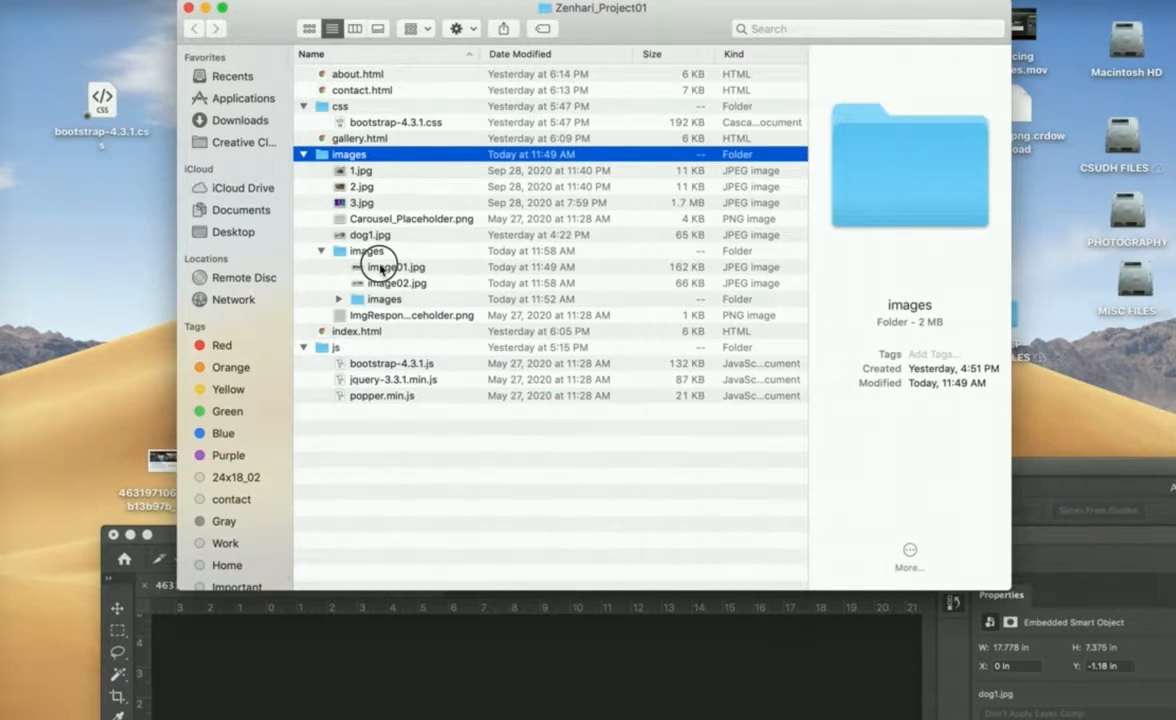
click(381, 269)
click(398, 288)
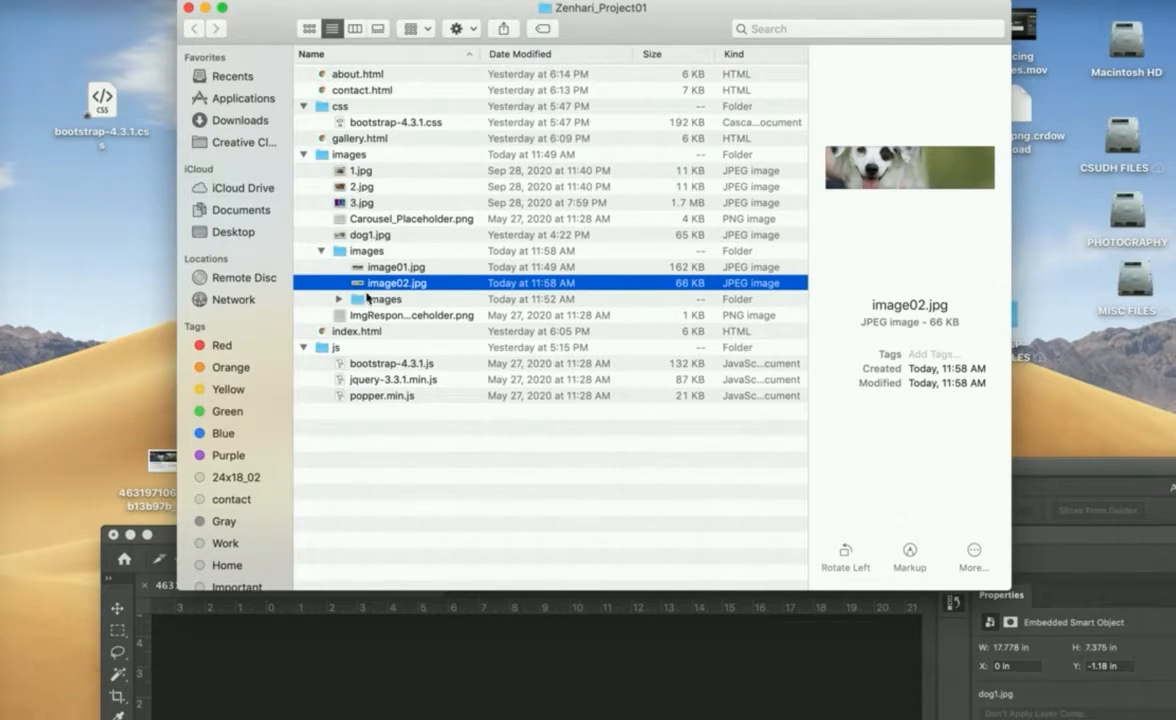
Step: Move image01.jpg and image02.jpg up into the project's main images folder, and move the emptied nested images folder out of the project
click(321, 251)
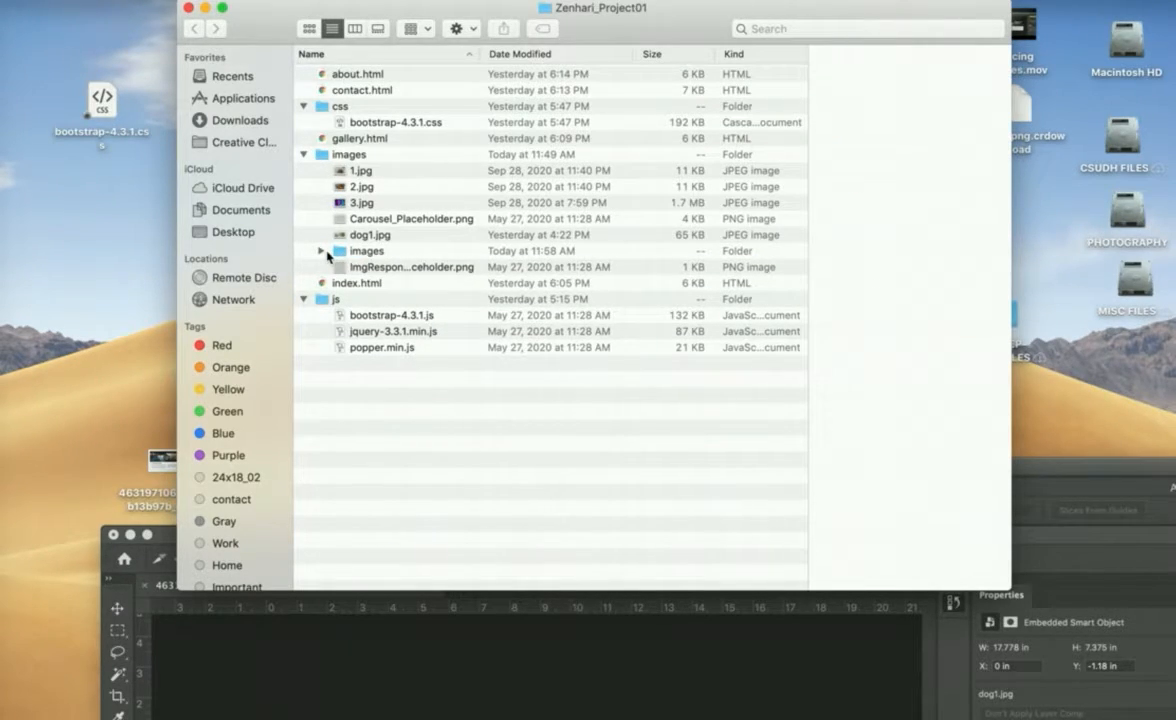
click(327, 255)
click(322, 251)
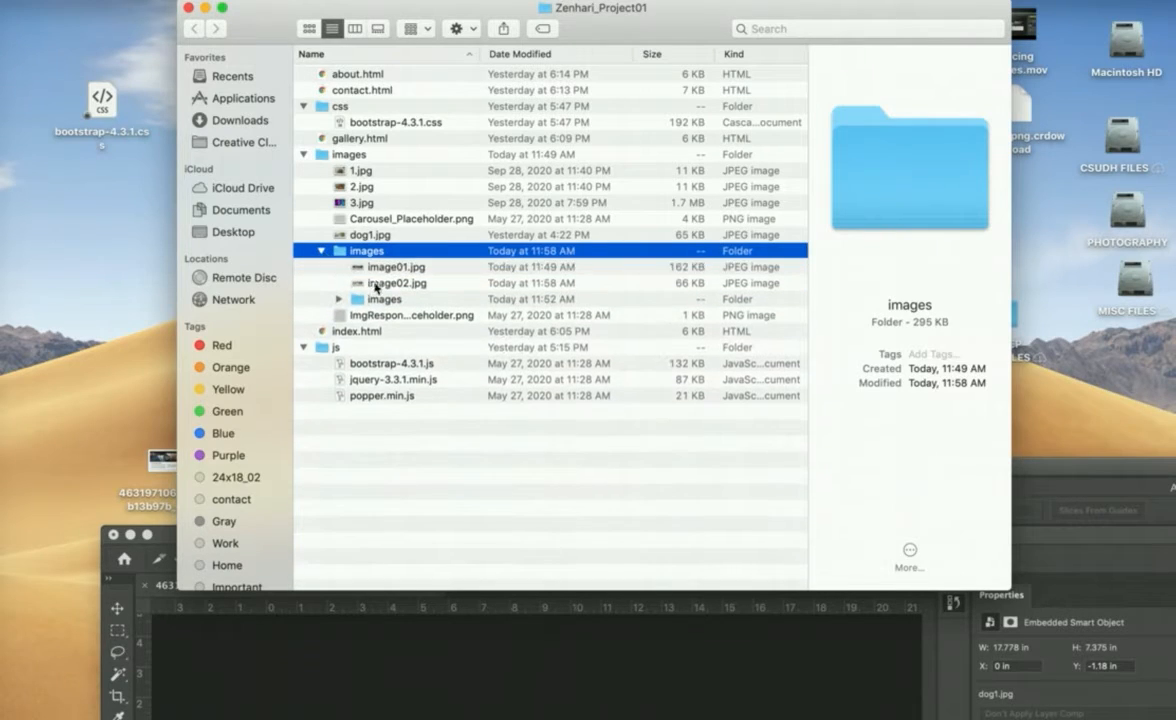
key(Down)
shift+click(386, 284)
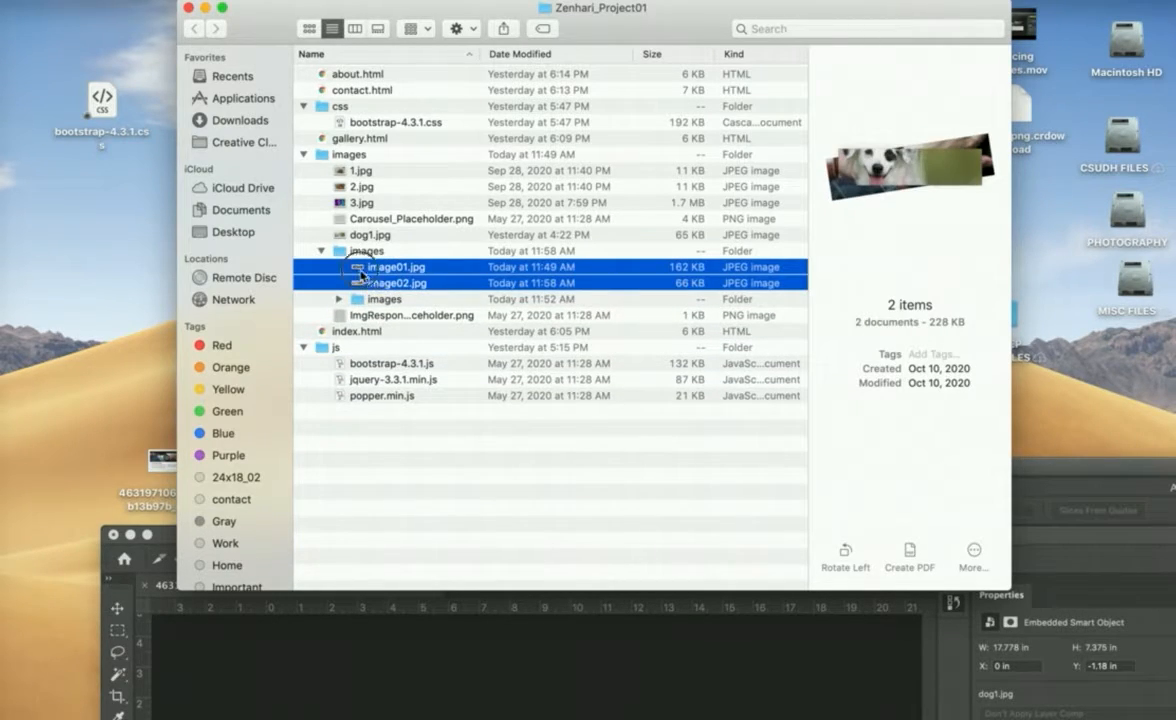
drag(360, 268, 347, 157)
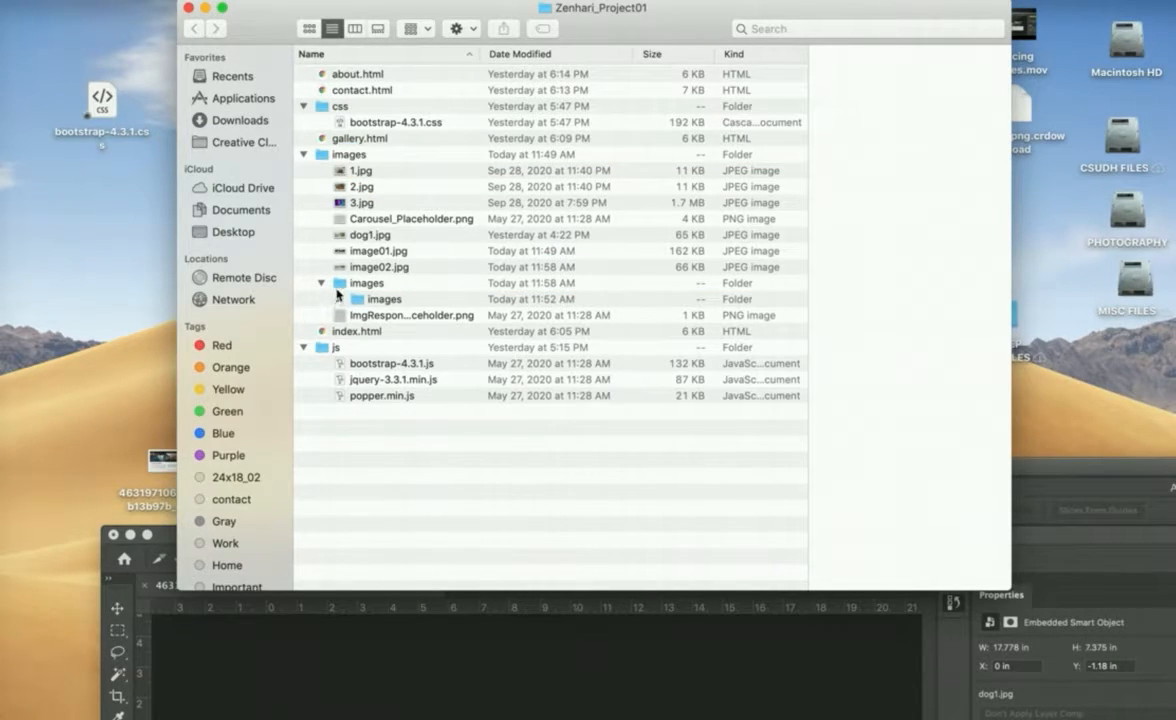
drag(340, 289, 24, 640)
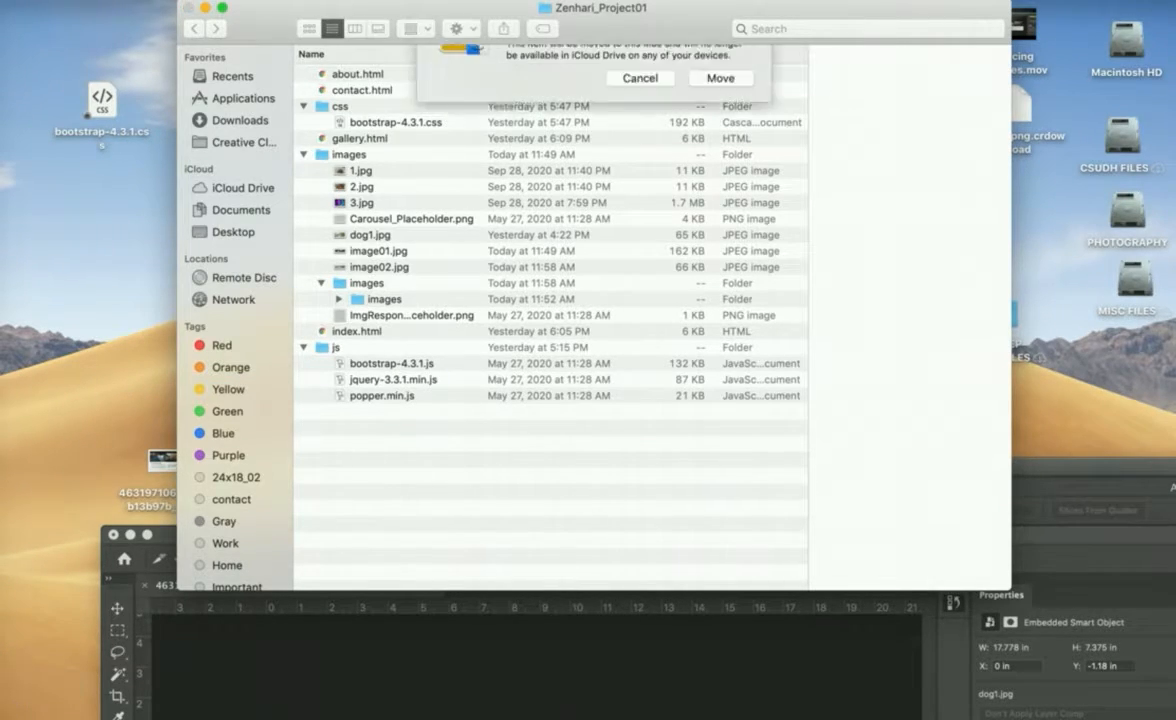
click(718, 134)
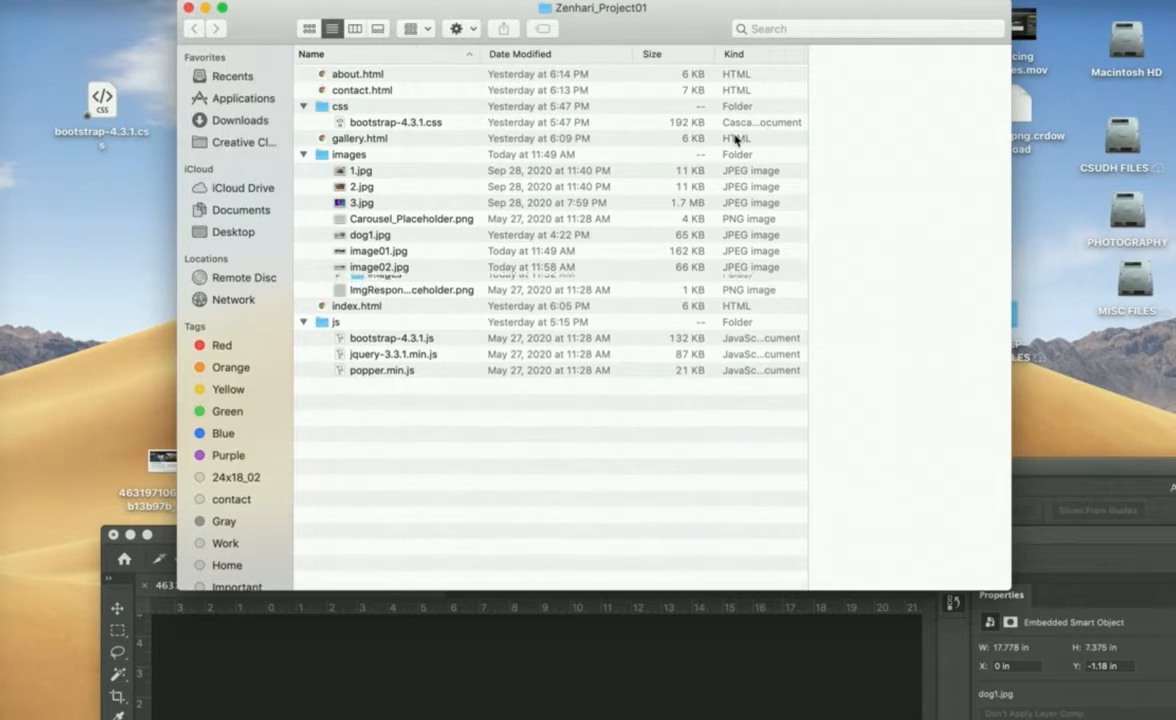
Step: Preview 1.jpg, 2.jpg, image01.jpg and image02.jpg in the images folder, and view the original dog1.jpg in its own window
click(365, 172)
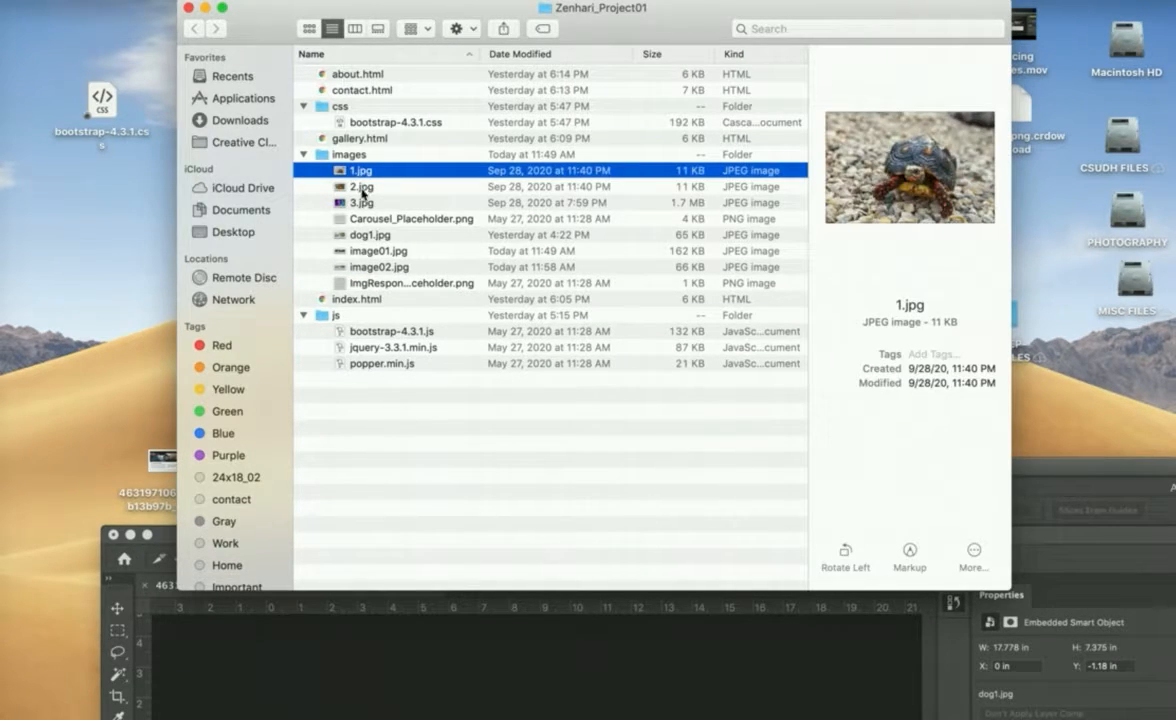
click(362, 190)
click(371, 252)
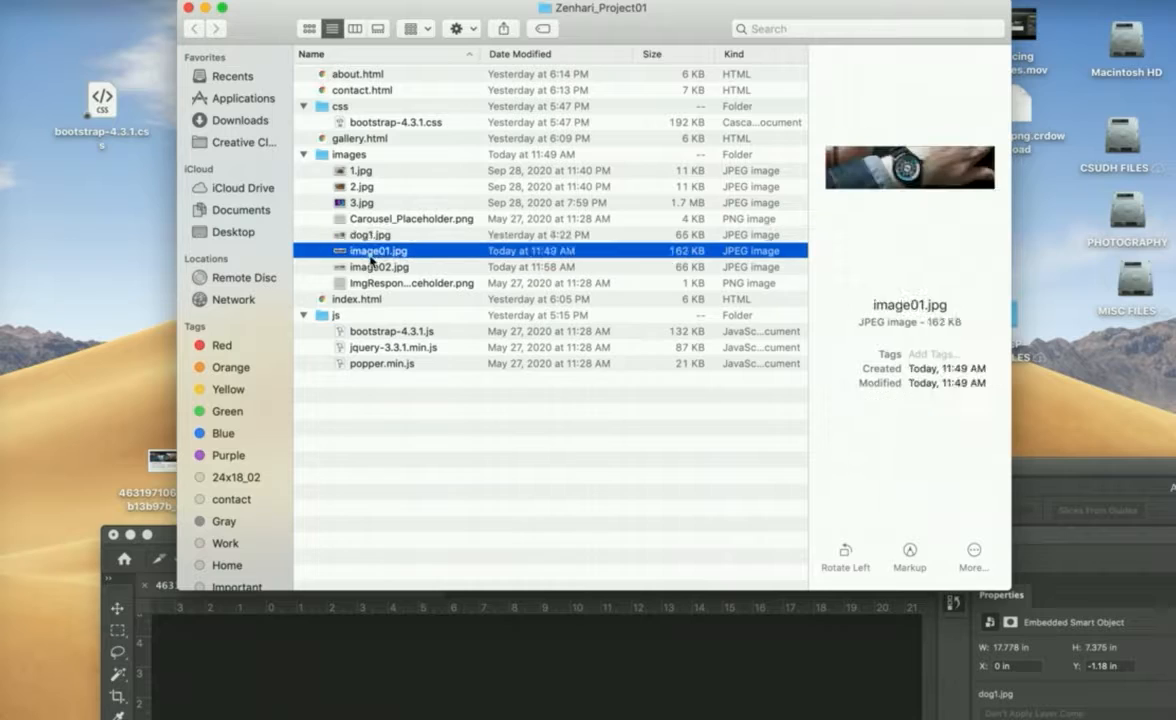
click(346, 266)
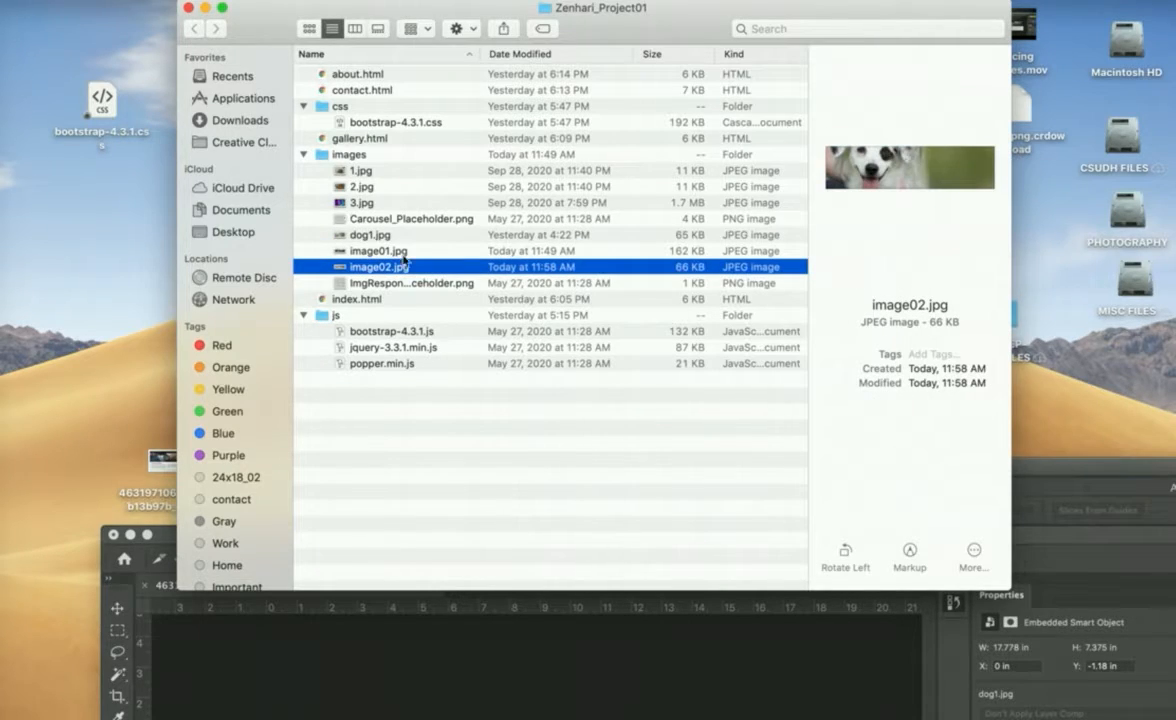
click(160, 541)
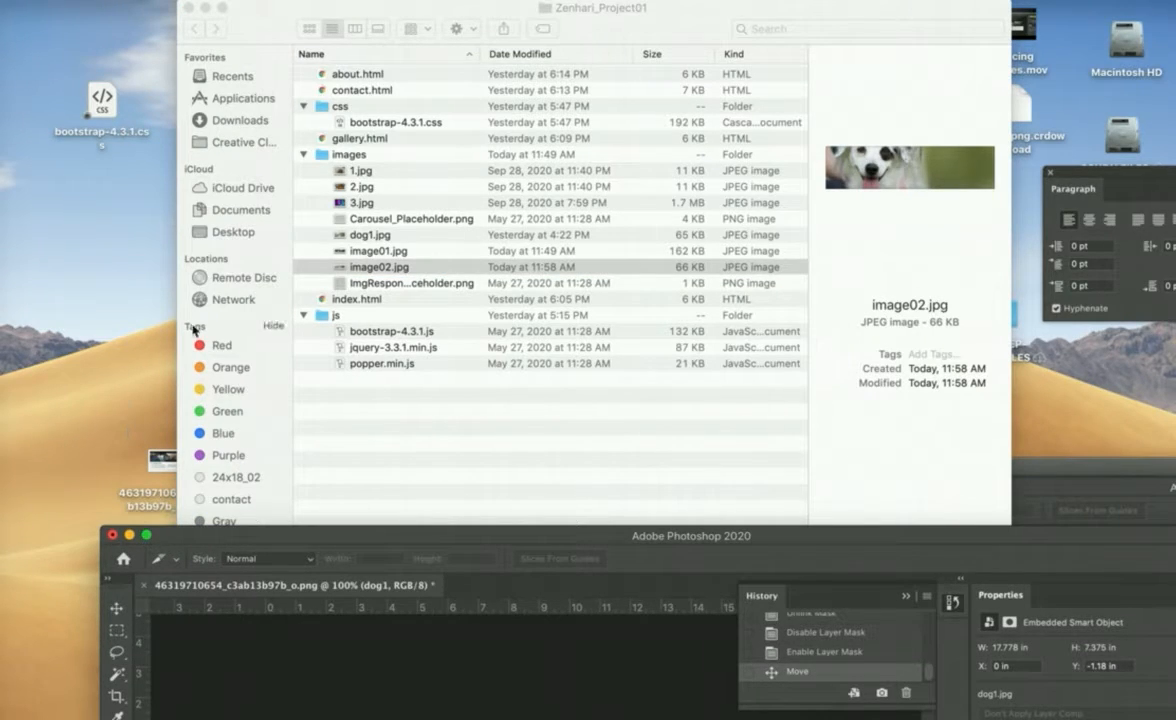
double_click(341, 238)
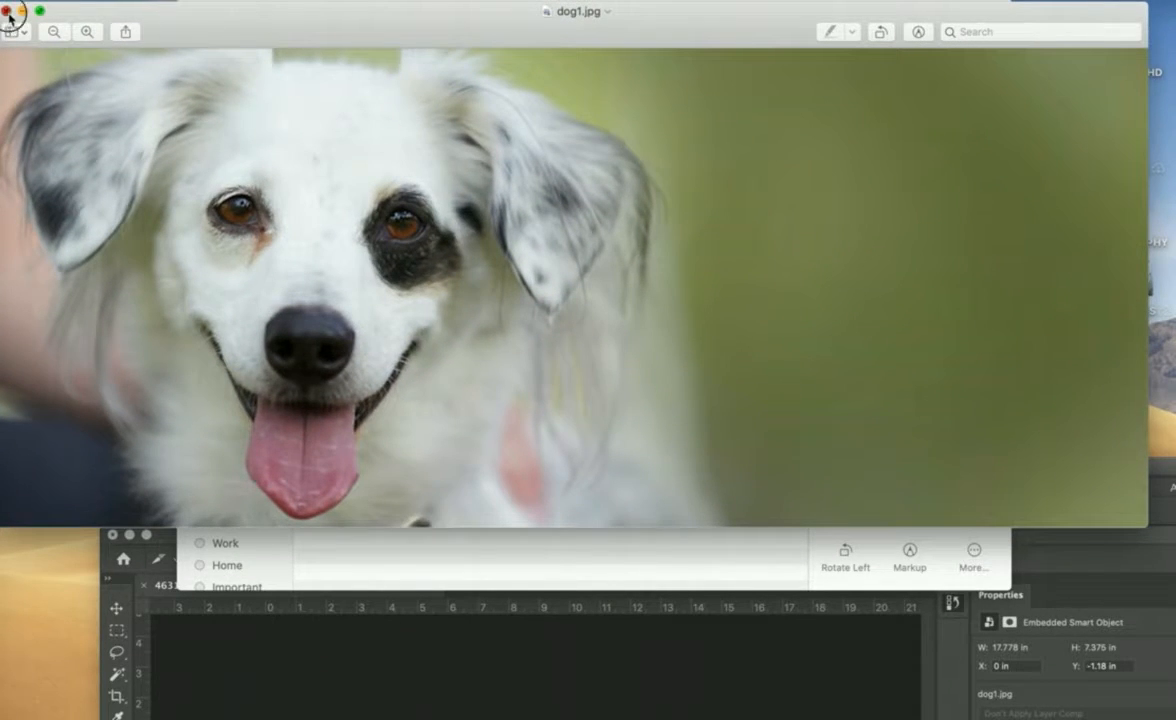
click(7, 9)
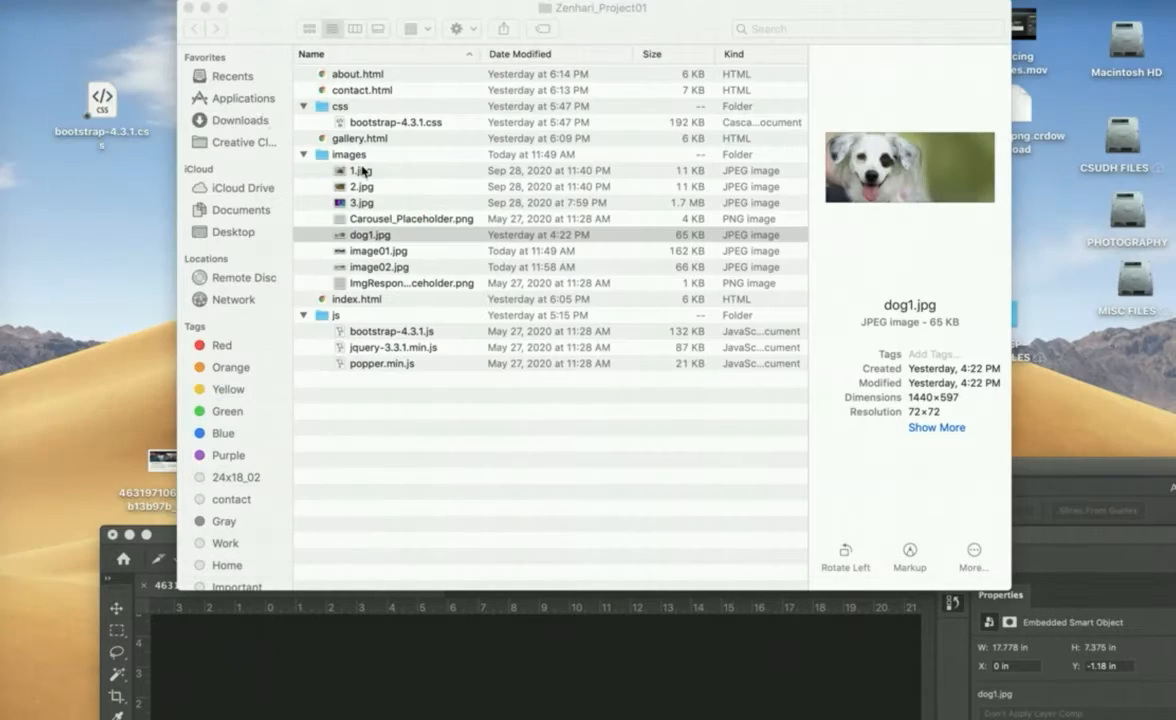
Step: Check the file information of image01.jpg in Finder
click(350, 257)
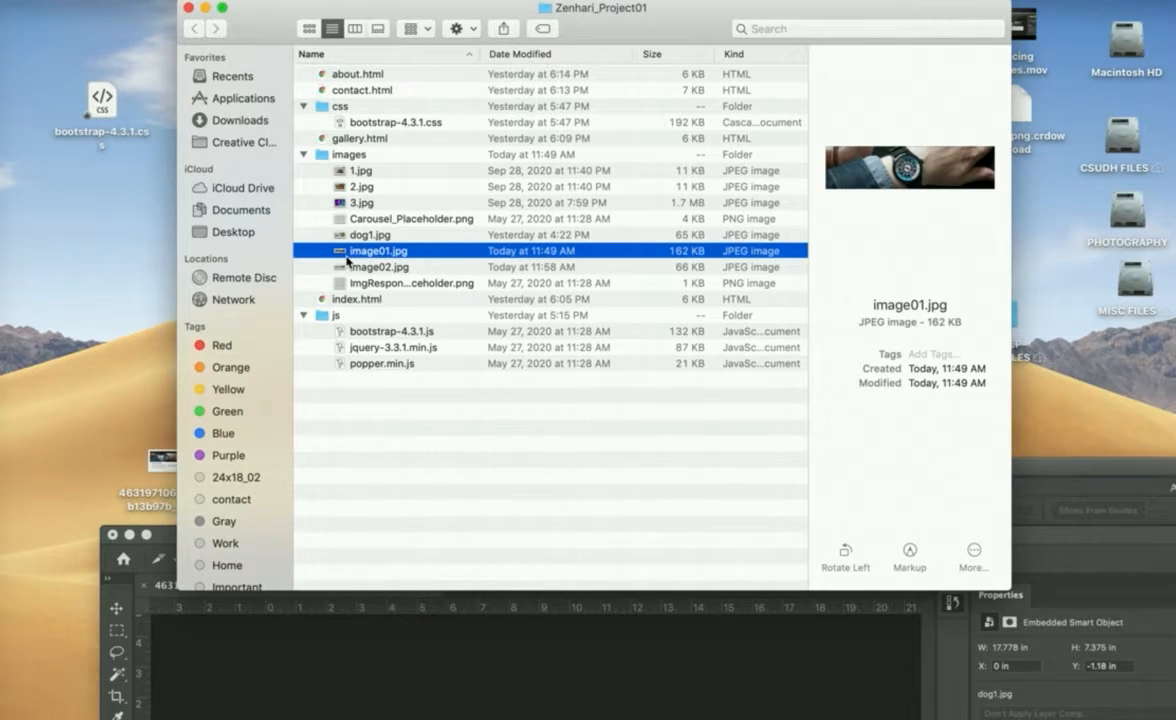
key(super+i)
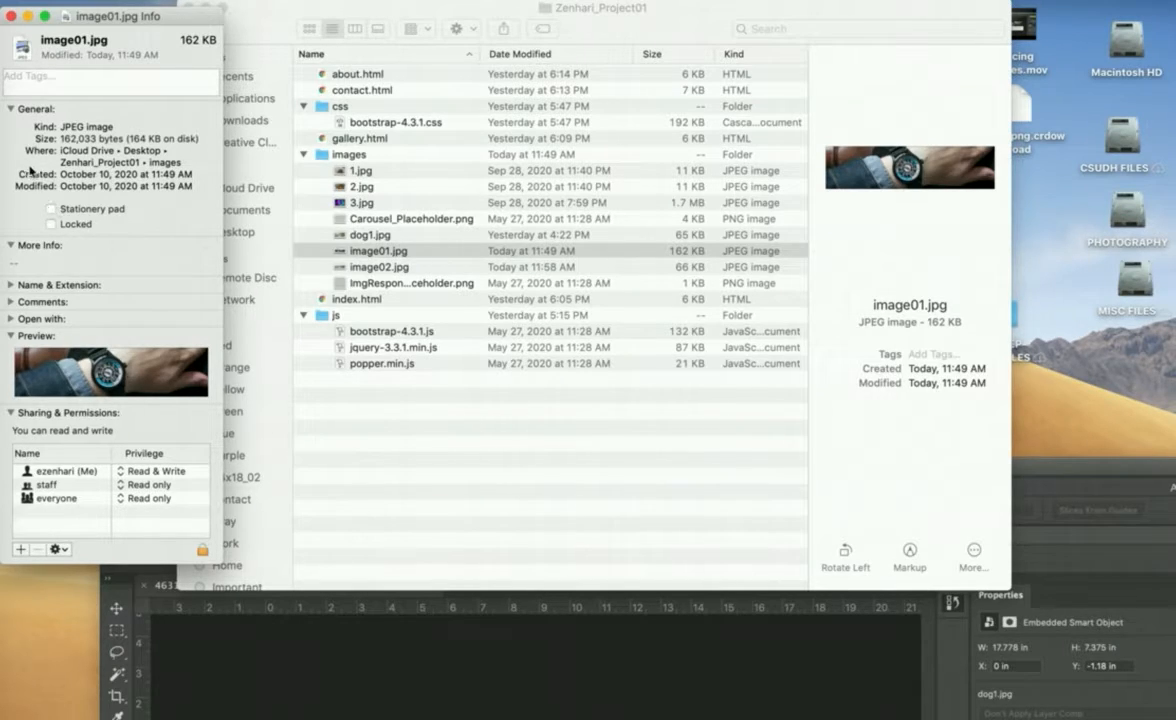
click(10, 16)
Step: Open image01.jpg in Photoshop and look up its pixel dimensions in Image Size
drag(316, 251, 3, 617)
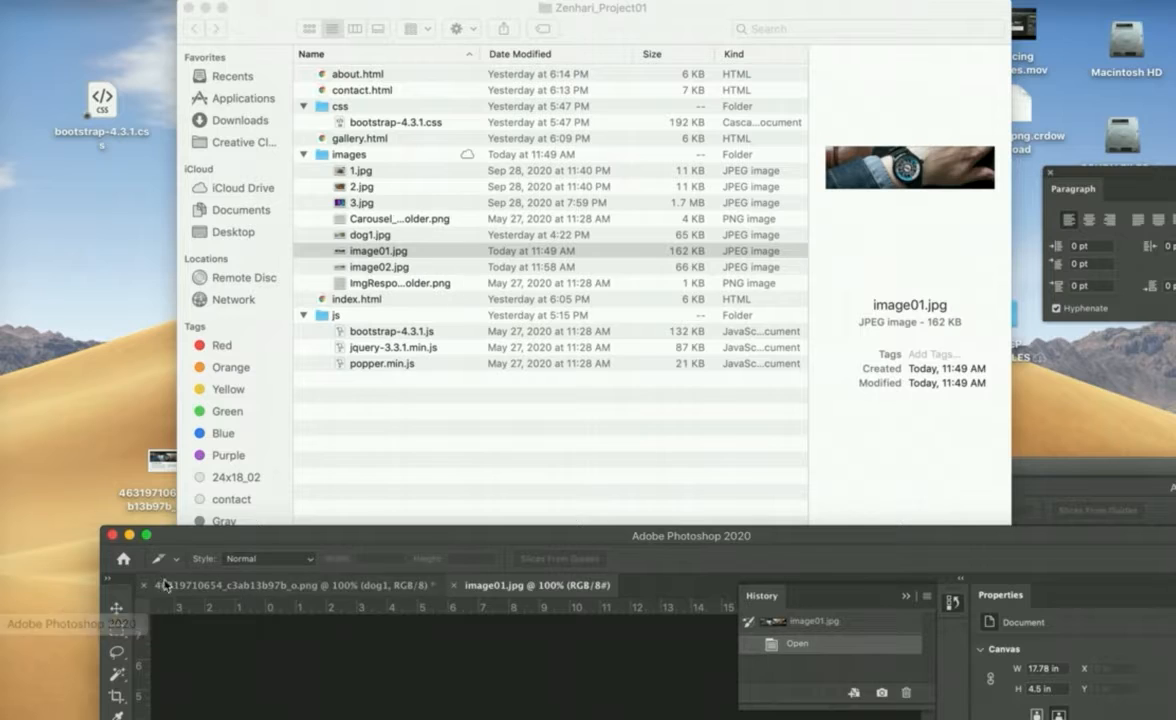
drag(256, 538, 222, 74)
click(174, 1)
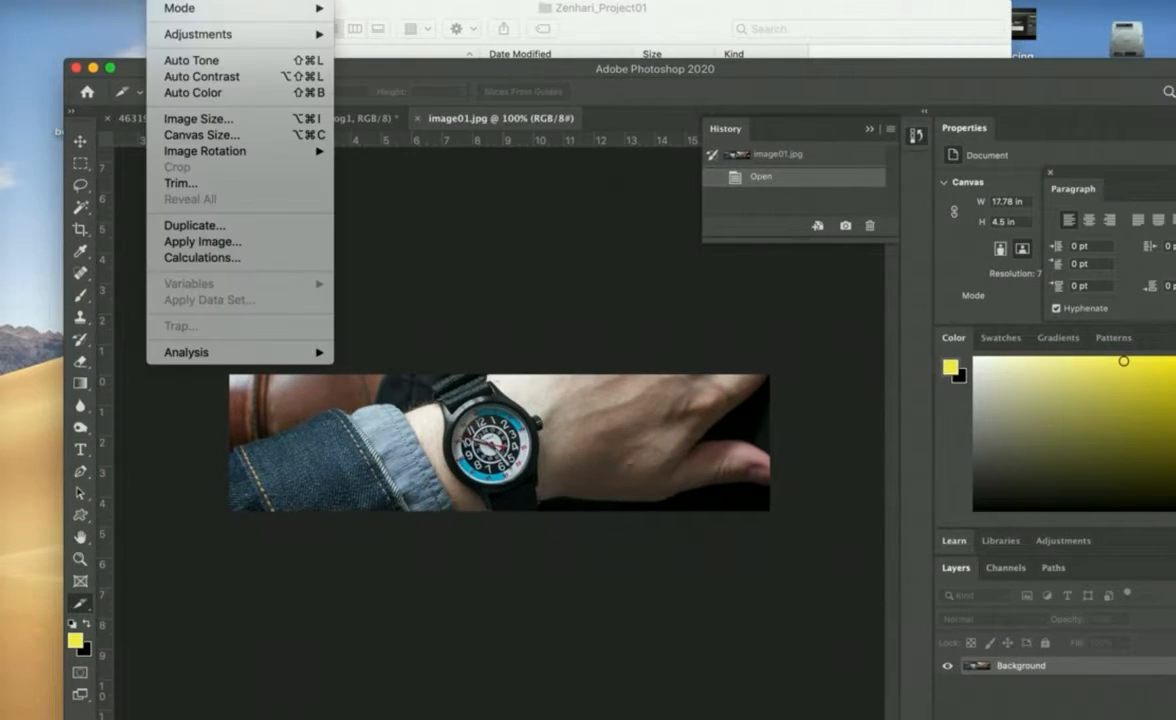
click(197, 118)
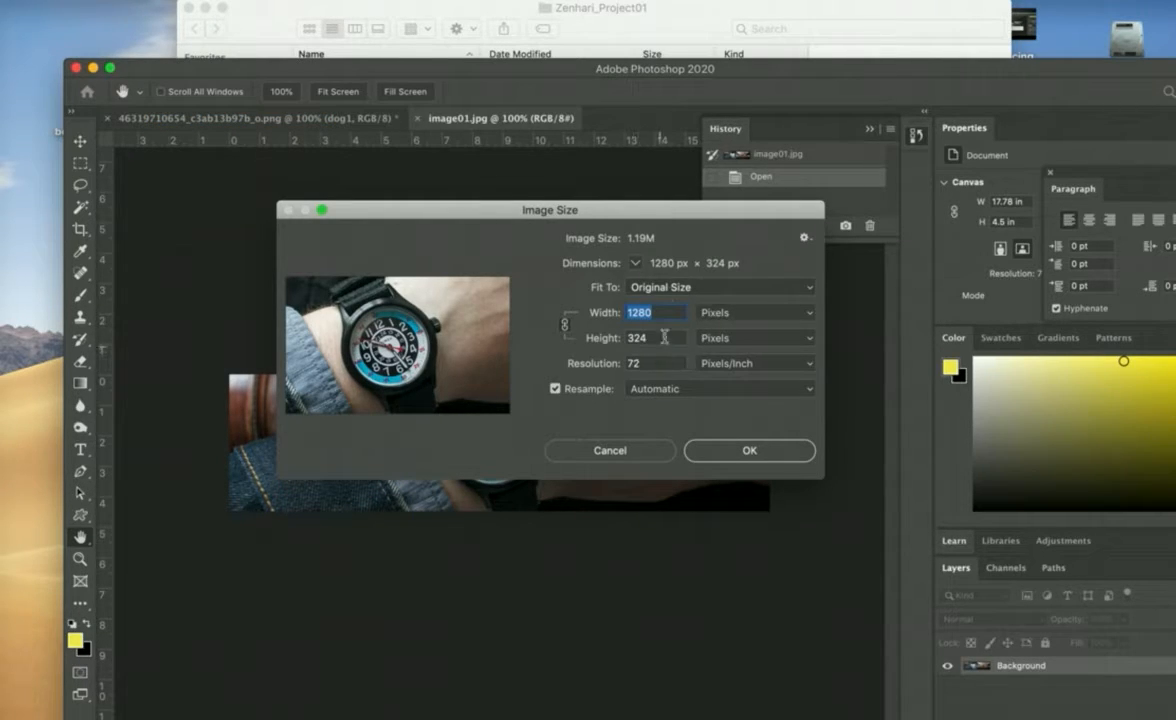
Step: Try to place dog1.jpg from the project's images folder into the image01.jpg document while Image Size is still open
click(460, 5)
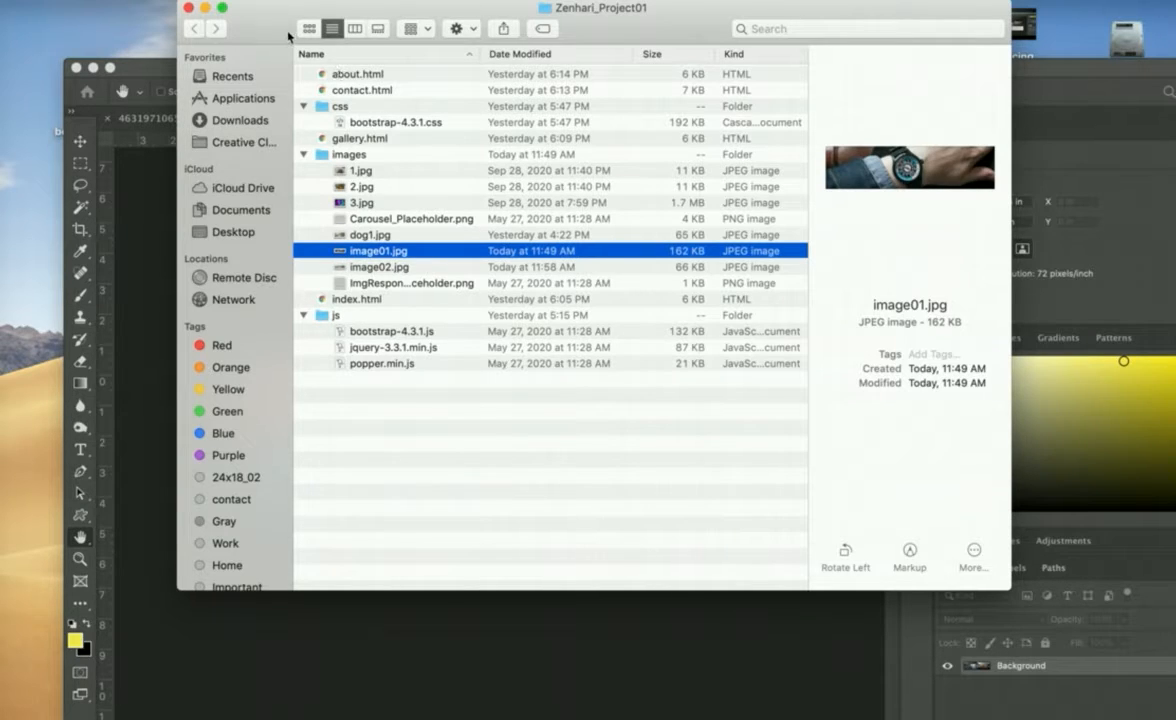
drag(288, 36, 738, 111)
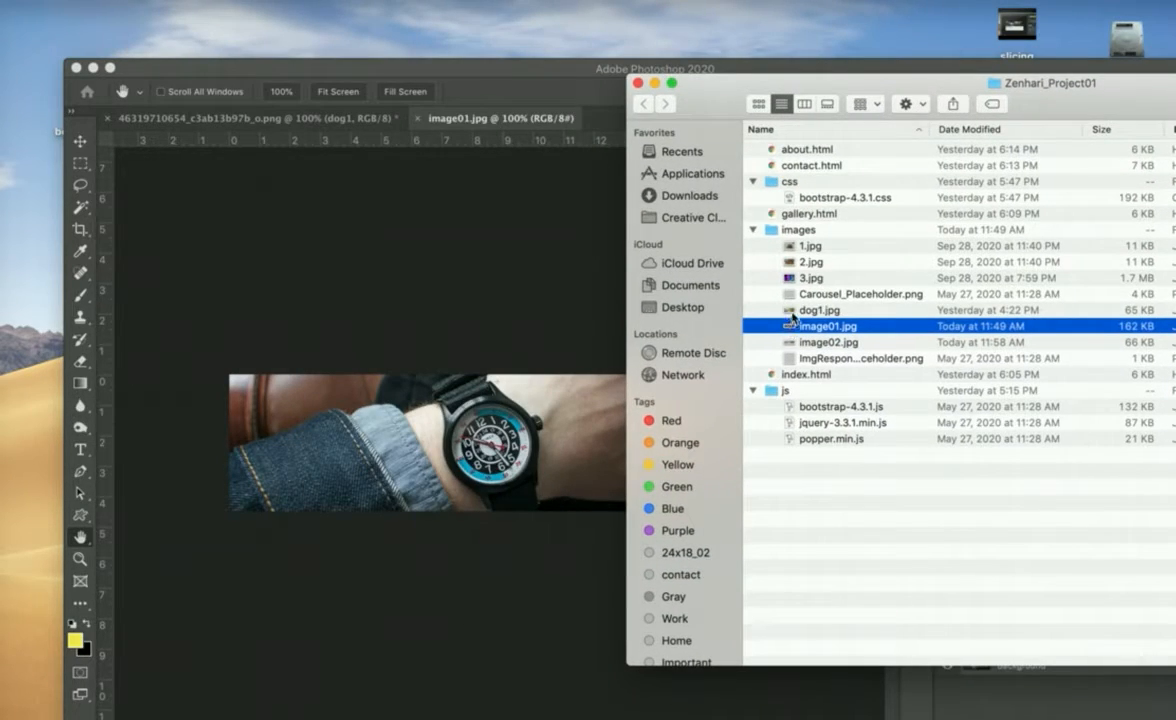
drag(790, 322, 402, 394)
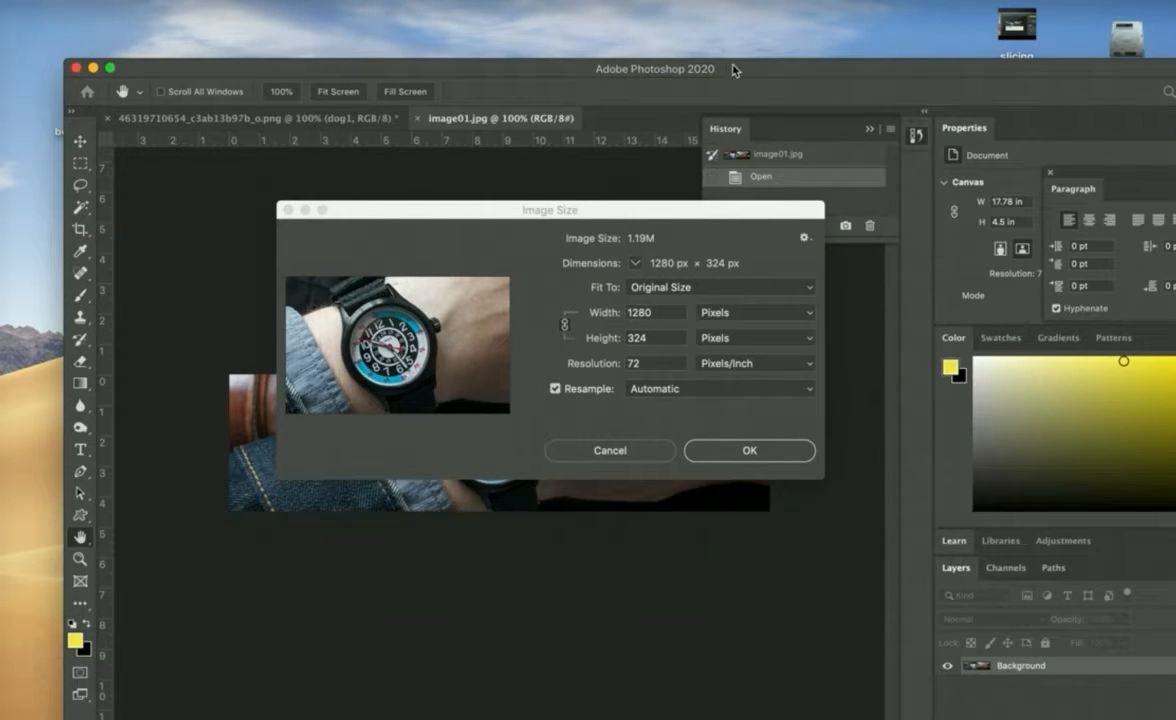
drag(732, 71, 723, 268)
click(730, 97)
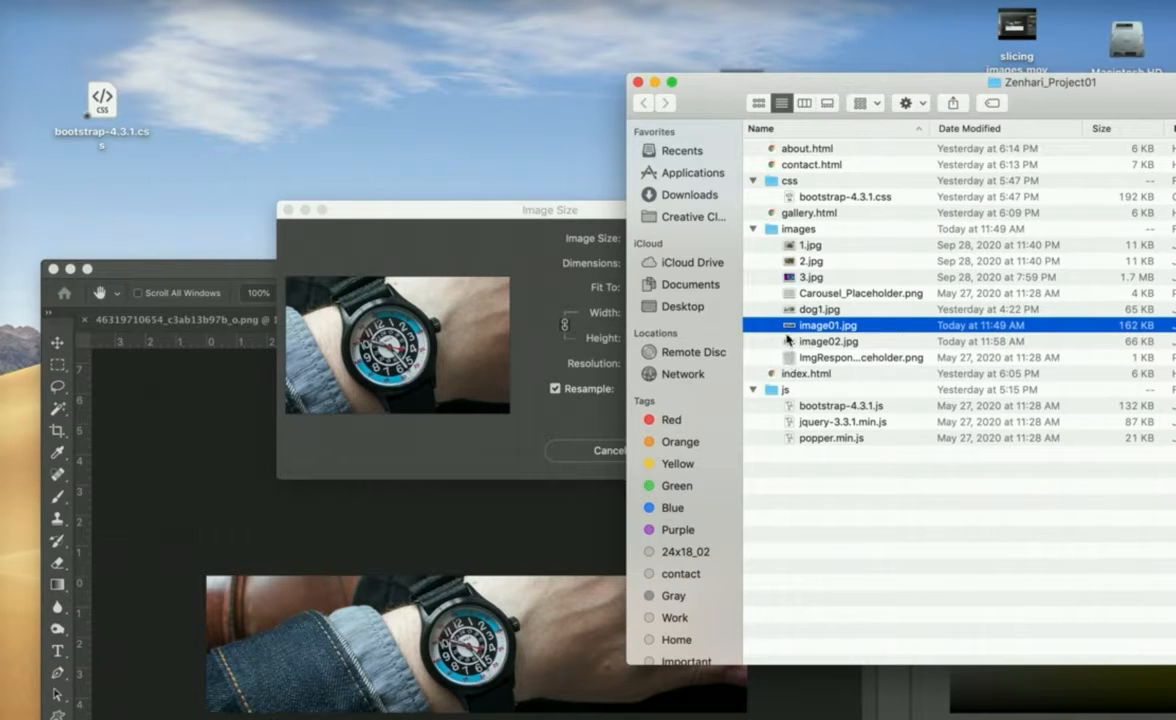
drag(787, 318, 342, 660)
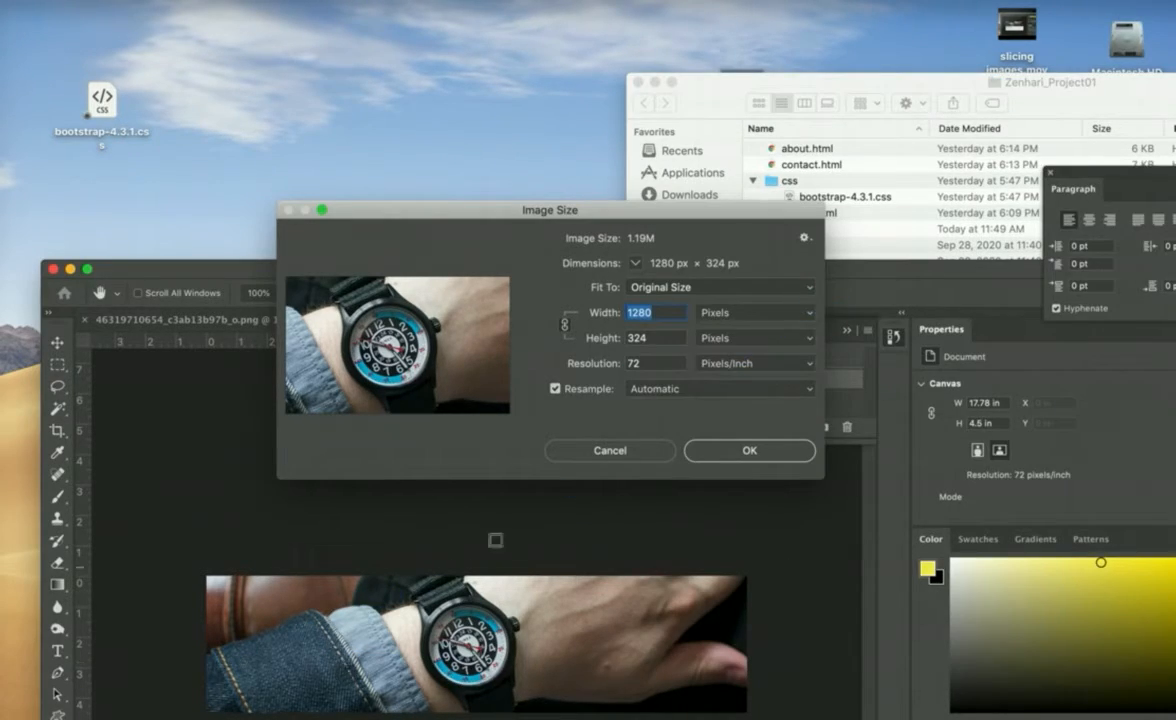
Step: Close Image Size and place dog1.jpg from the project's images folder into the image01.jpg document as a new layer
click(696, 449)
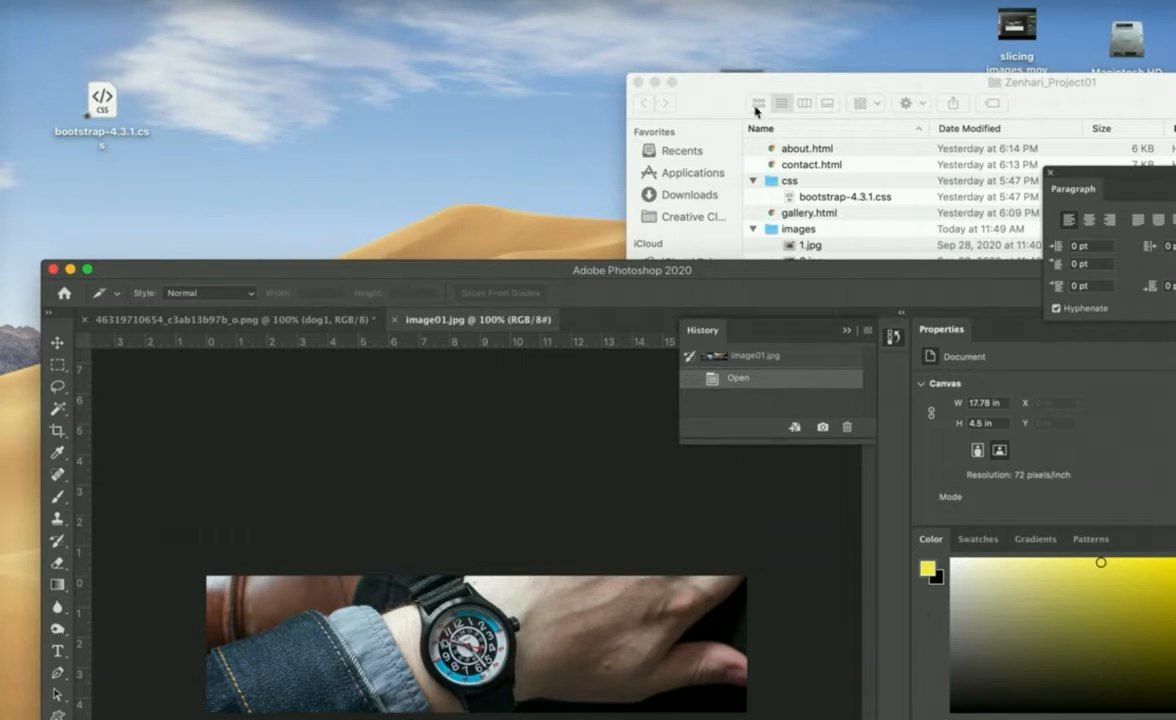
click(716, 85)
drag(788, 327, 839, 338)
click(782, 309)
drag(782, 309, 358, 645)
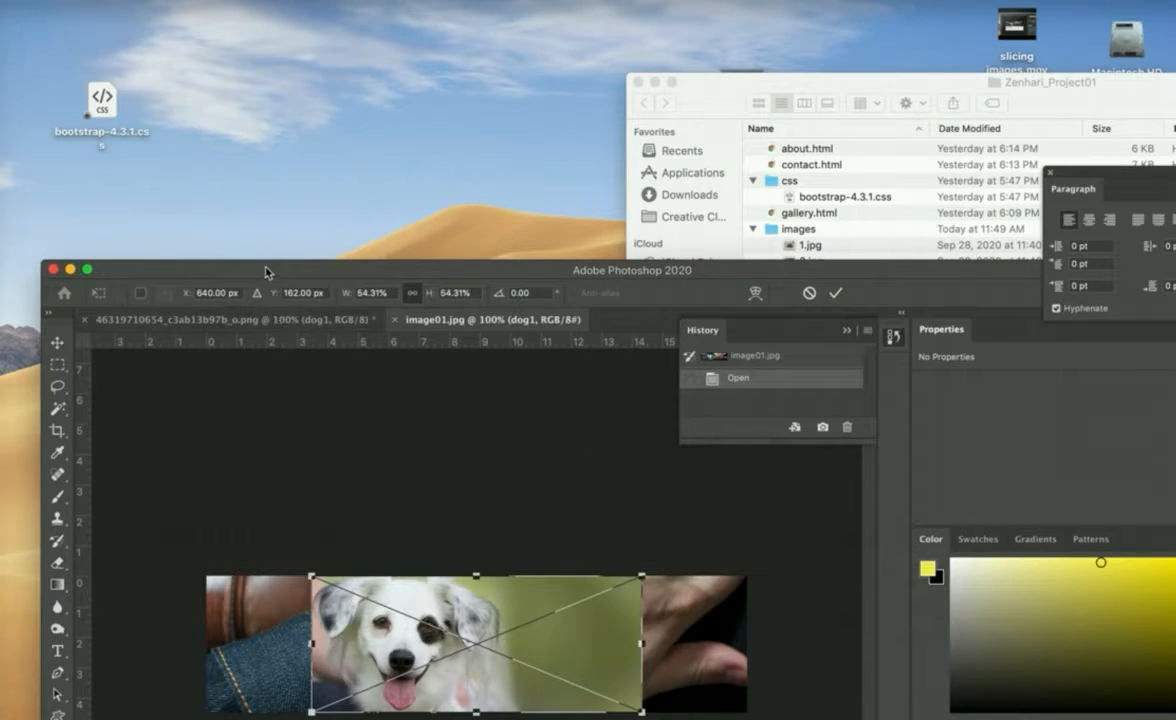
drag(261, 267, 231, 5)
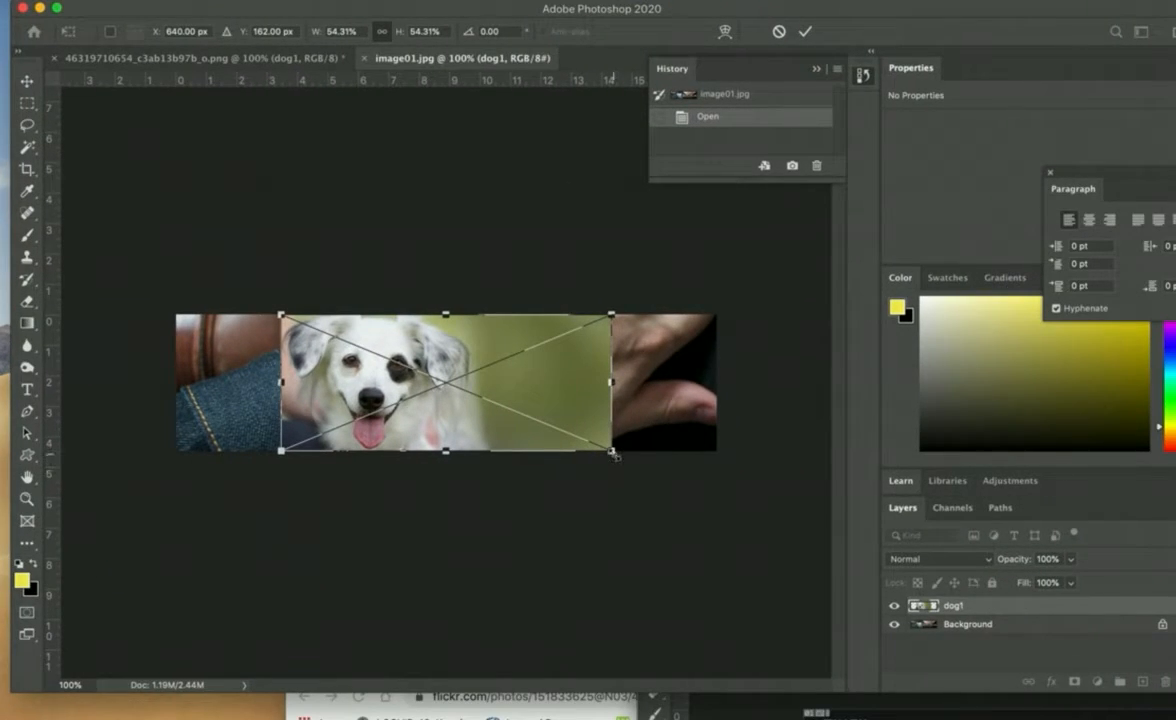
Step: Enlarge and reposition the placed dog photo until it covers the whole image01.jpg canvas, and commit the placement
drag(612, 457, 755, 531)
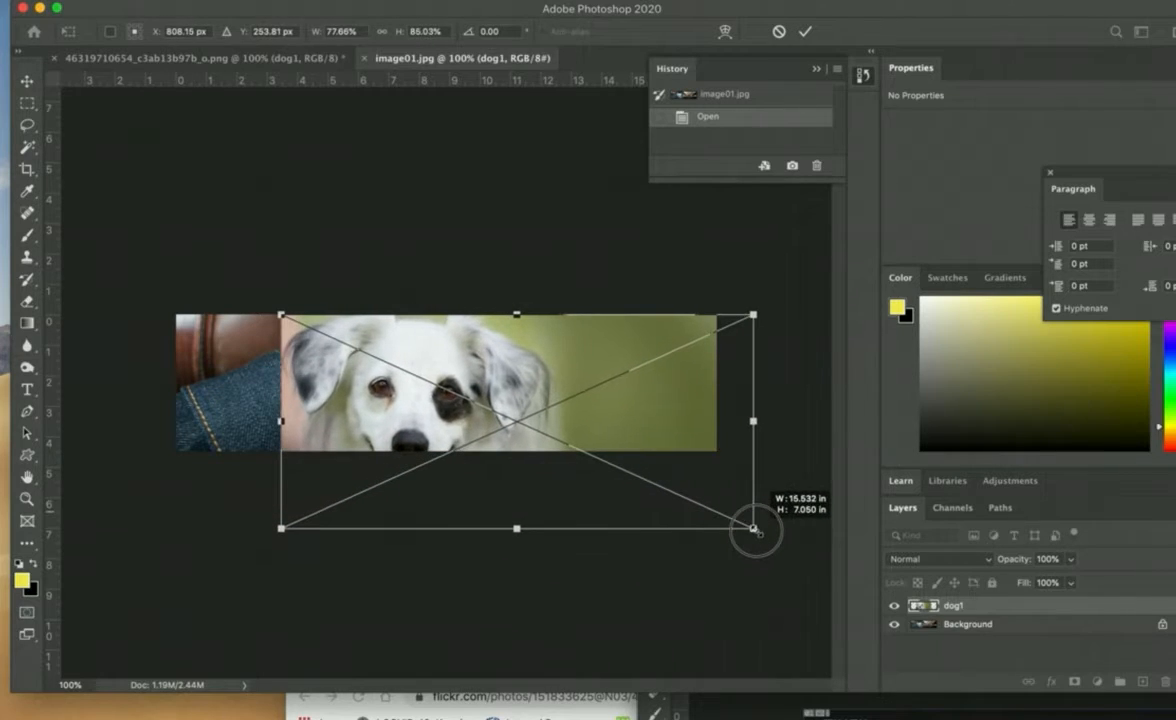
drag(383, 355, 277, 327)
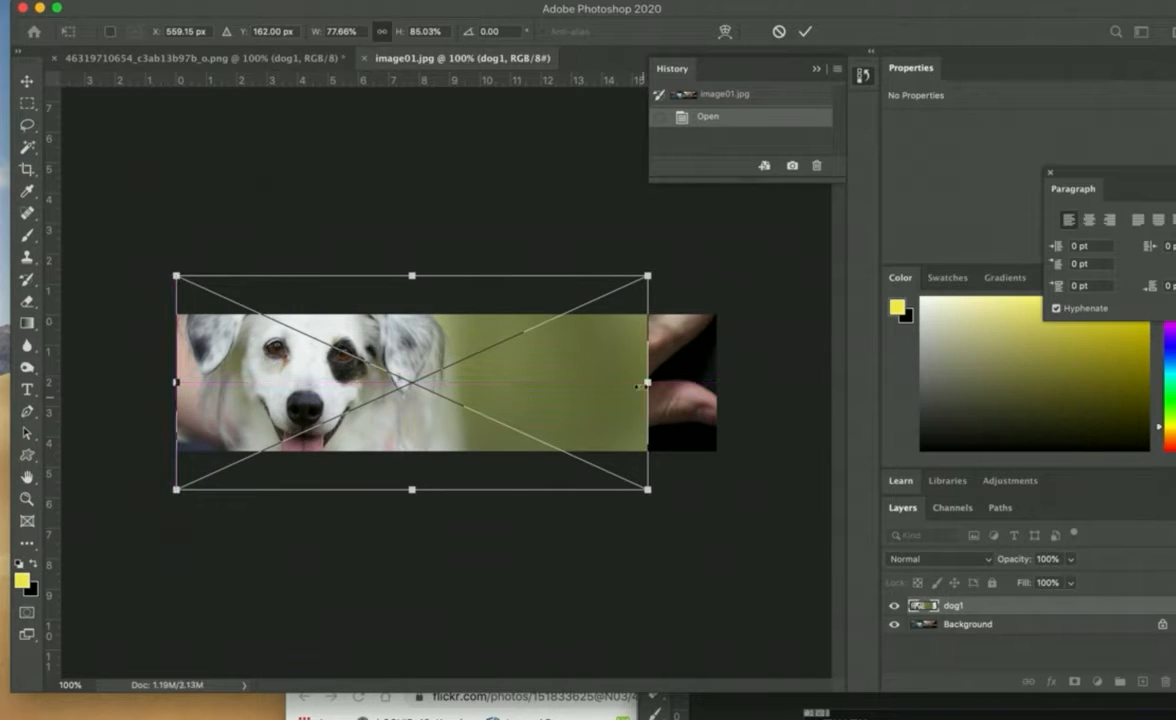
drag(650, 280, 716, 260)
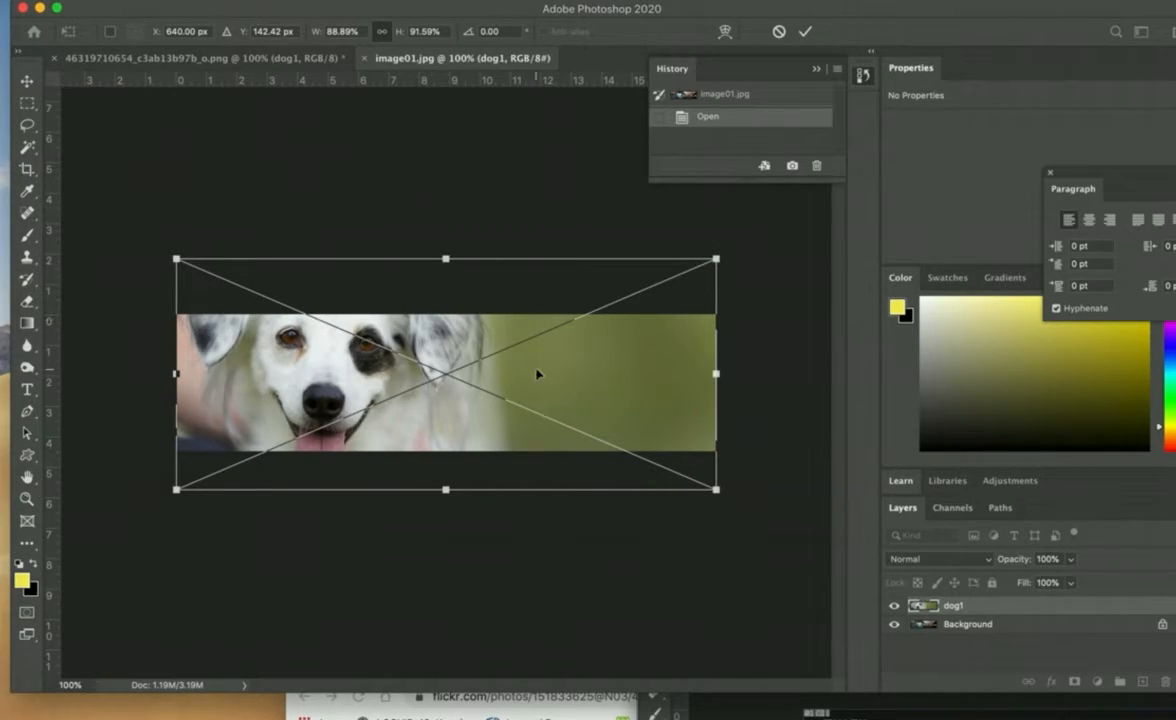
key(Return)
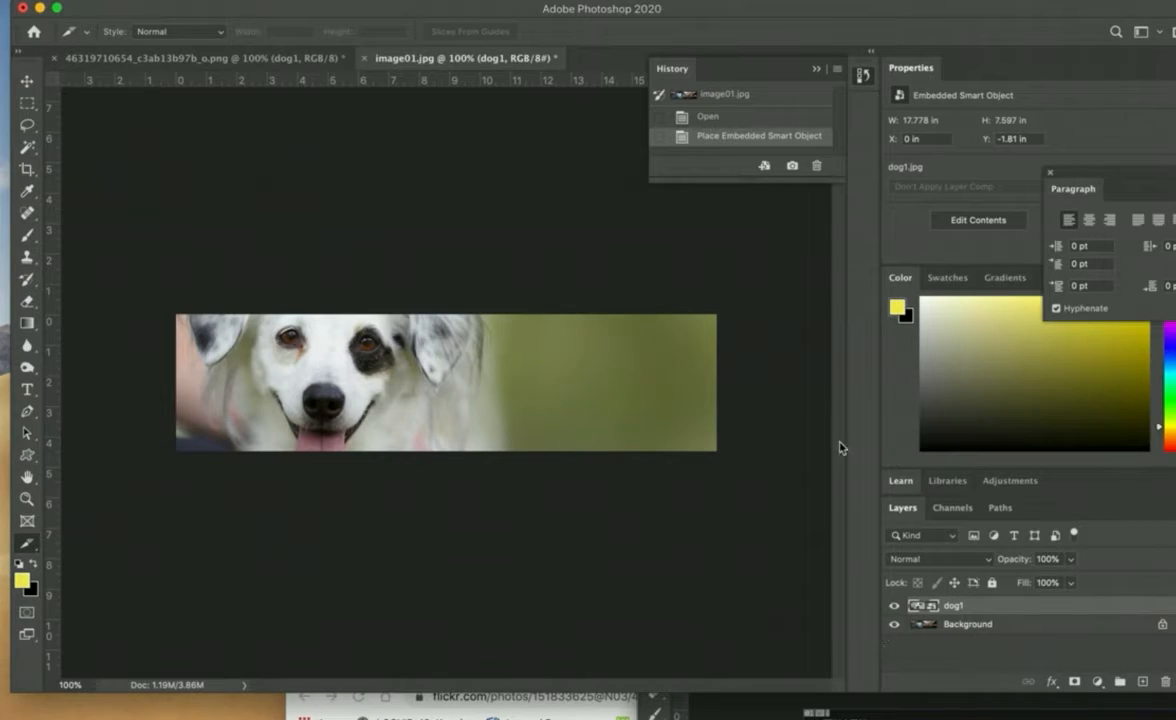
Step: Save the document on the computer as the JPEG image01 copy.jpg in the project's images folder, with Maximum quality 12 and Progressive format
click(92, 1)
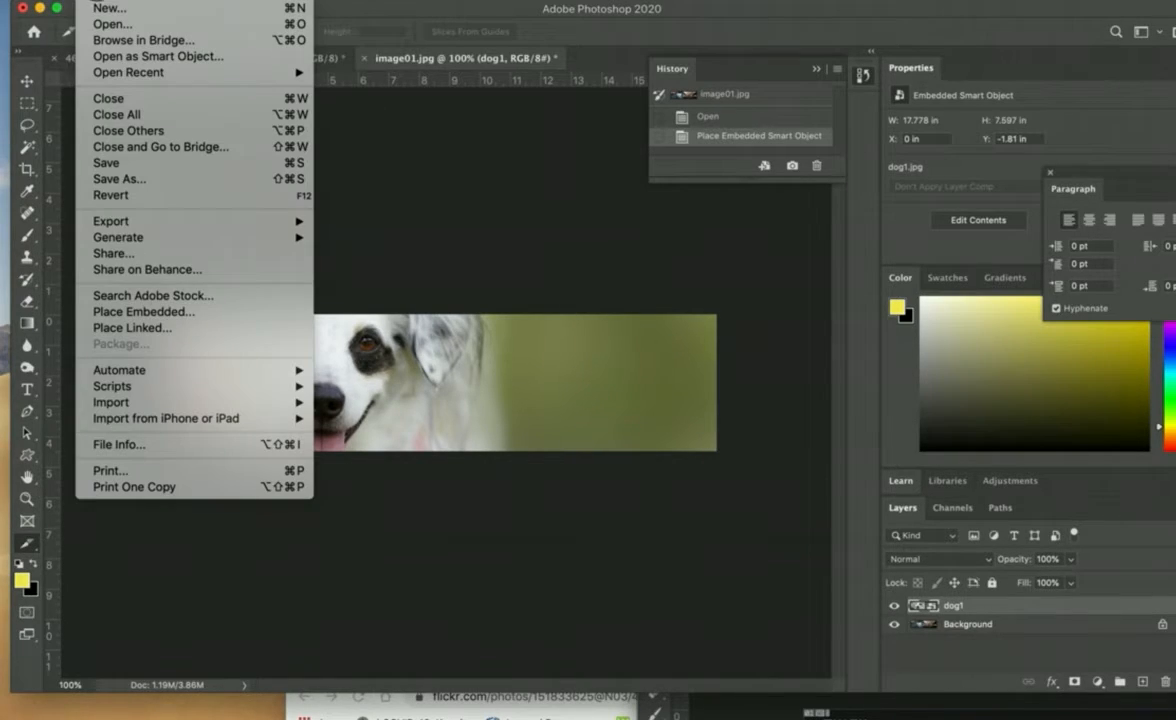
click(118, 179)
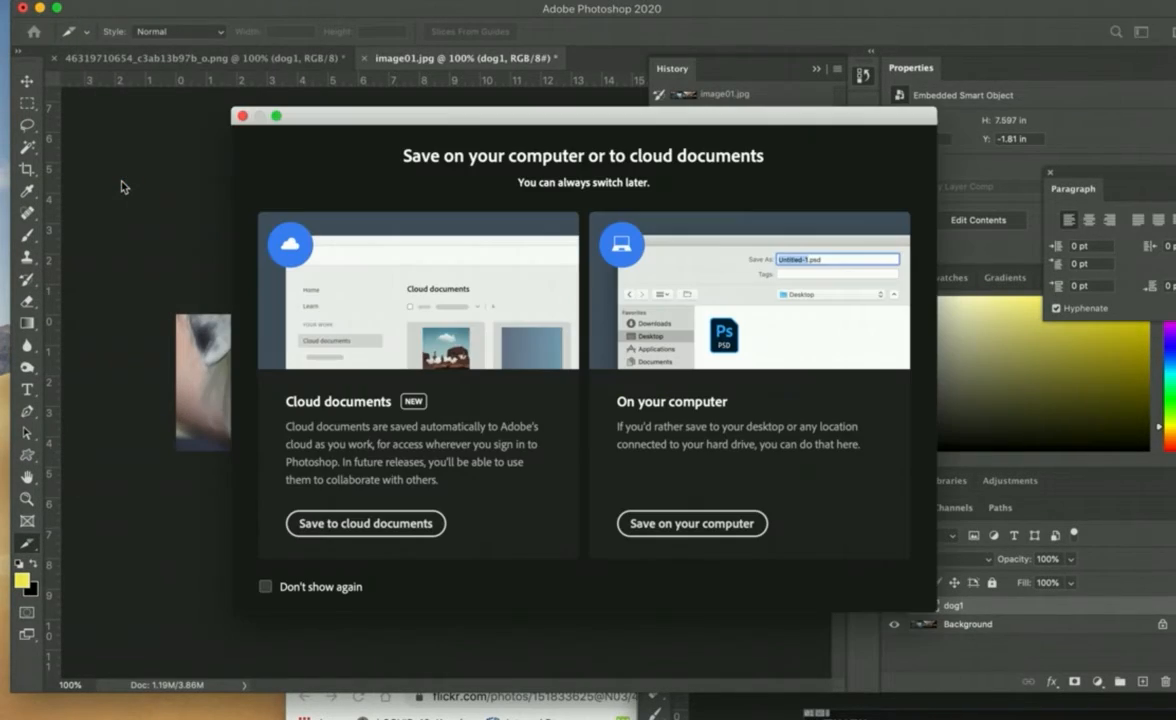
click(666, 526)
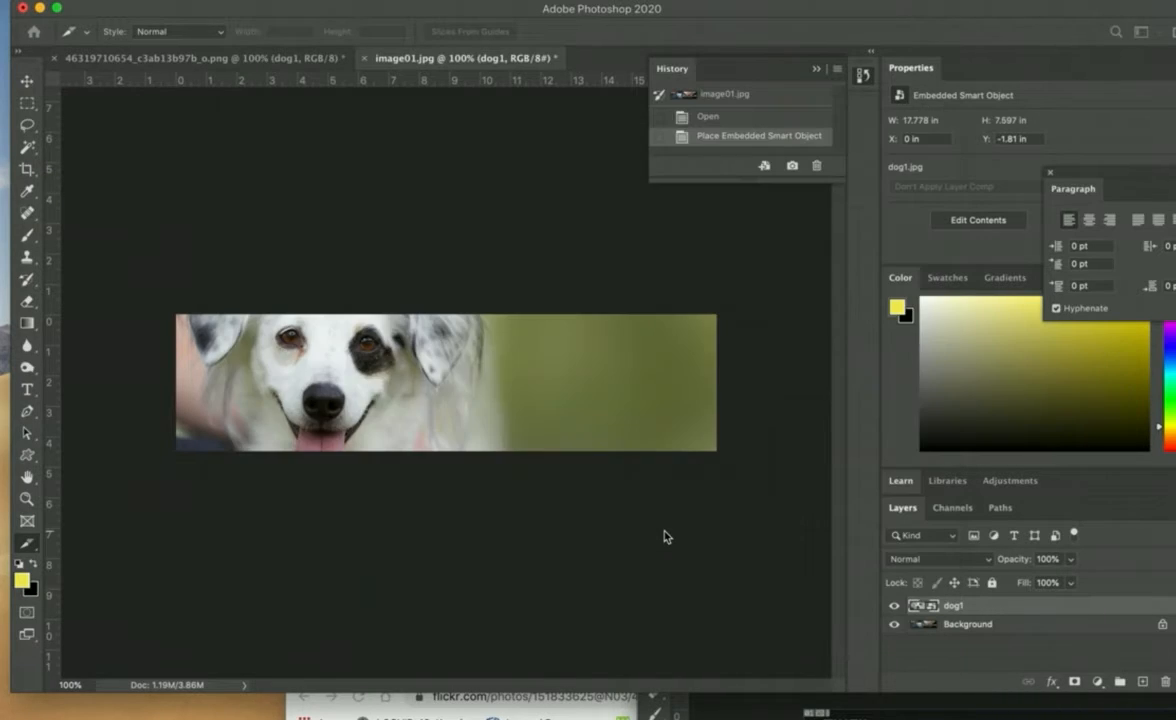
click(597, 318)
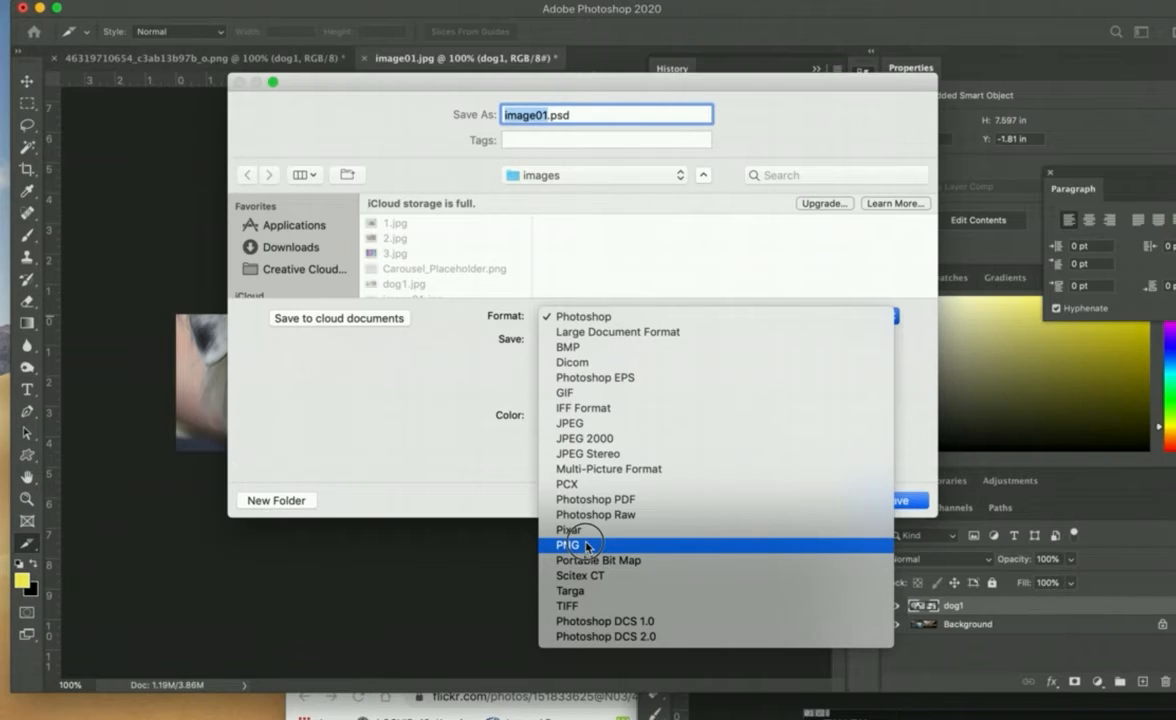
click(597, 425)
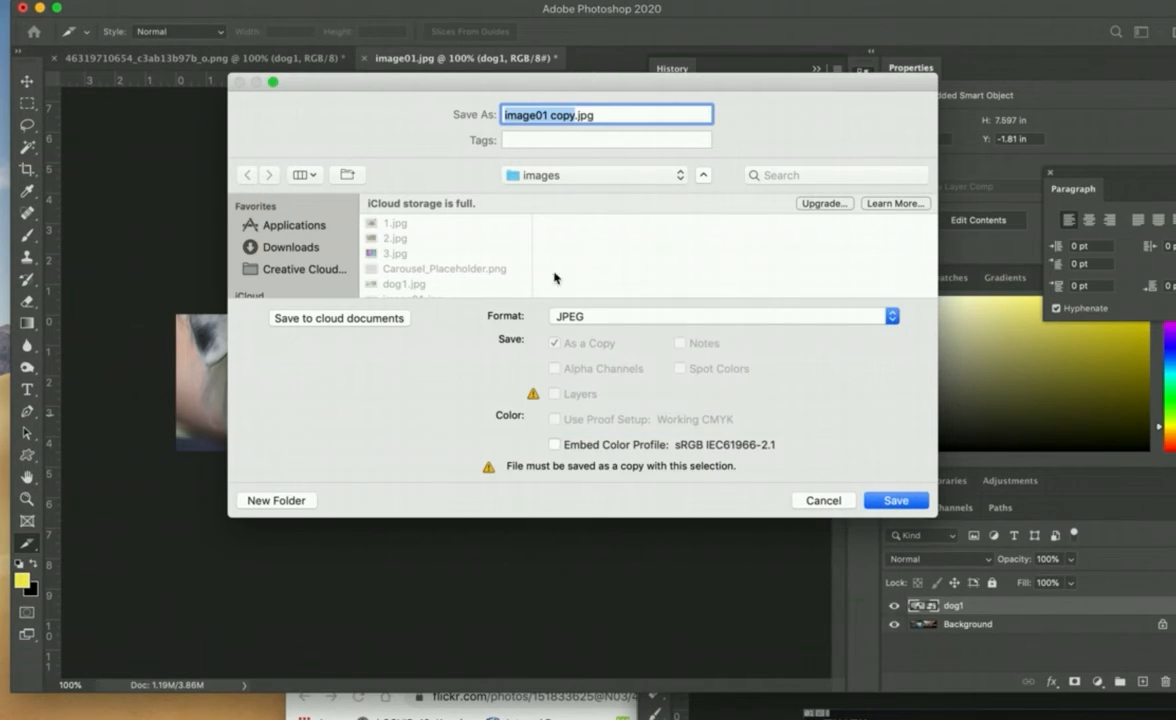
click(512, 179)
click(540, 190)
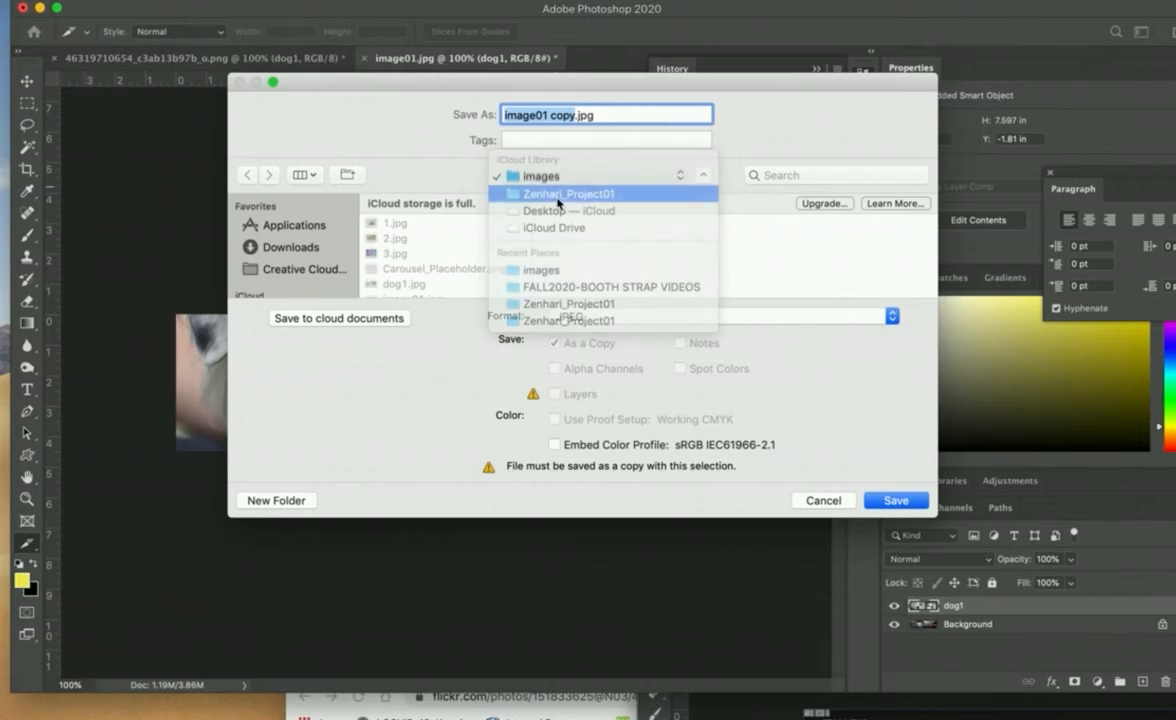
click(578, 285)
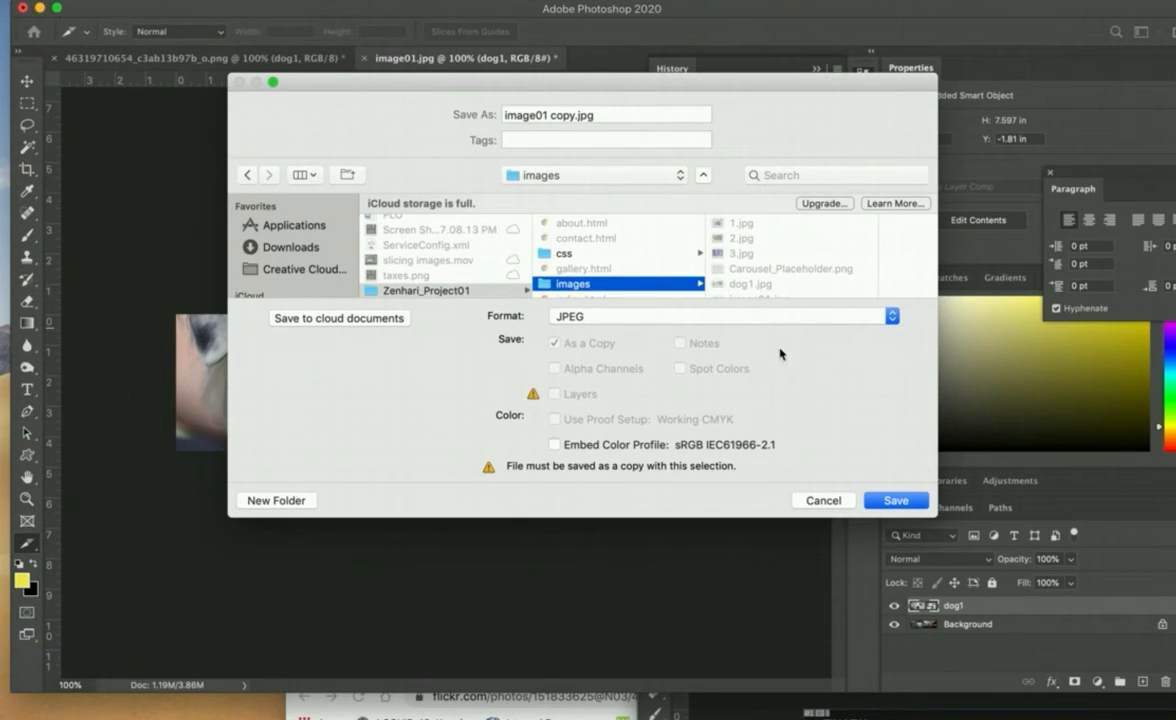
click(893, 501)
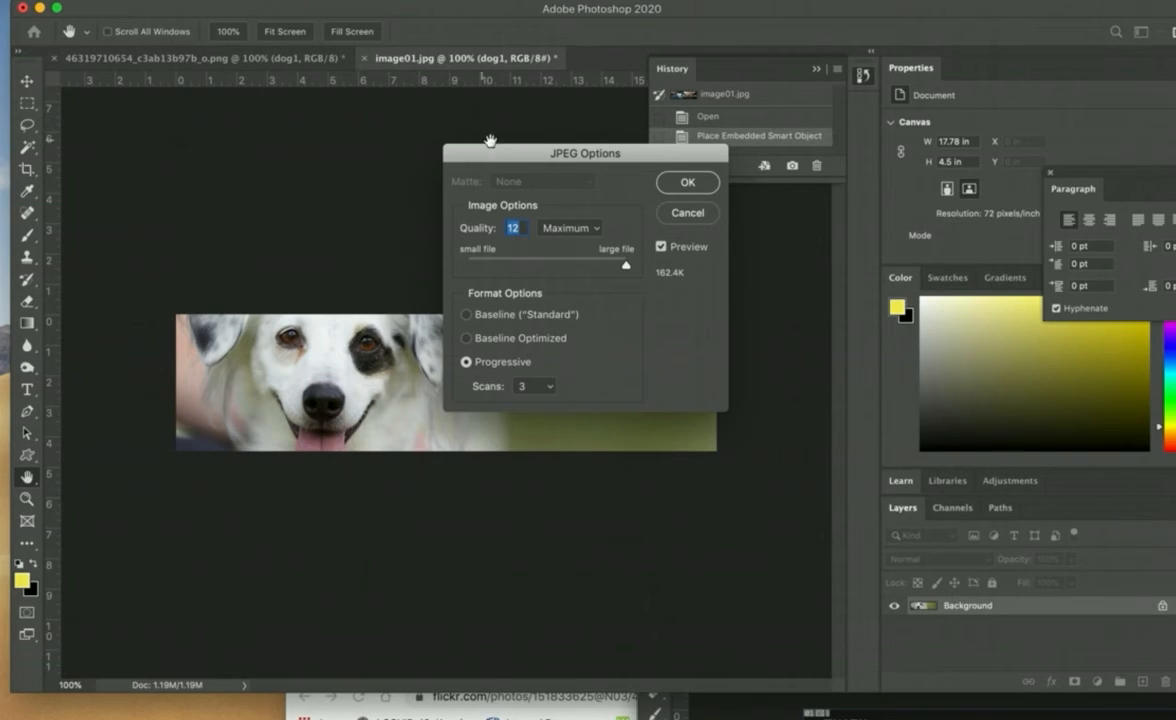
click(684, 190)
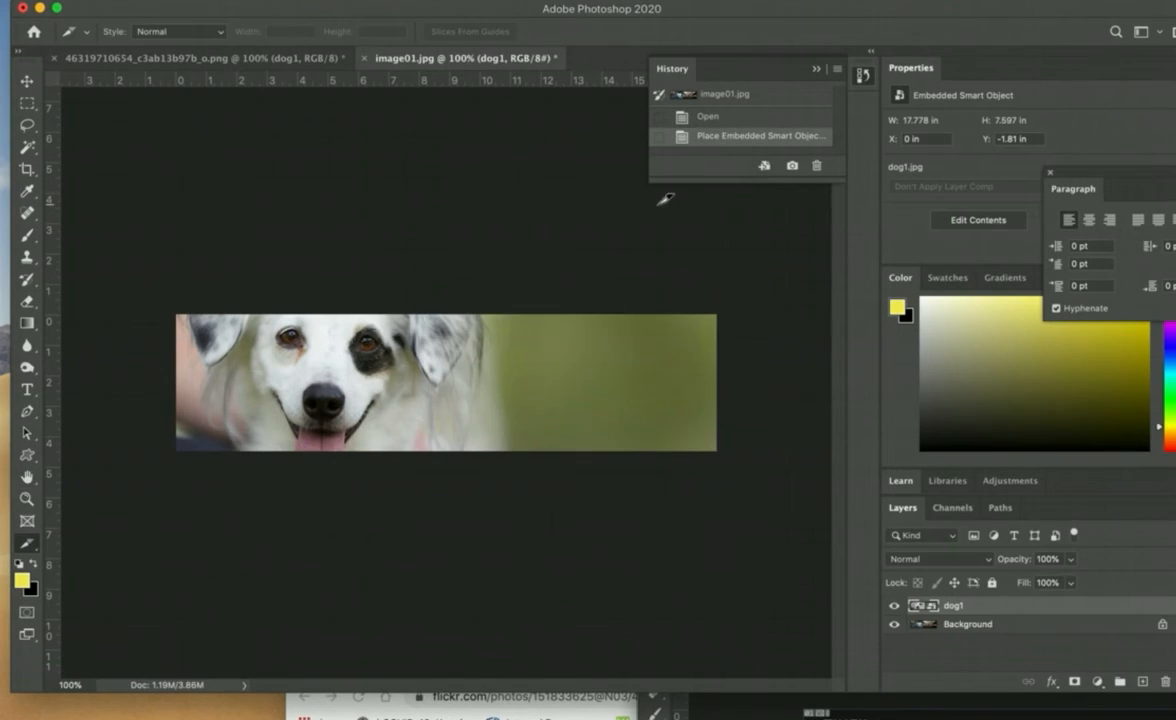
Step: Hide the dog1 layer, start another Save As, and move the Photoshop window aside to expose the project's Finder window
click(894, 605)
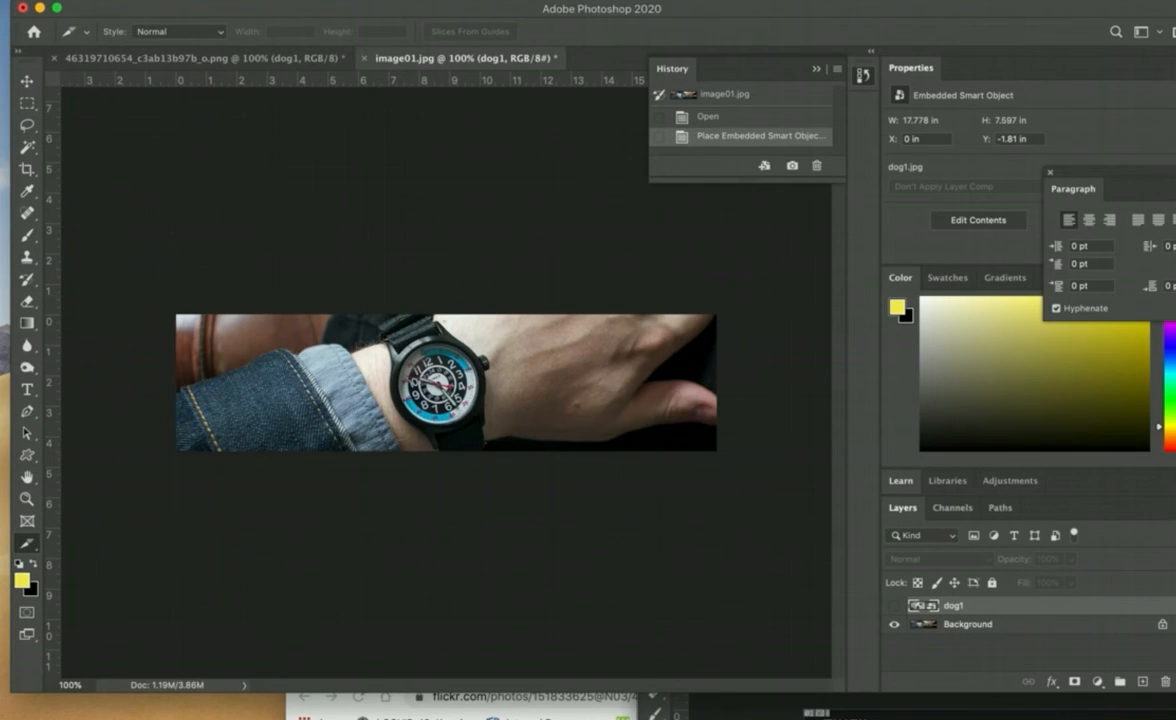
click(85, 1)
click(108, 182)
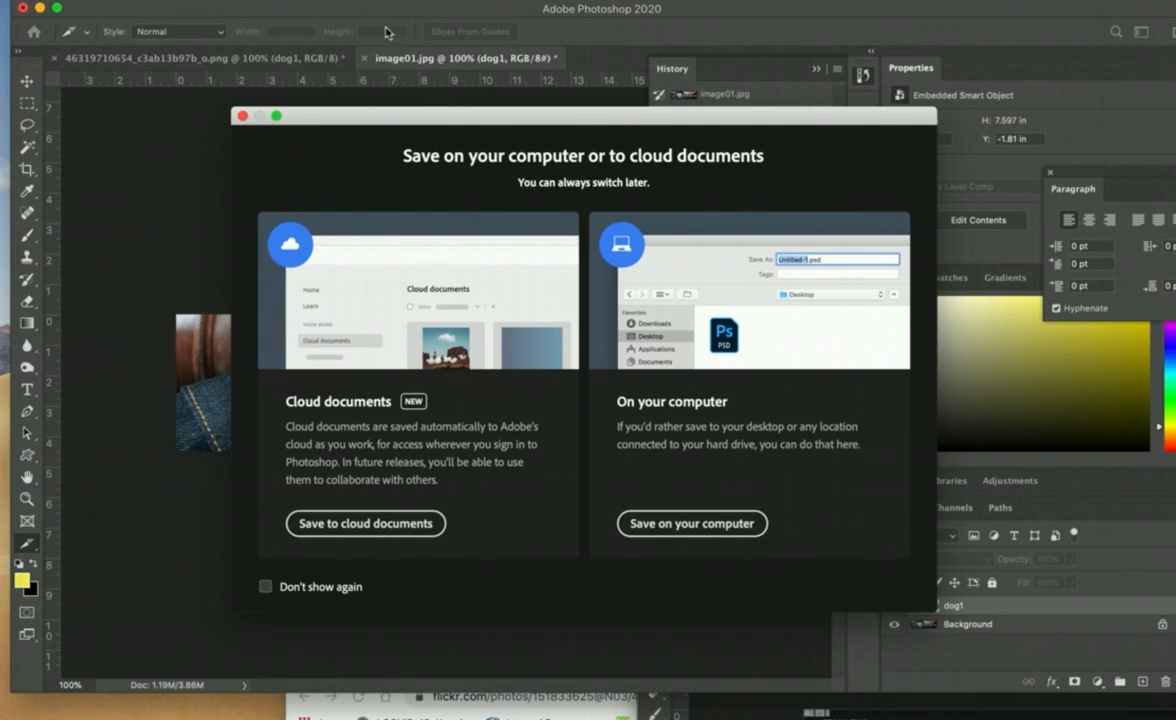
drag(384, 9, 404, 397)
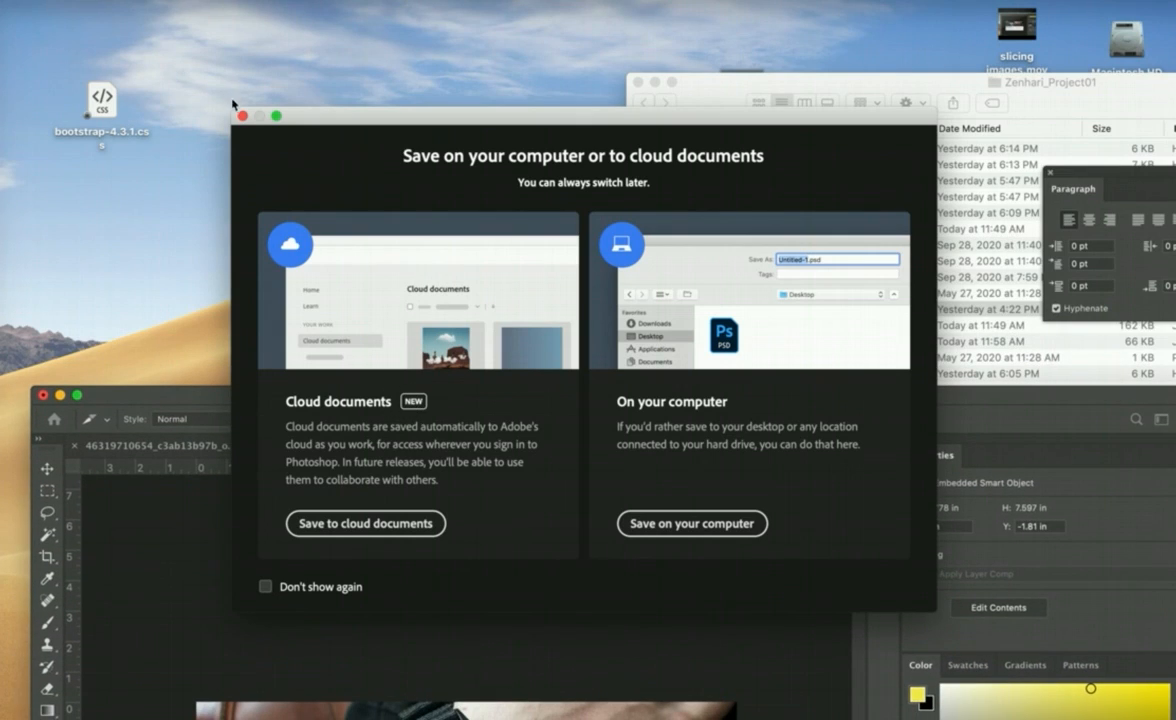